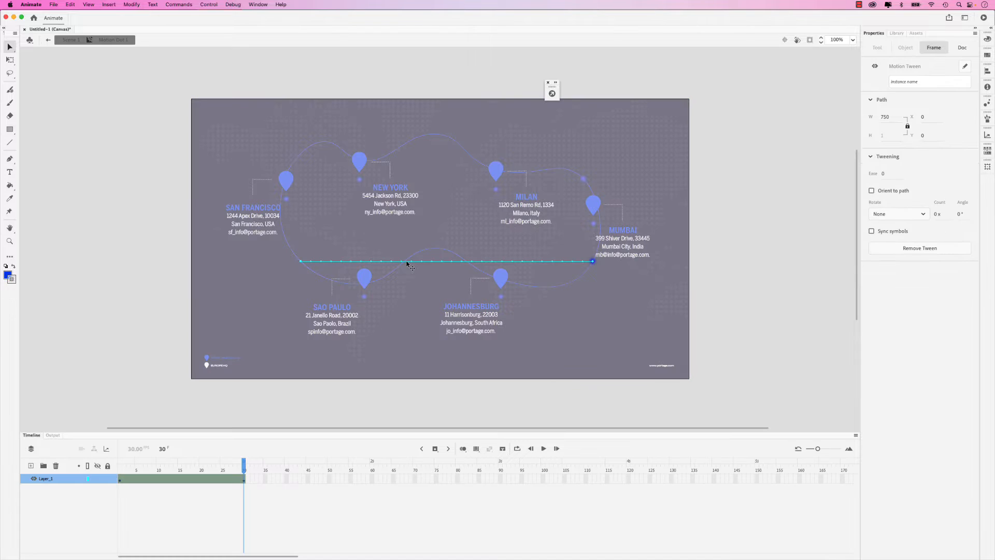
pyautogui.press('super+v')
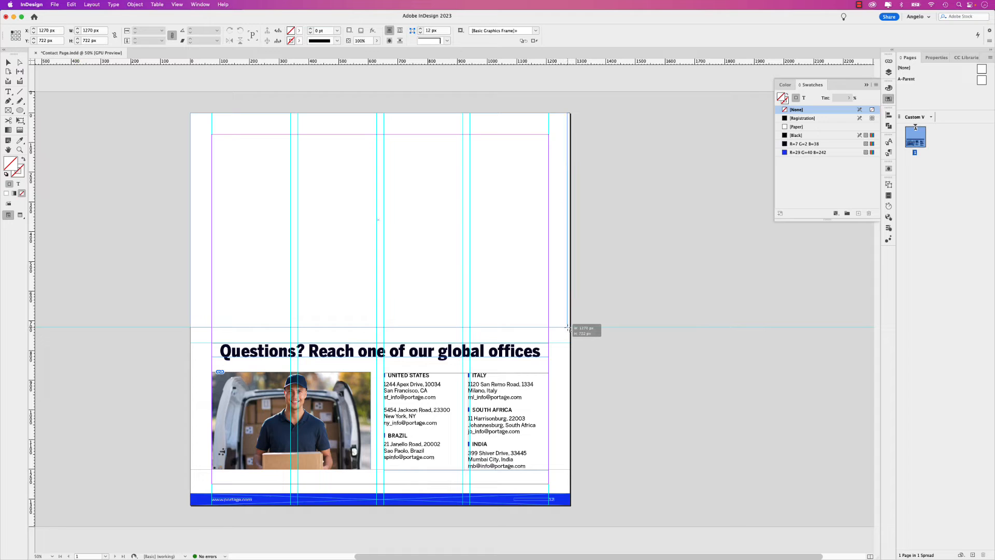
pyautogui.moveTo(571, 329); pyautogui.dragTo(570, 328)
pyautogui.press('super+shift+Return')
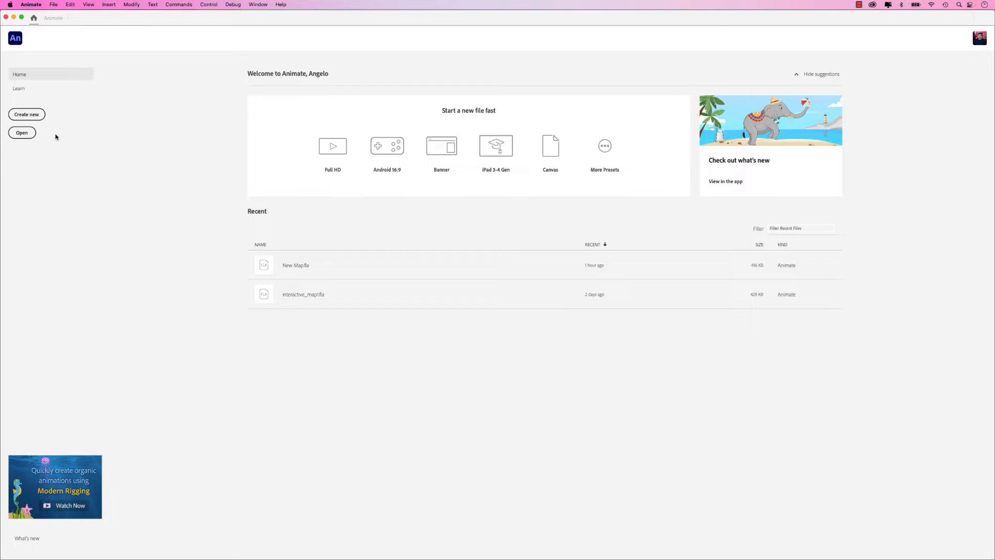
# - Start a new Web document for the HTML5 Canvas platform with a width of 1280 and a height of 720
pyautogui.click(31, 118)
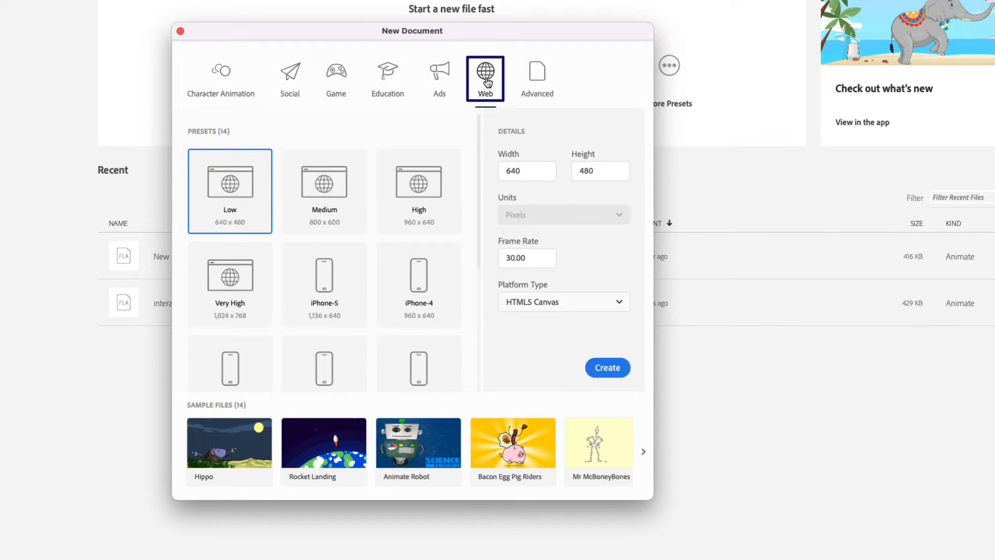
pyautogui.doubleClick(511, 170)
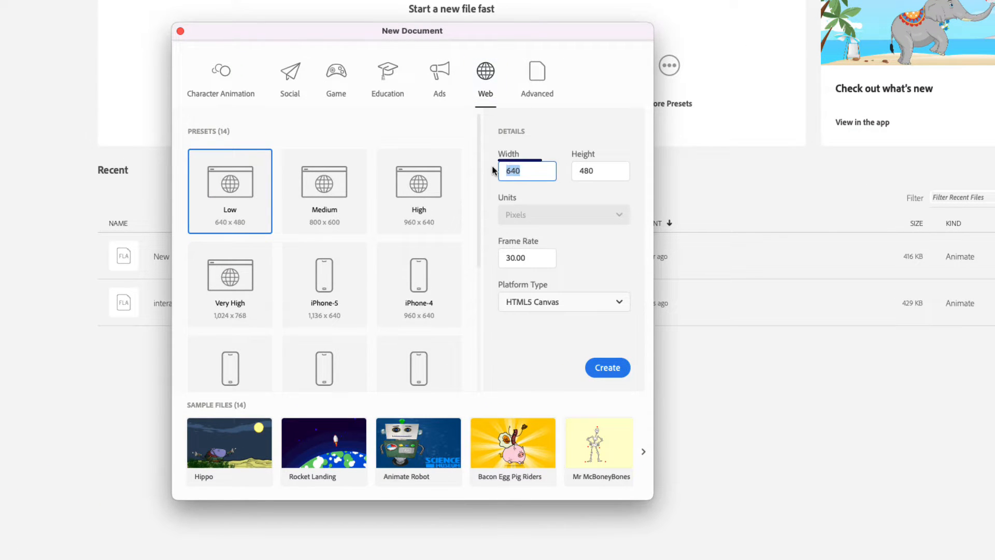
pyautogui.write('1280')
pyautogui.press('Tab')
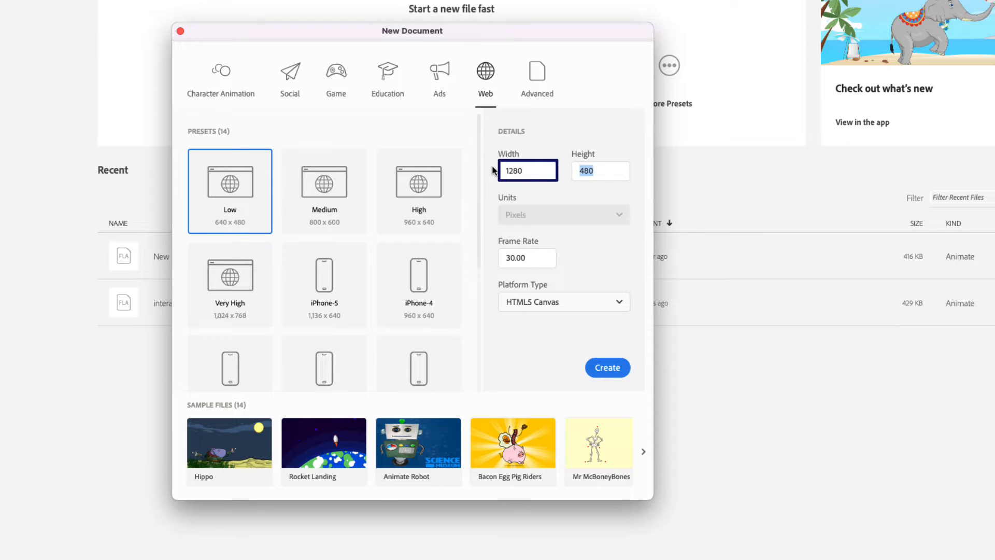
pyautogui.write('720')
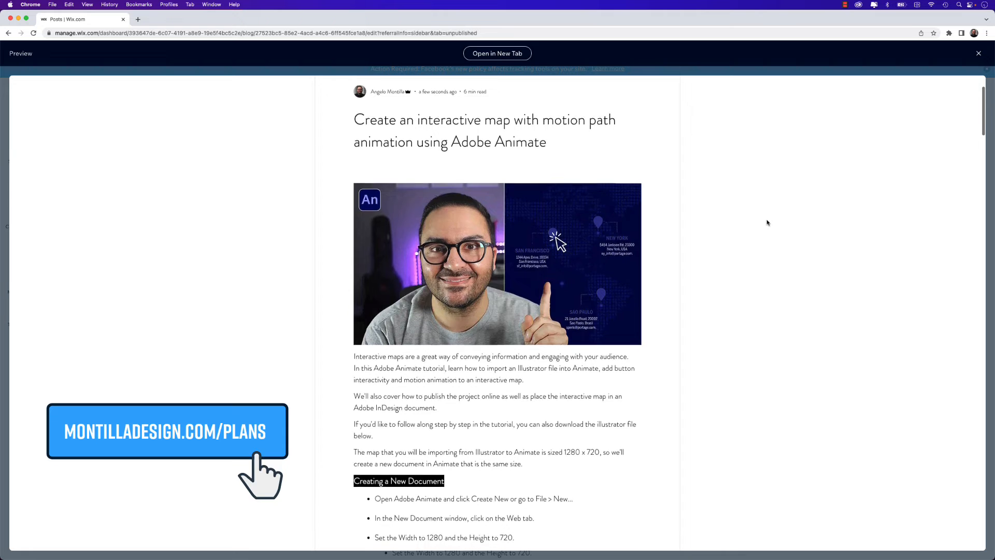
pyautogui.scroll(-3, 768, 223)
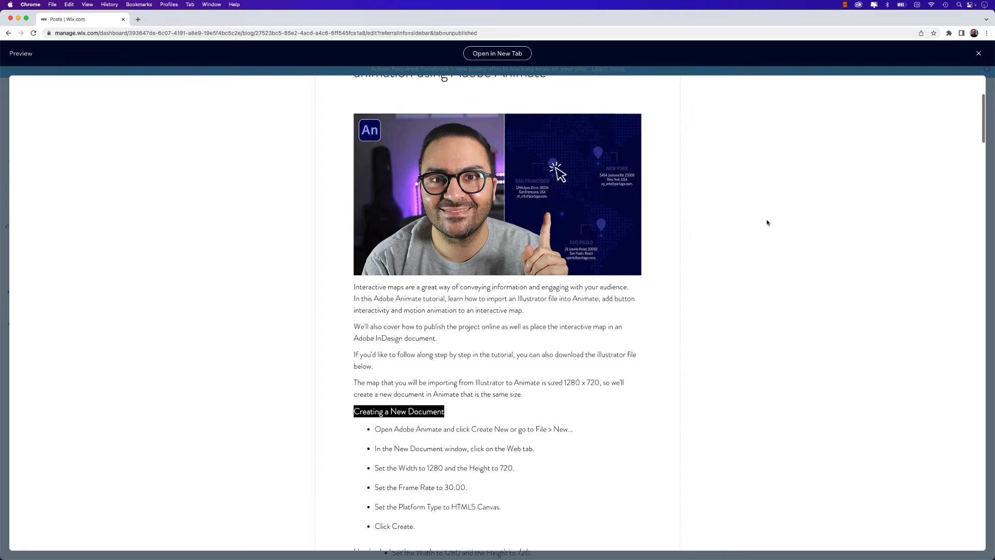
pyautogui.scroll(-4, 768, 223)
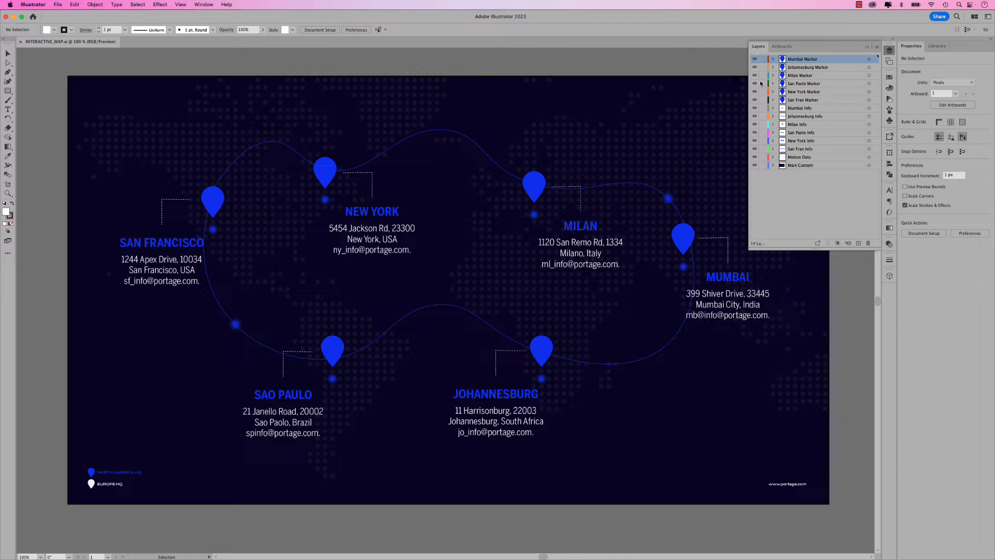
# - In Illustrator, hide and show the Mumbai Marker, Johannesburg Marker and Milan Info layers of INTERACTIVE_MAP.ai to inspect their artwork
pyautogui.click(754, 60)
pyautogui.click(755, 60)
pyautogui.click(755, 68)
pyautogui.click(755, 68)
pyautogui.click(754, 125)
pyautogui.click(755, 125)
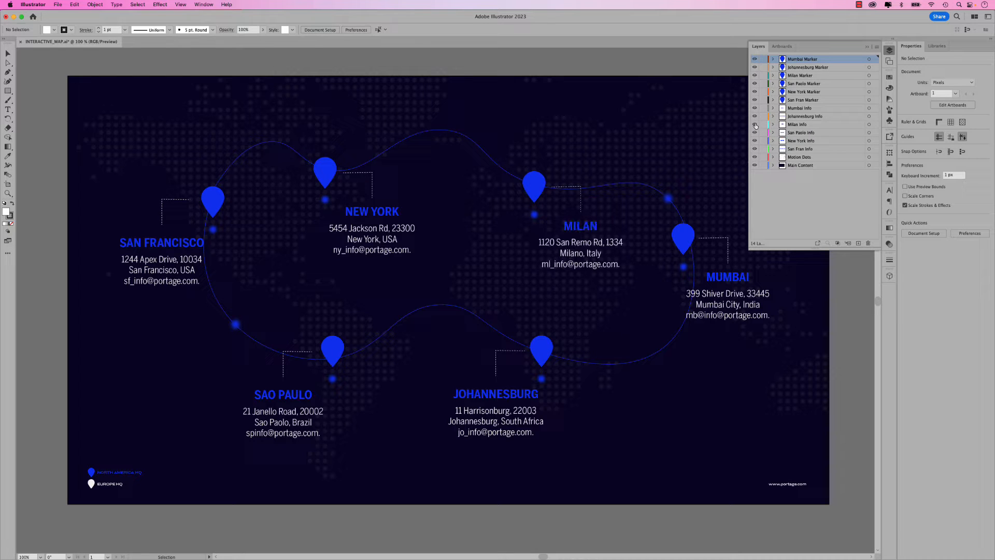
# - Select the Milan marker, the dot below Sao Paulo and the curved path to check their layers, and clear the selection
pyautogui.click(534, 184)
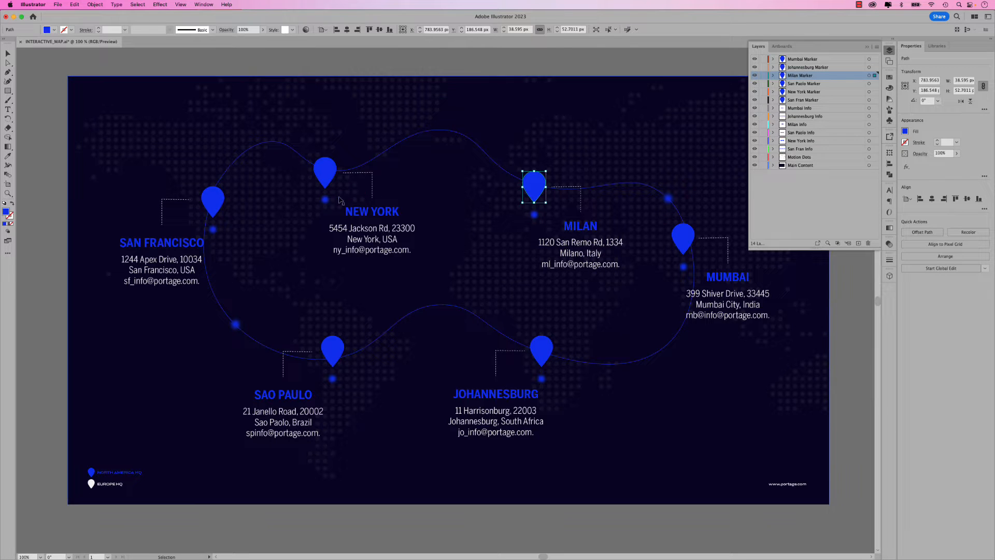
pyautogui.click(332, 381)
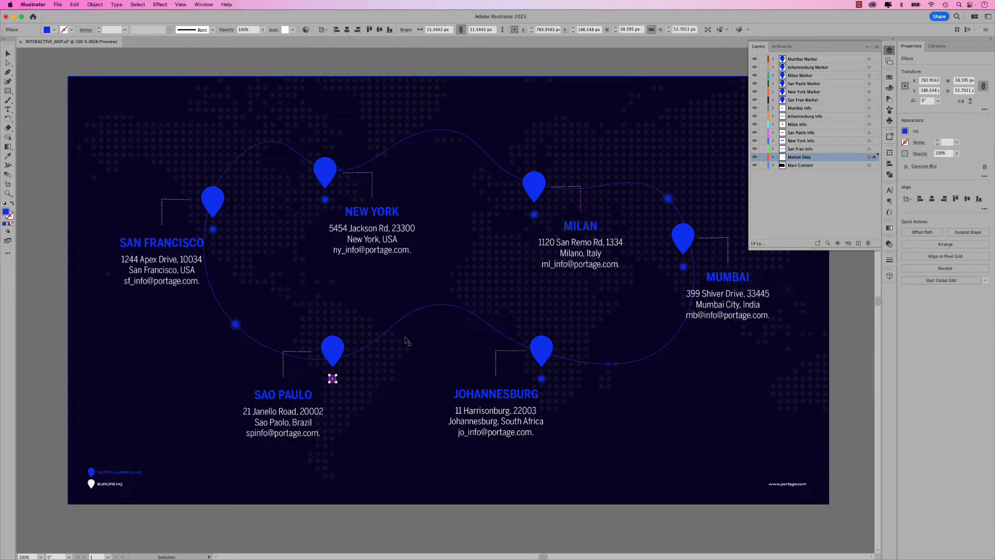
pyautogui.click(439, 307)
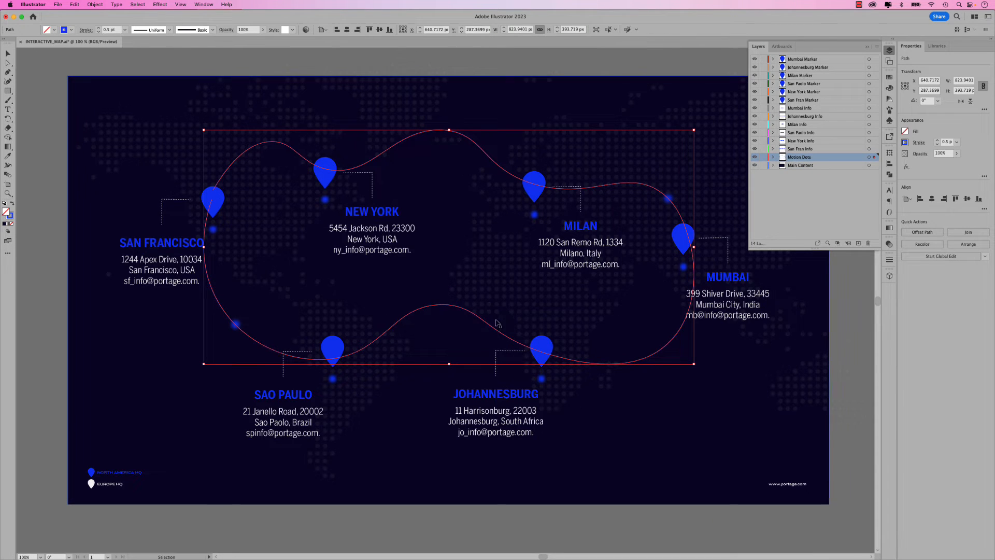
pyautogui.click(844, 294)
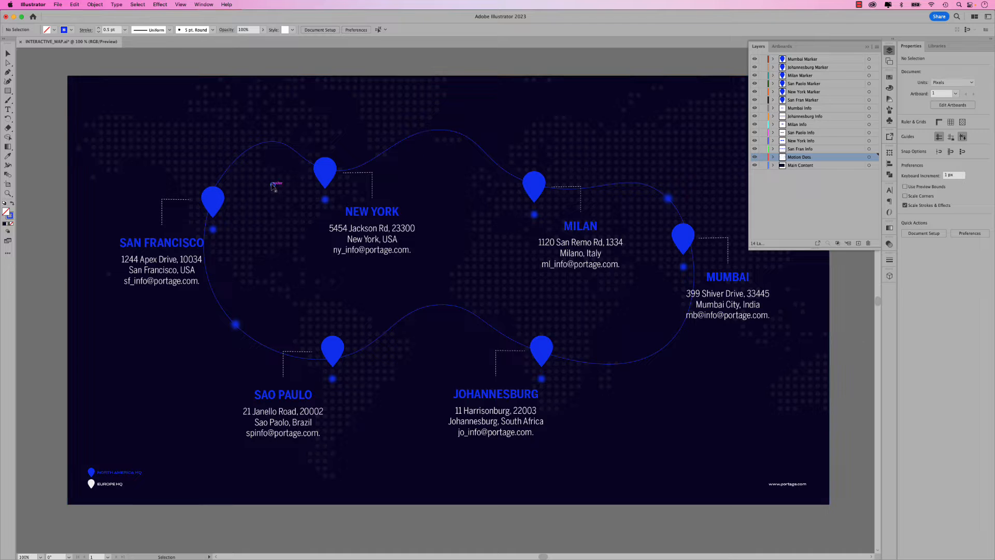
# - Select the San Francisco marker and toggle the visibility of the San Fran Marker layer off and back on
pyautogui.click(213, 200)
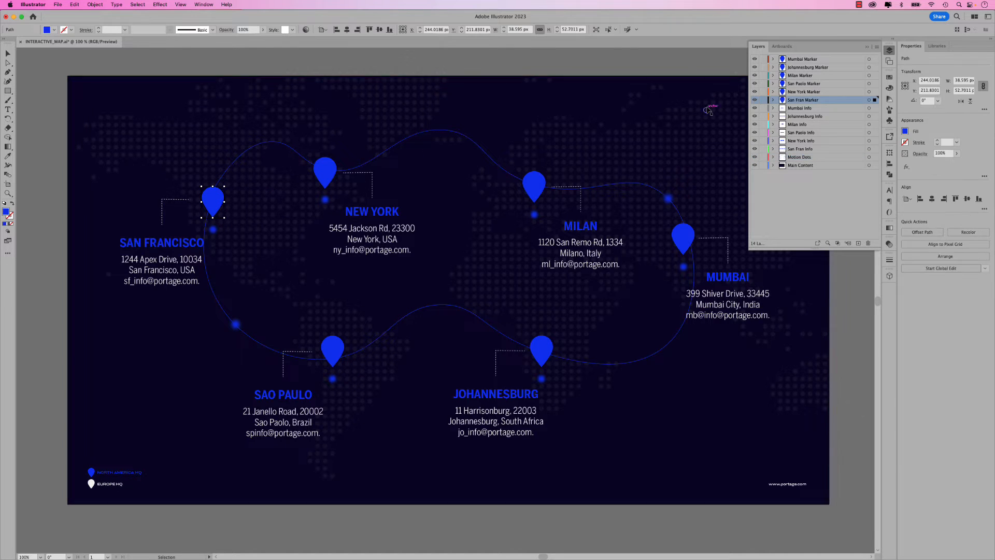
pyautogui.click(755, 100)
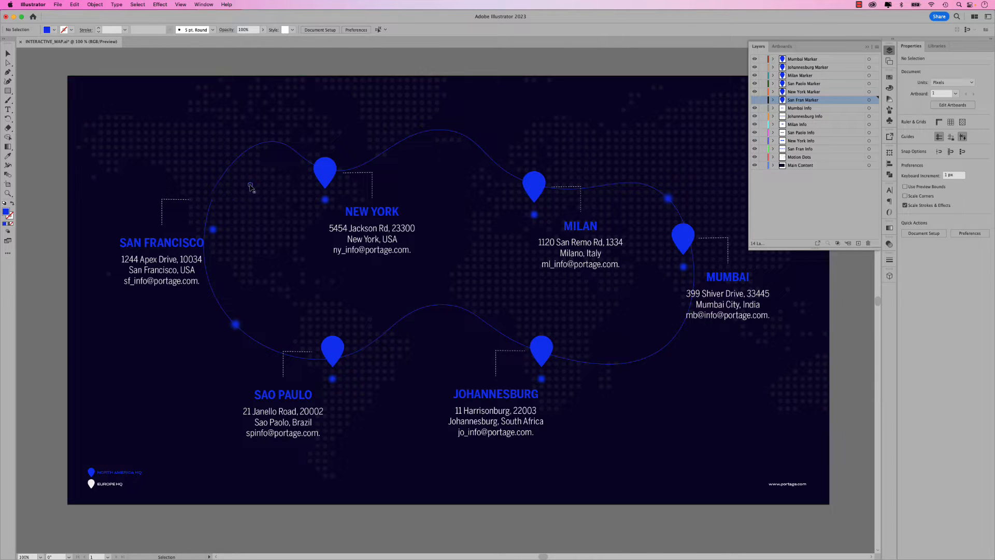
pyautogui.click(754, 100)
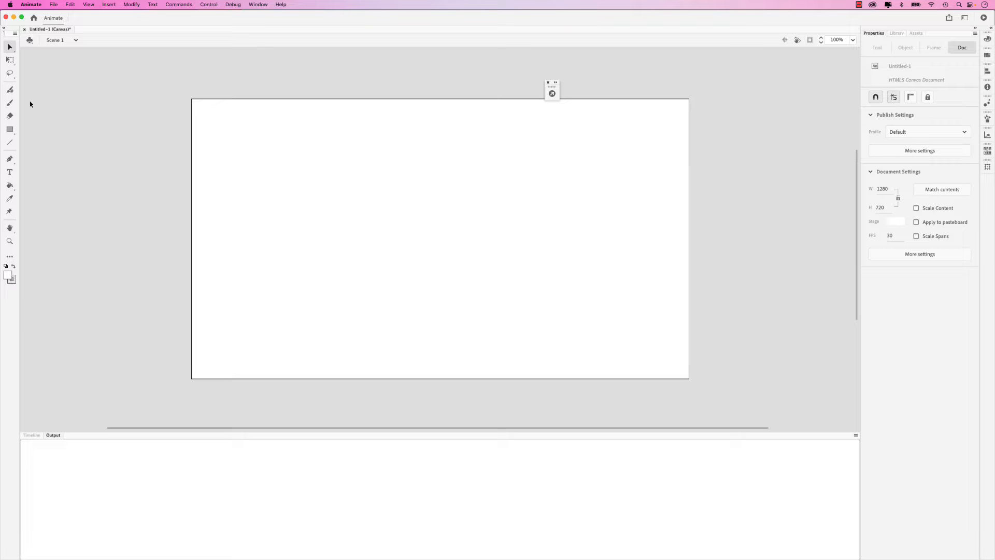
# - Switch to Animate and choose INTERACTIVE_MAP.ai from the Interactive Map folder for import to the stage
pyautogui.click(58, 8)
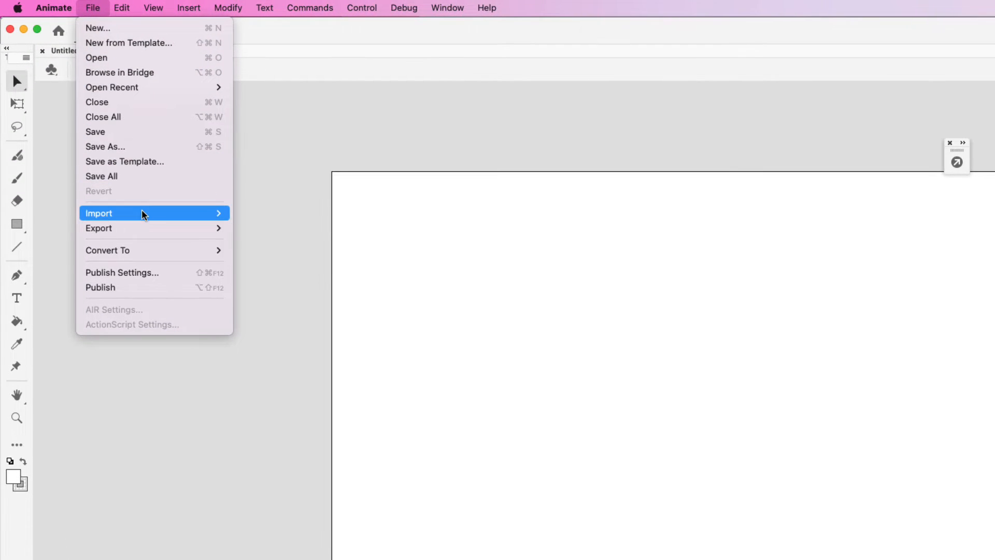
pyautogui.moveTo(83, 124)
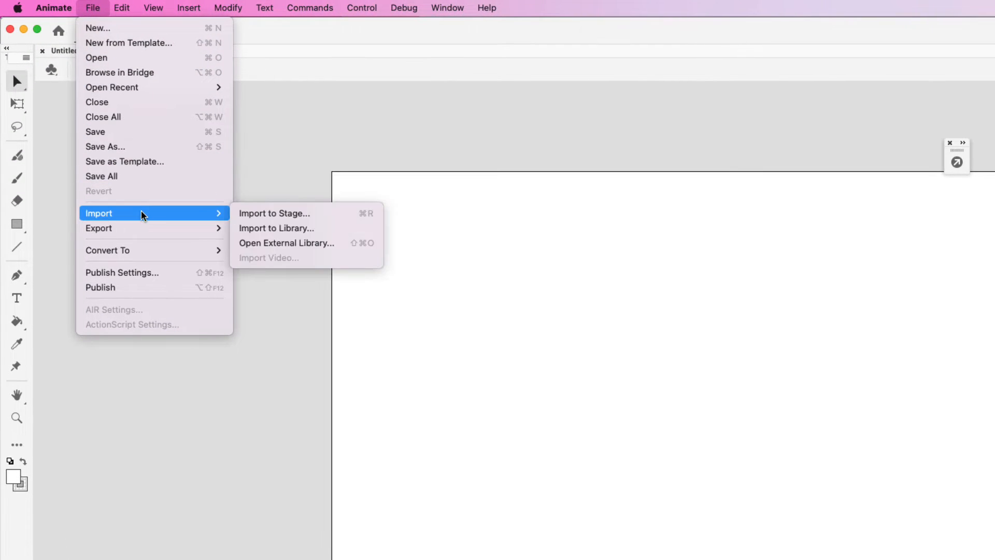
pyautogui.click(317, 215)
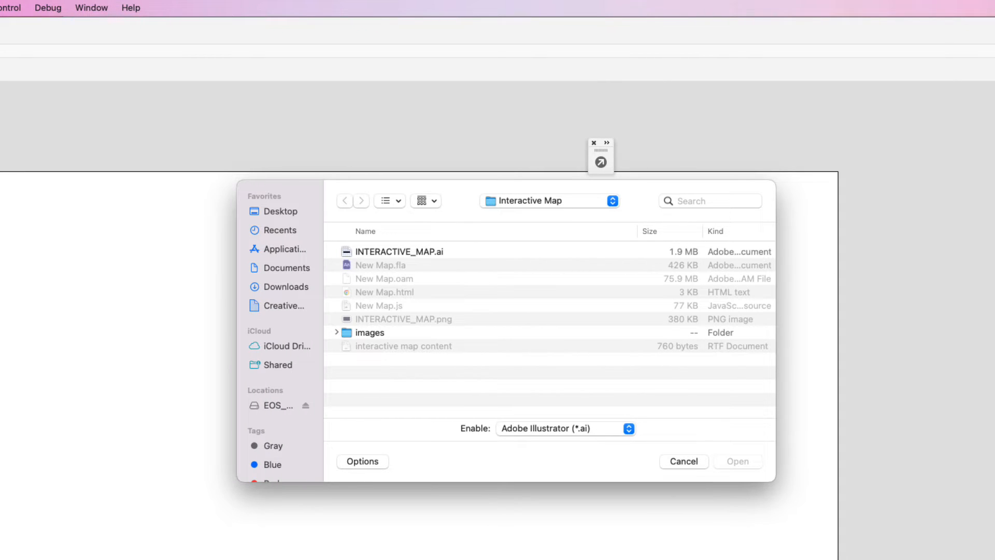
pyautogui.click(386, 252)
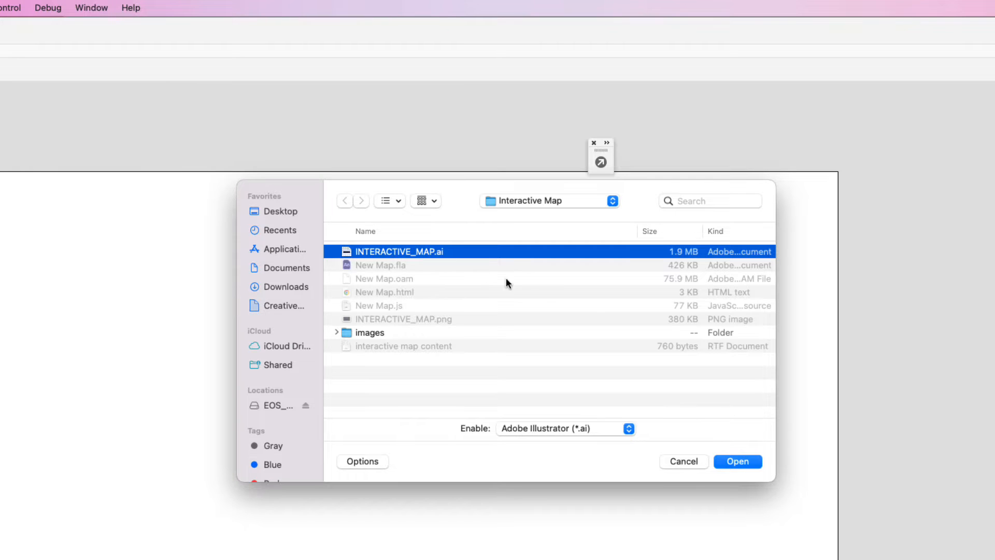
pyautogui.click(736, 461)
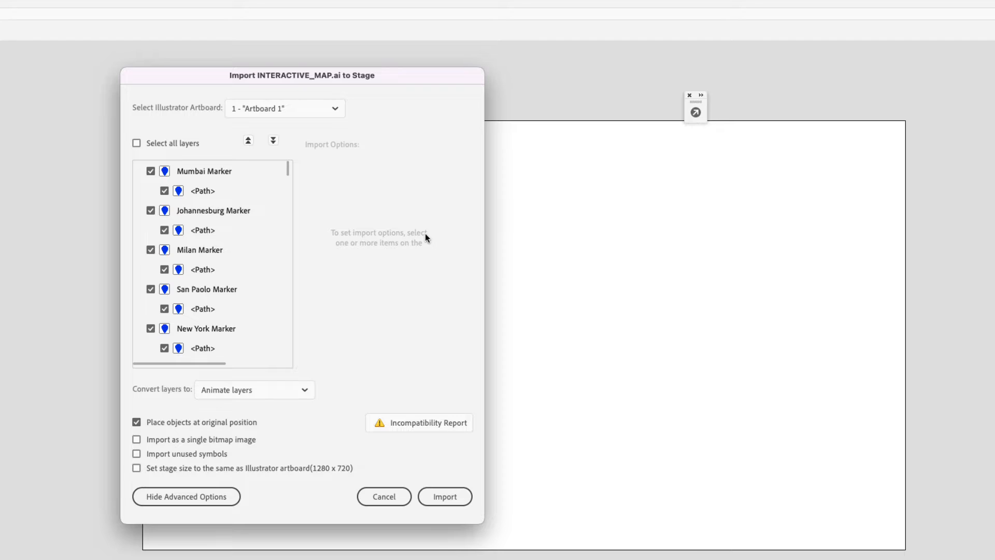
# - Collapse the import layer list, exclude the Motion Dots layer, import the artwork and review the imported layers
pyautogui.click(248, 143)
pyautogui.moveTo(287, 169)
pyautogui.mouseDown()
pyautogui.moveTo(289, 230)
pyautogui.moveTo(288, 166)
pyautogui.mouseUp()
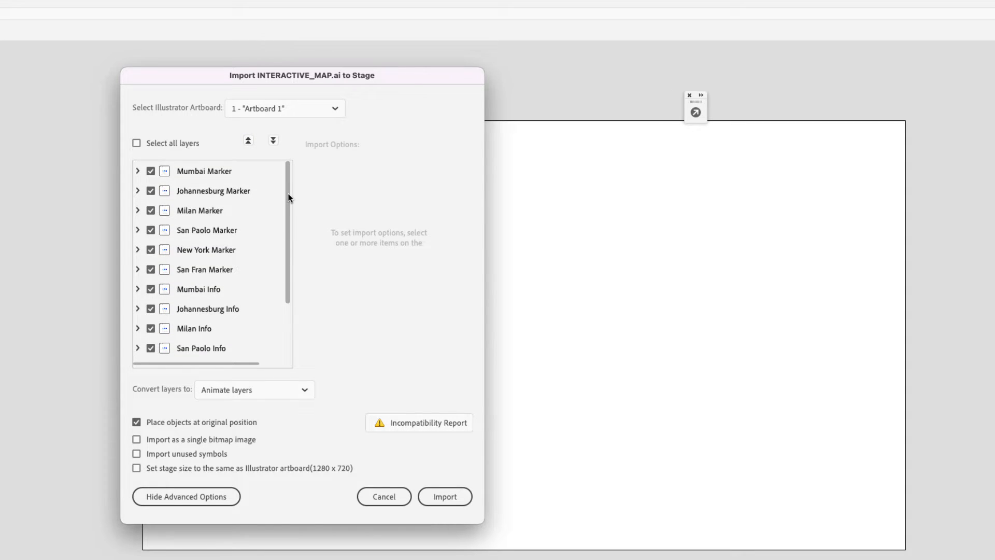
pyautogui.moveTo(288, 197); pyautogui.dragTo(287, 253)
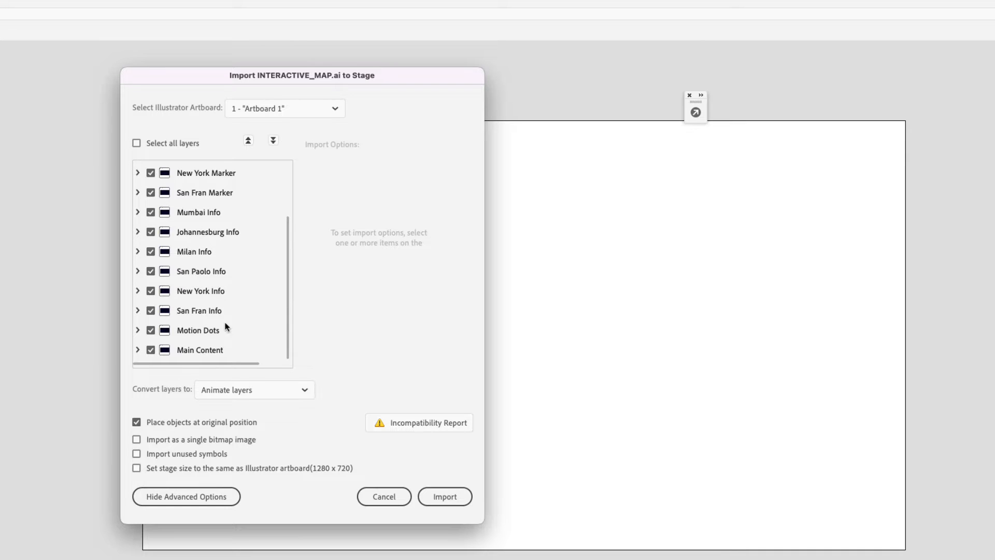
pyautogui.click(151, 332)
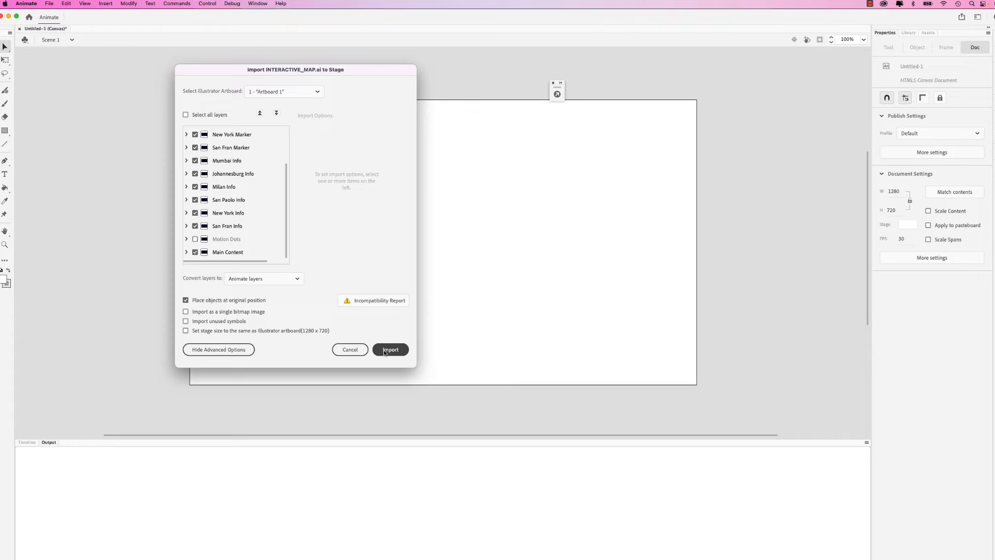
pyautogui.click(438, 497)
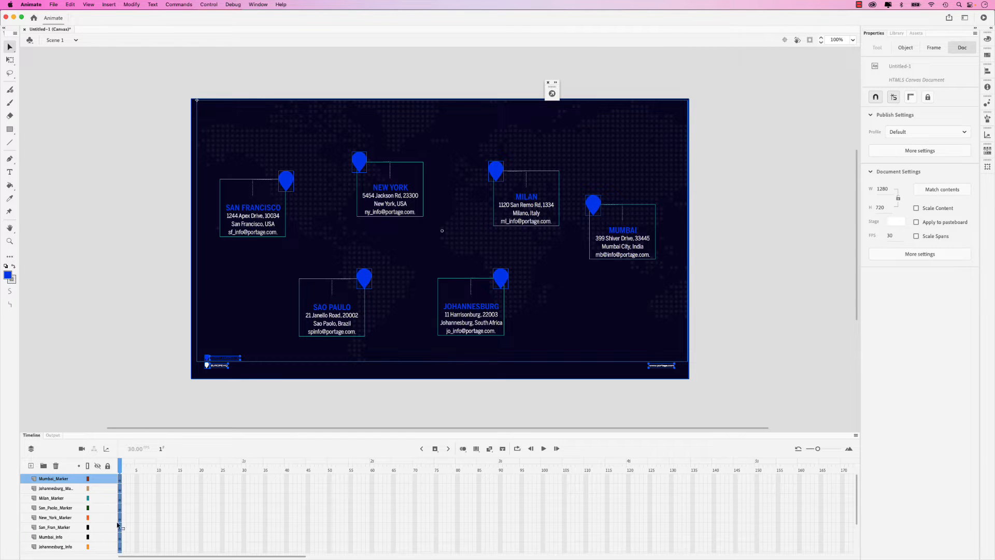
pyautogui.scroll(-5, 78, 497)
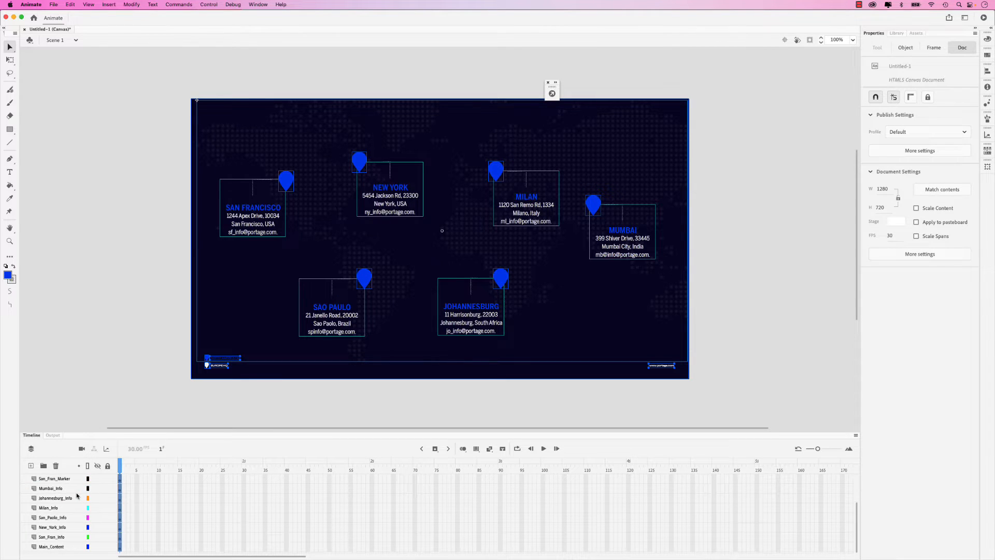
pyautogui.scroll(5, 77, 496)
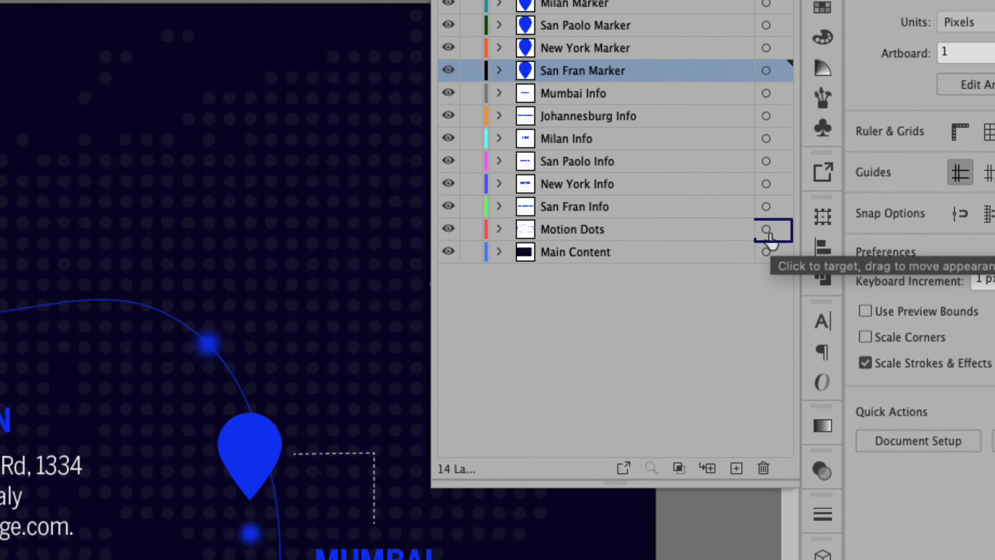
# - Copy all Motion Dots layer artwork from Illustrator and paste it in place in Animate using AI file importer preferences with layers maintained
pyautogui.click(769, 232)
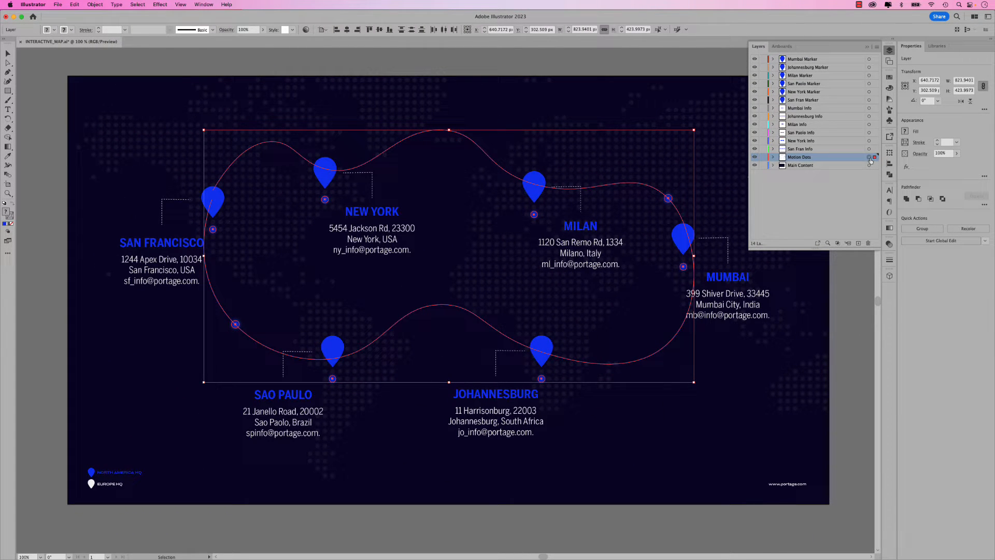
pyautogui.press('super+c')
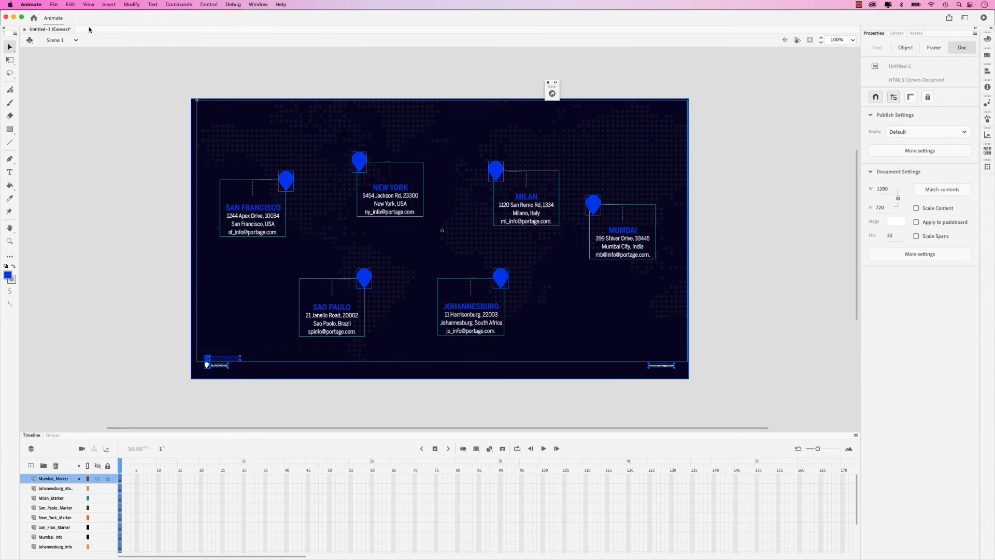
pyautogui.click(71, 5)
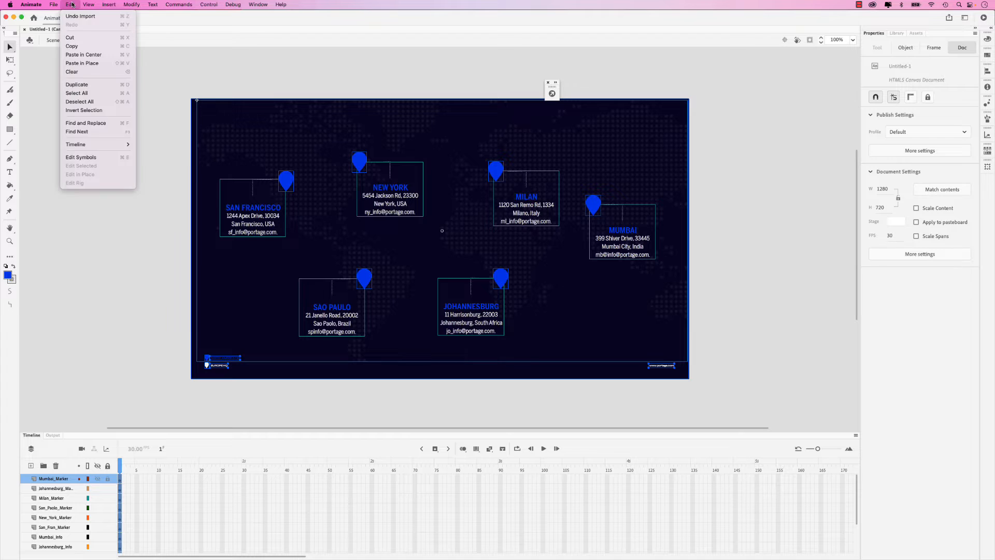
pyautogui.click(77, 64)
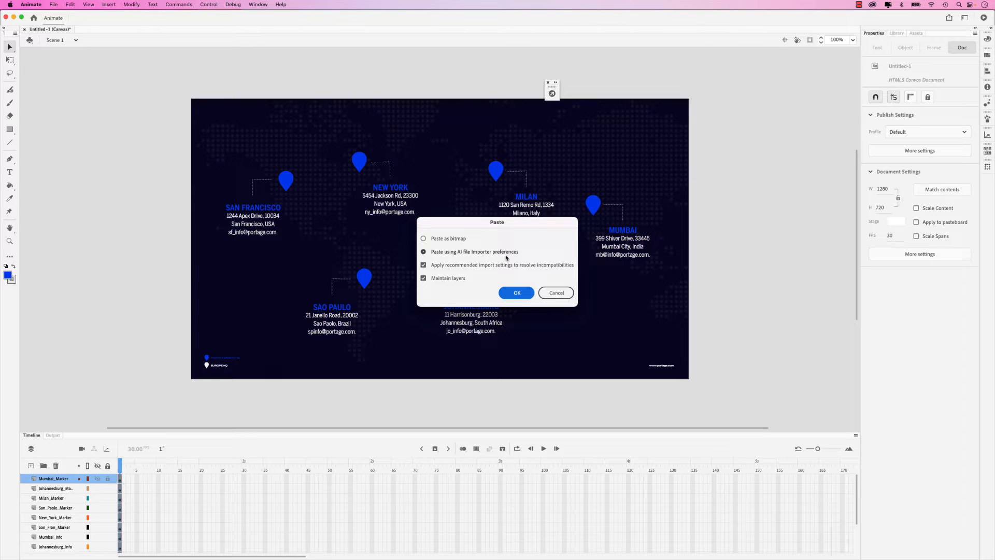
pyautogui.click(515, 294)
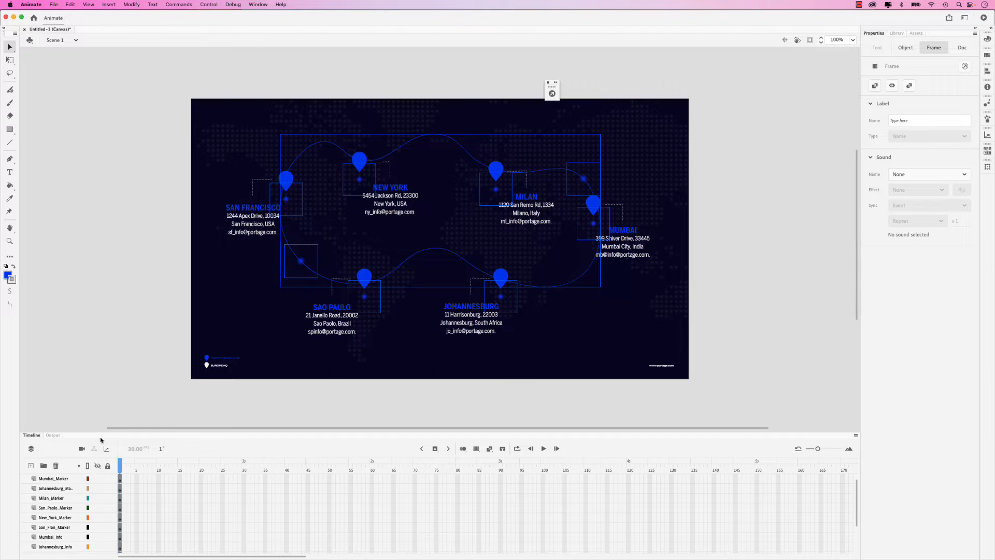
# - Move the Motion_Dots layer down to sit directly above Main_Content and deselect everything on the stage
pyautogui.scroll(1, 78, 492)
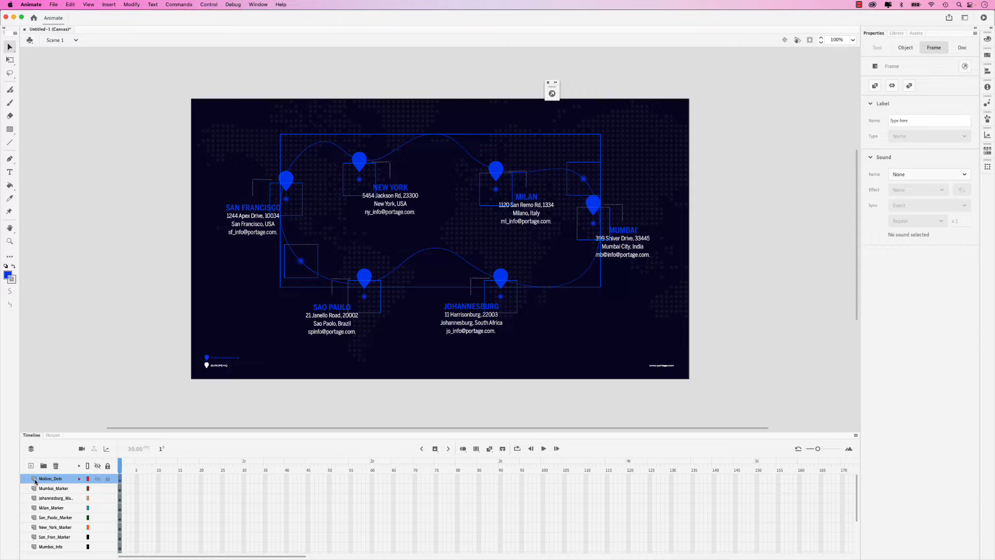
pyautogui.moveTo(35, 481); pyautogui.dragTo(80, 547)
pyautogui.scroll(-1, 75, 521)
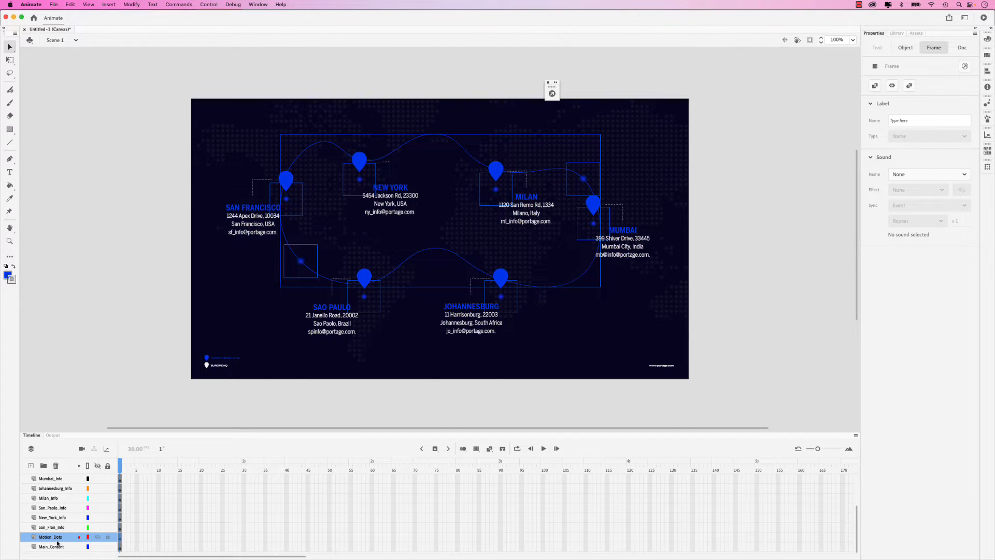
pyautogui.click(133, 350)
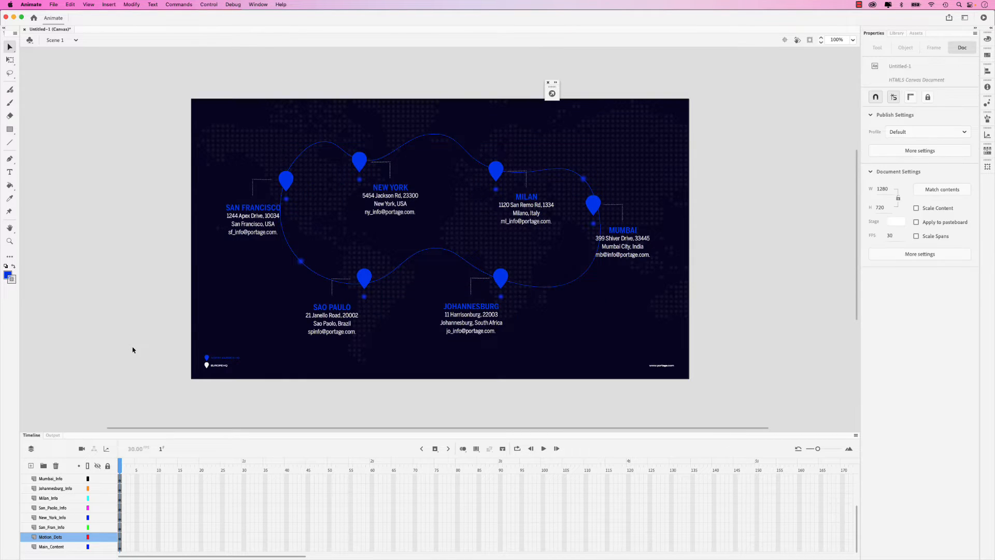
# - Convert the glowing dot on the route between San Francisco and Sao Paulo into a Movie Clip symbol named Motion Dot 1
pyautogui.click(302, 263)
pyautogui.rightClick(302, 264)
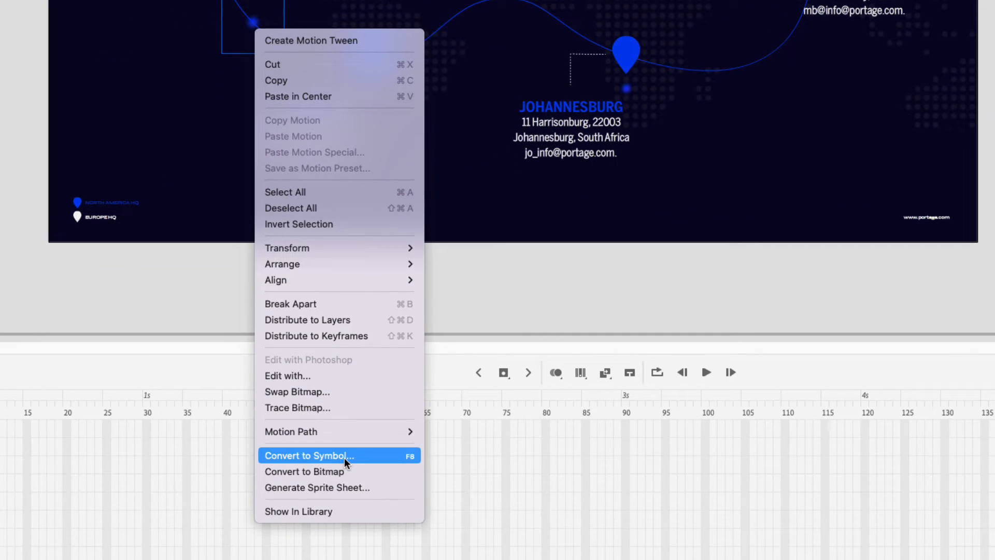
pyautogui.click(345, 459)
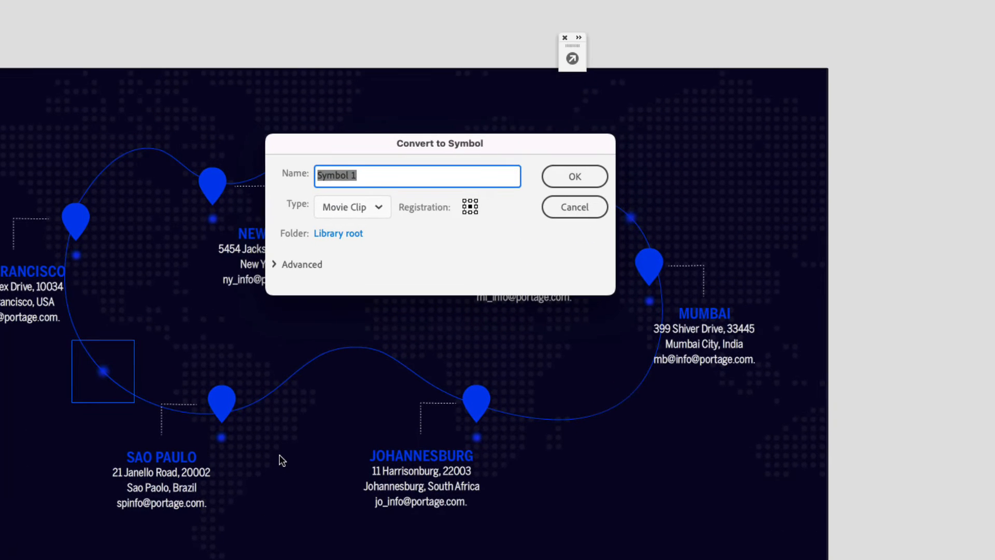
pyautogui.write('Motion Doy')
pyautogui.press('BackSpace')
pyautogui.write('t 1')
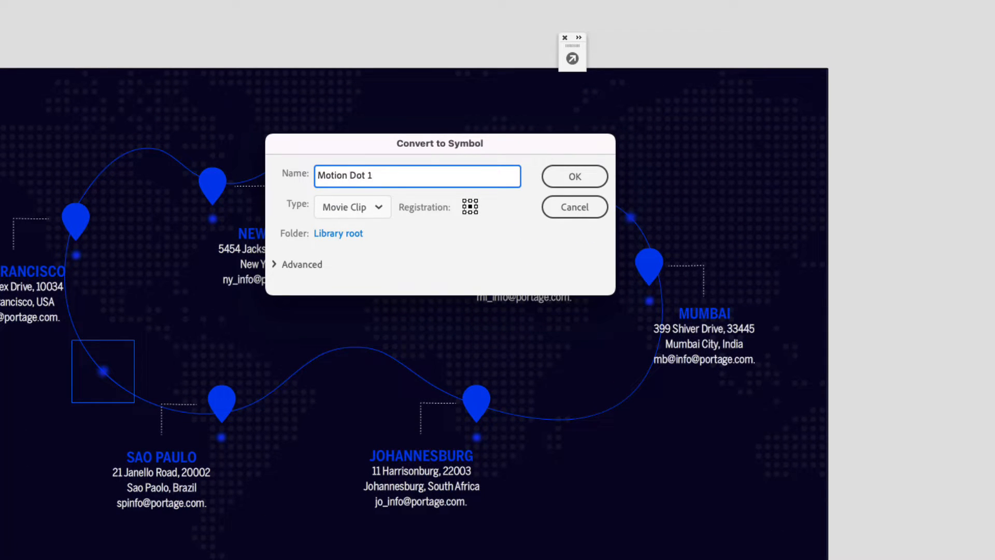
pyautogui.click(378, 209)
pyautogui.click(379, 212)
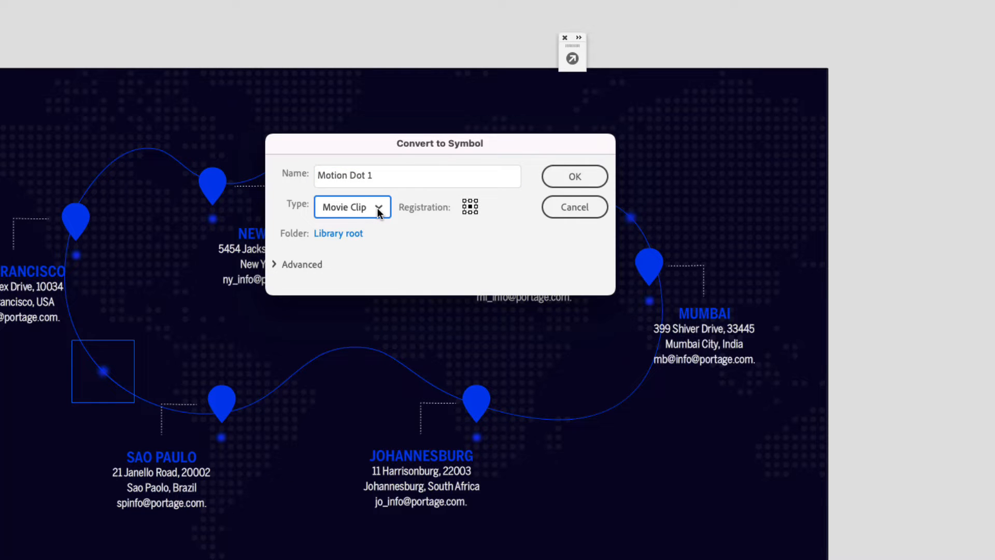
pyautogui.click(578, 179)
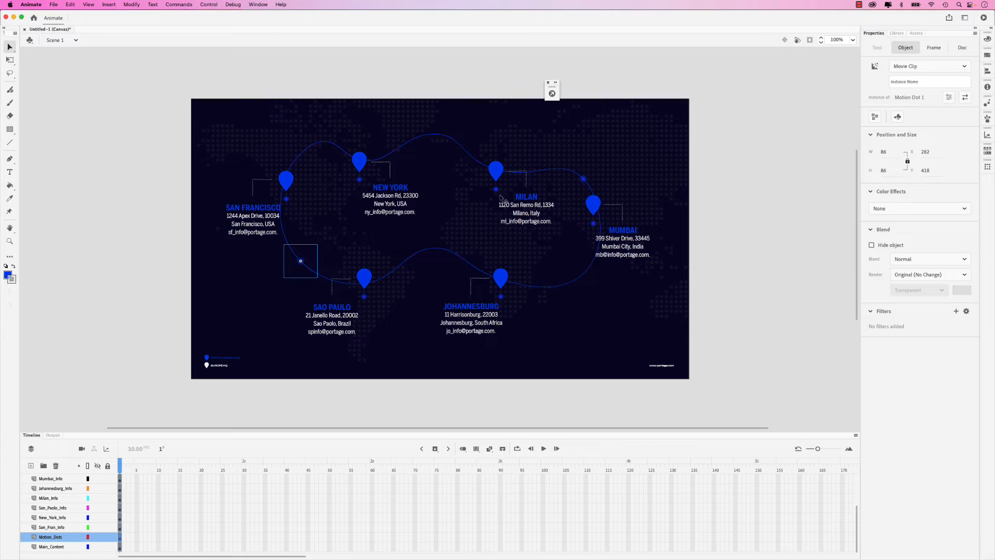
# - Copy the curved route line, and inside Motion Dot 1 create a motion tween moving the dot straight across to the route below Mumbai
pyautogui.click(437, 252)
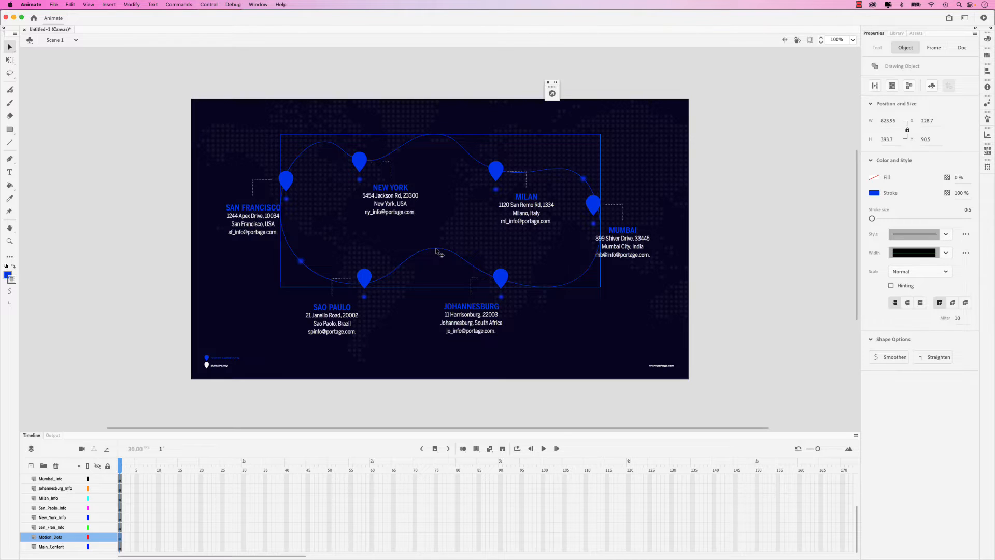
pyautogui.click(302, 265)
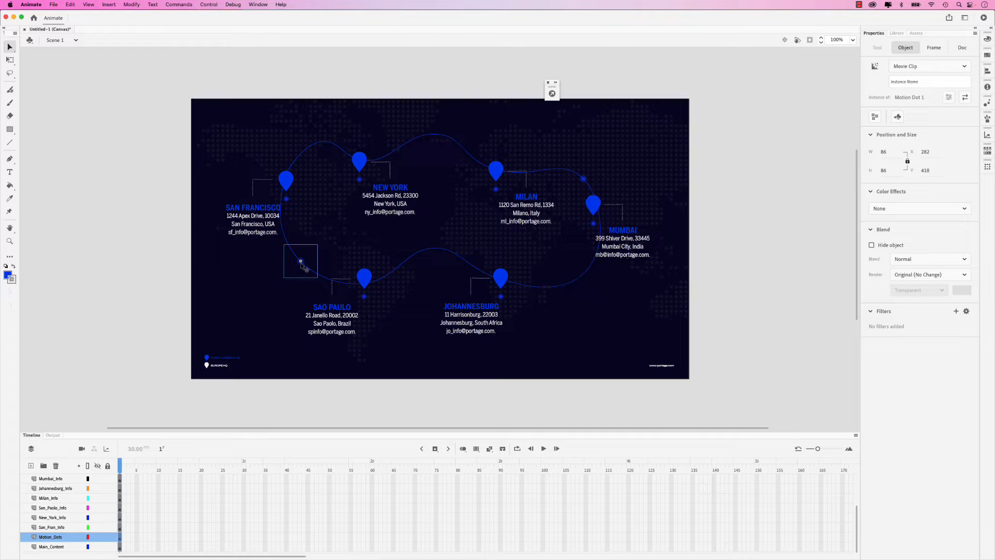
pyautogui.doubleClick(301, 263)
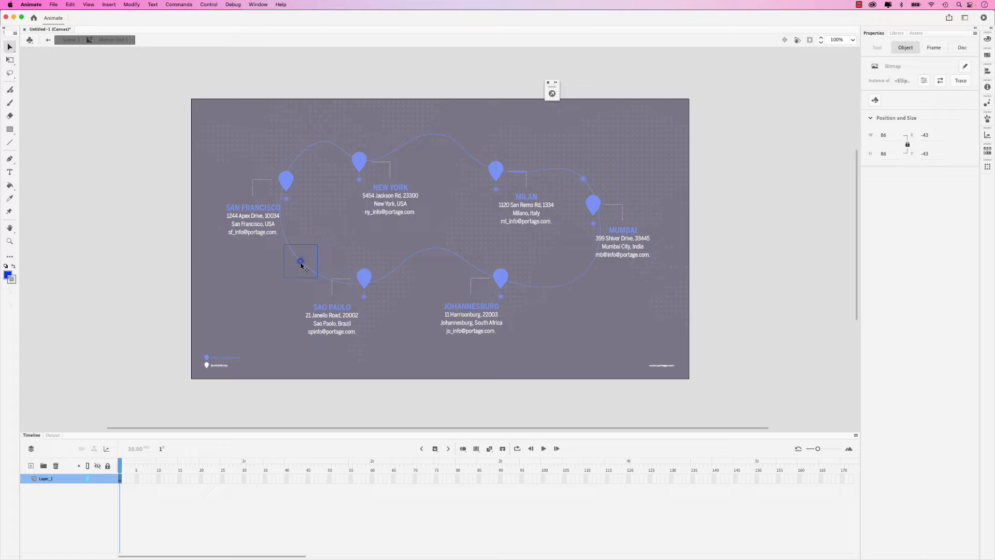
pyautogui.rightClick(304, 267)
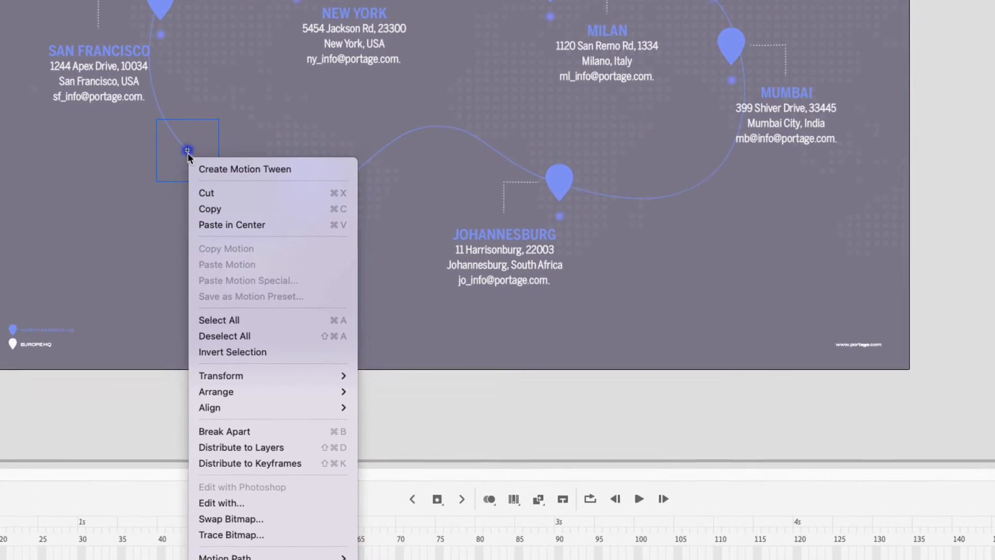
pyautogui.click(309, 170)
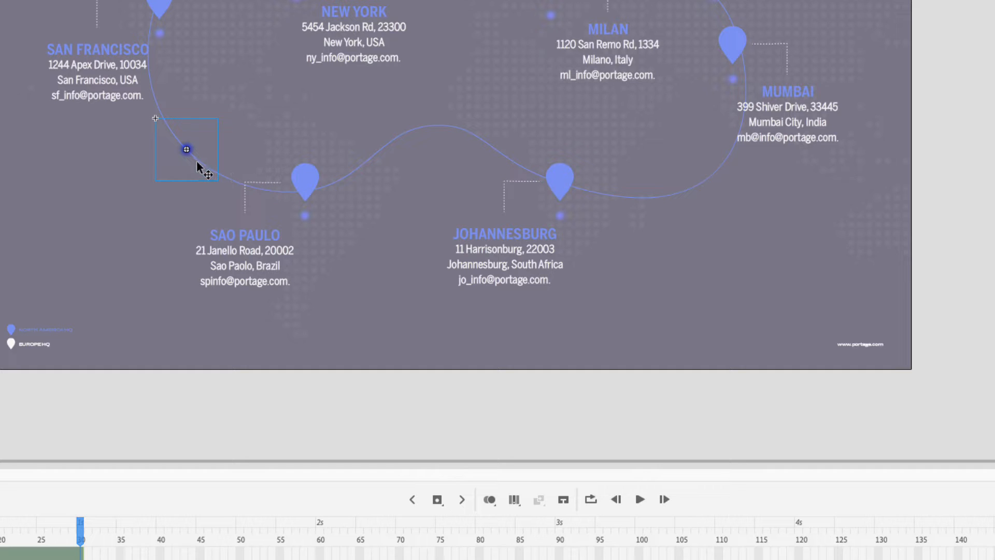
pyautogui.moveTo(187, 150); pyautogui.dragTo(732, 193)
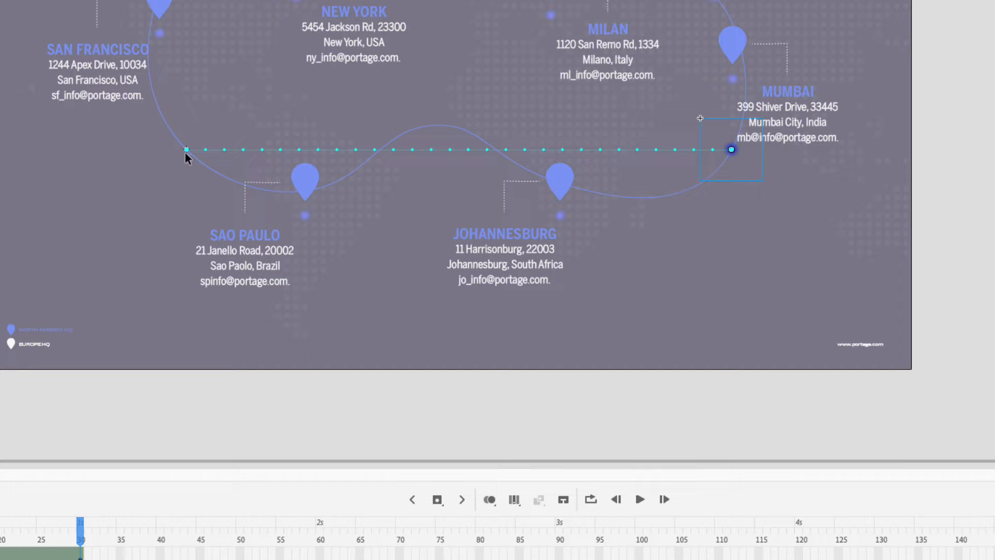
# - Replace the straight motion path with the copied route curve and nudge it until it lines up with the map's route line
pyautogui.click(384, 149)
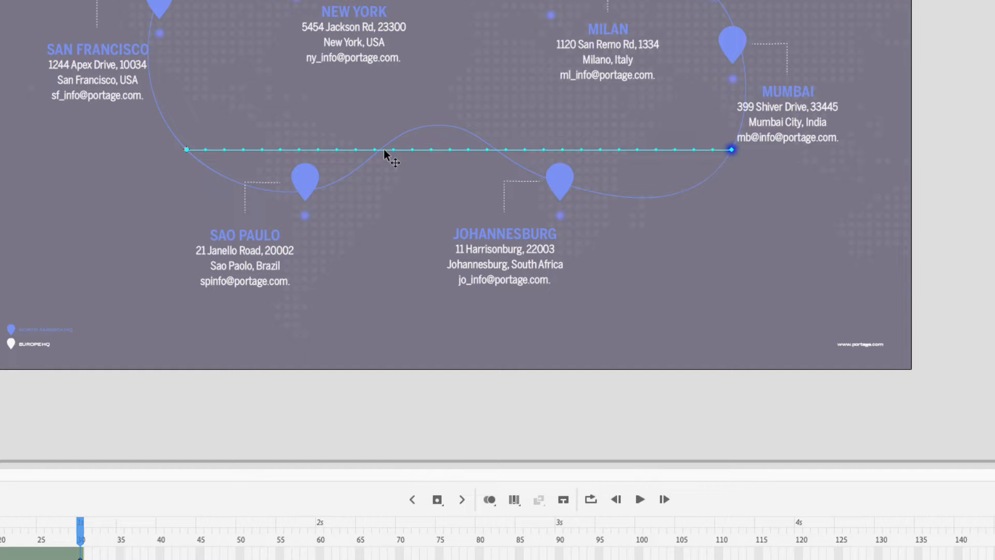
pyautogui.hotkey('ctrl', 'v')
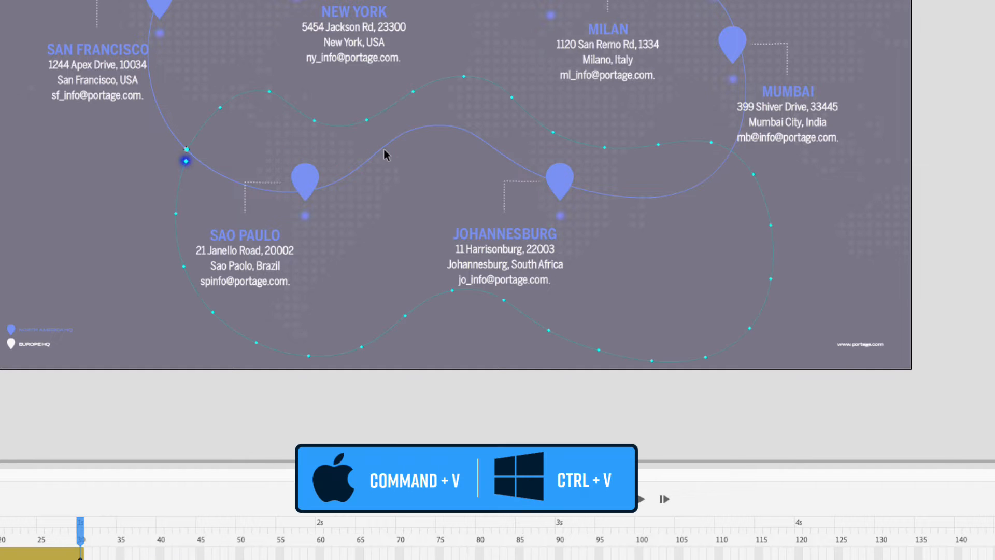
pyautogui.click(533, 119)
pyautogui.hotkey('shift', 'Up')
pyautogui.hotkey('shift', 'Up')
pyautogui.hotkey('shift', 'Up')
pyautogui.hotkey('shift', 'Up')
pyautogui.hotkey('shift', 'Up')
pyautogui.hotkey('shift', 'Up')
pyautogui.hotkey('shift', 'Up')
pyautogui.hotkey('shift', 'Up')
pyautogui.hotkey('shift', 'Up')
pyautogui.hotkey('shift', 'Up')
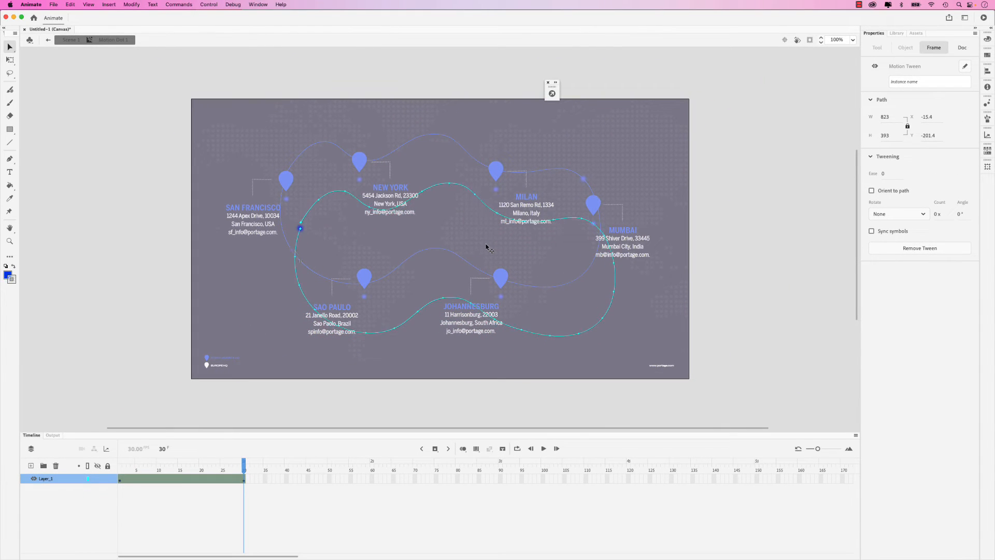
pyautogui.hotkey('shift', 'Up')
pyautogui.hotkey('shift', 'Up')
pyautogui.hotkey('shift', 'Up')
pyautogui.hotkey('shift', 'Up')
pyautogui.hotkey('shift', 'Up')
pyautogui.hotkey('shift', 'Up')
pyautogui.hotkey('shift', 'Up')
pyautogui.hotkey('shift', 'Up')
pyautogui.hotkey('shift', 'Up')
pyautogui.hotkey('shift', 'Up')
pyautogui.hotkey('shift', 'Up')
pyautogui.hotkey('shift', 'Up')
pyautogui.hotkey('shift', 'Left')
pyautogui.hotkey('shift', 'Left')
pyautogui.hotkey('shift', 'Left')
pyautogui.press('Left')
pyautogui.press('Left')
pyautogui.press('Left')
pyautogui.press('Left')
pyautogui.press('Left')
pyautogui.press('Left')
pyautogui.press('Left')
pyautogui.press('Left')
pyautogui.press('Left')
pyautogui.press('Up')
pyautogui.press('Up')
pyautogui.press('Up')
pyautogui.press('Up')
pyautogui.scroll(5, 445, 143)
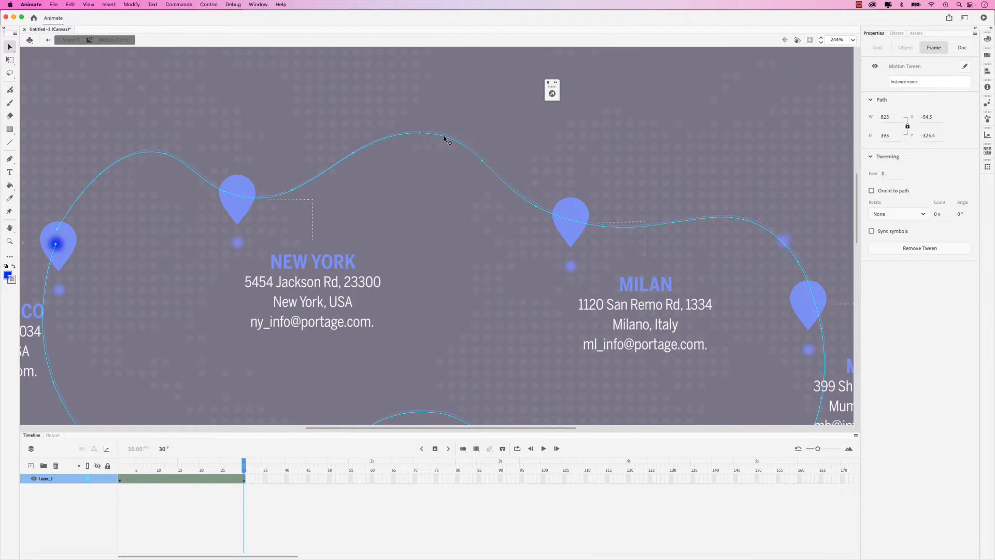
pyautogui.press('Up')
pyautogui.press('Up')
pyautogui.press('Up')
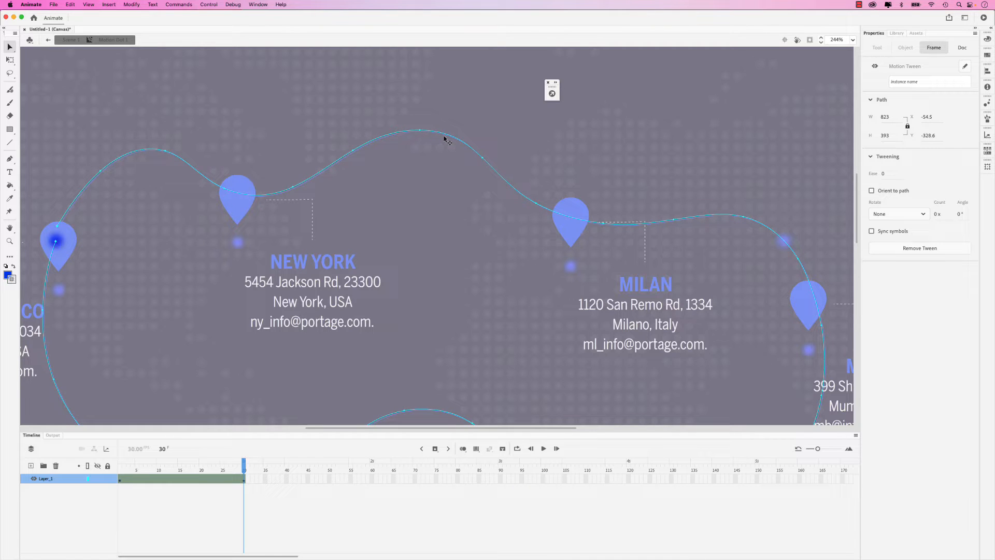
pyautogui.press('Down')
pyautogui.scroll(-5, 415, 202)
pyautogui.scroll(-8, 421, 220)
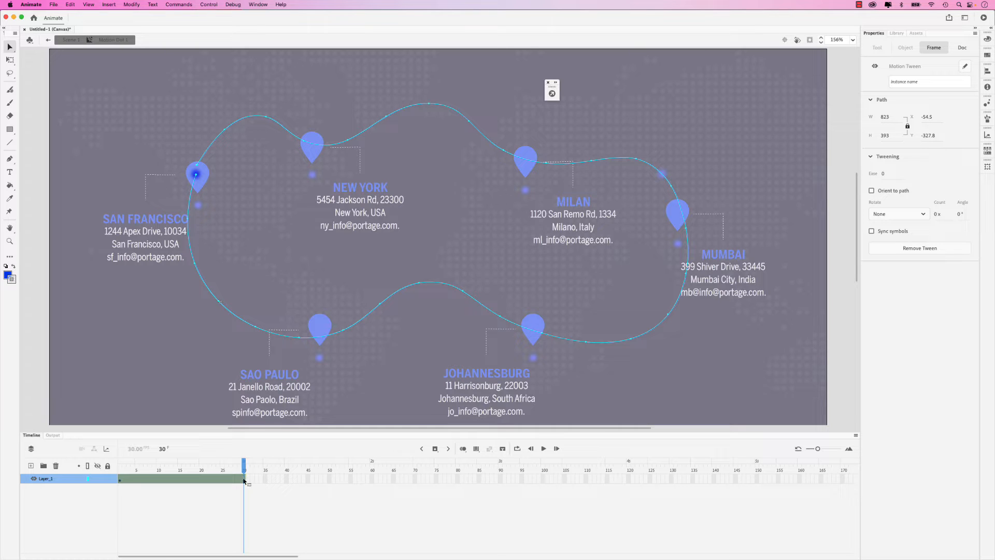
# - Extend the Motion Dot 1 tween to frame 600, preview the slower animation and return to Scene 1
pyautogui.click(542, 450)
pyautogui.moveTo(245, 478); pyautogui.dragTo(821, 485)
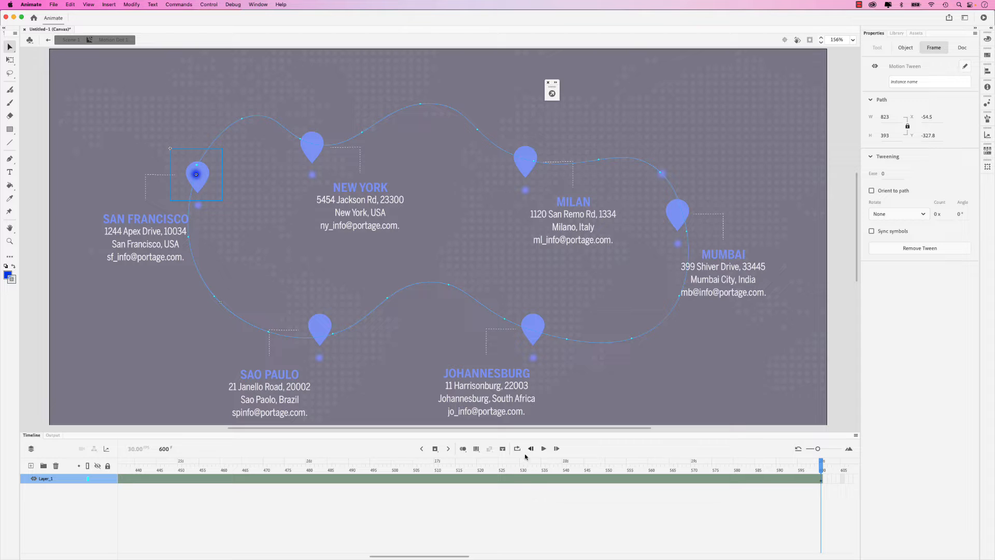
pyautogui.click(543, 449)
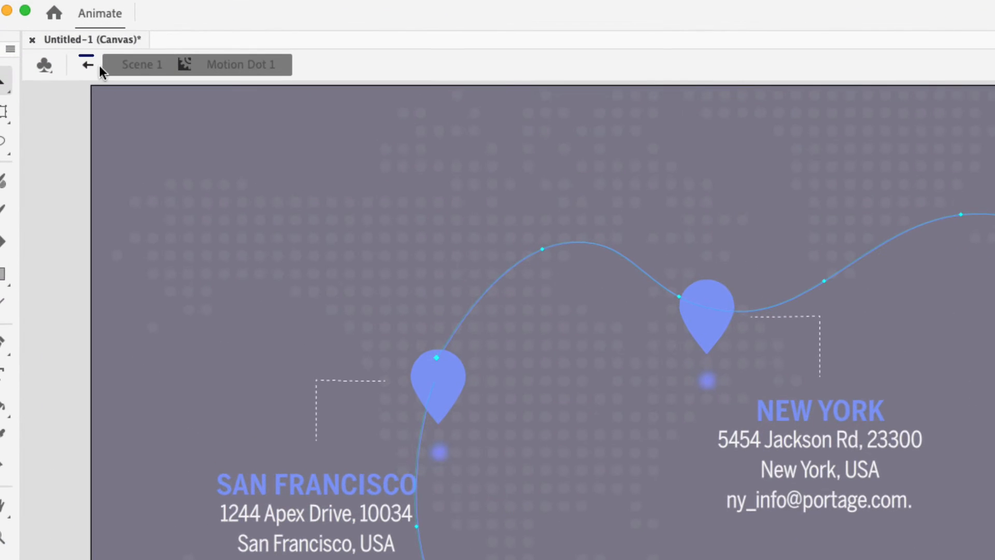
pyautogui.click(90, 66)
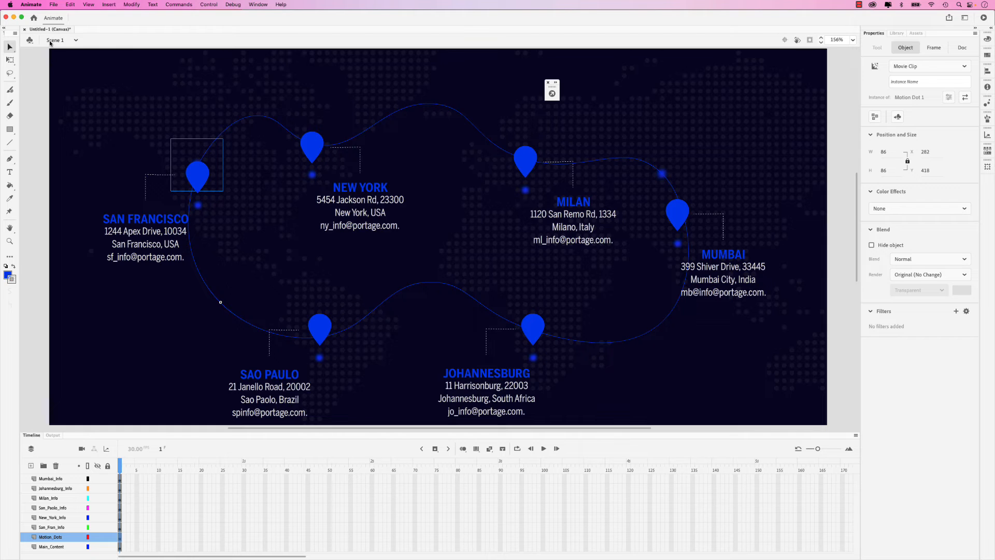
# - Convert the glowing dot on the route between Milan and Mumbai into a Movie Clip symbol named Motion Dot 2
pyautogui.scroll(-2, 217, 129)
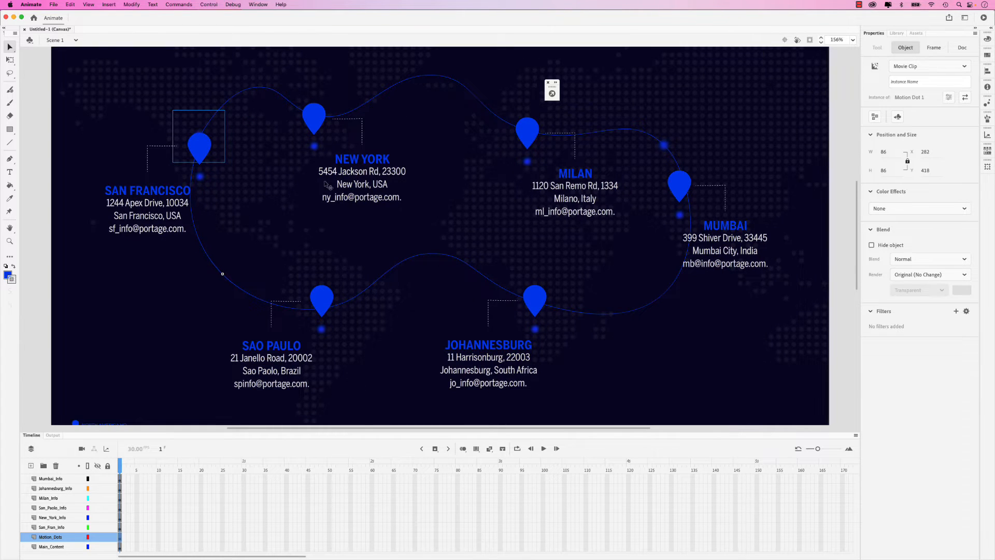
pyautogui.scroll(-5, 339, 189)
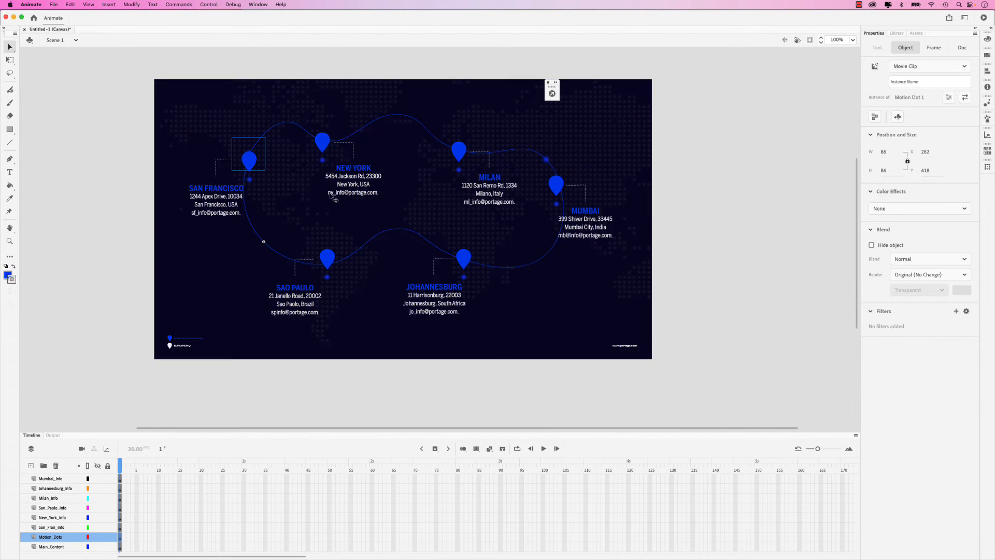
pyautogui.click(547, 162)
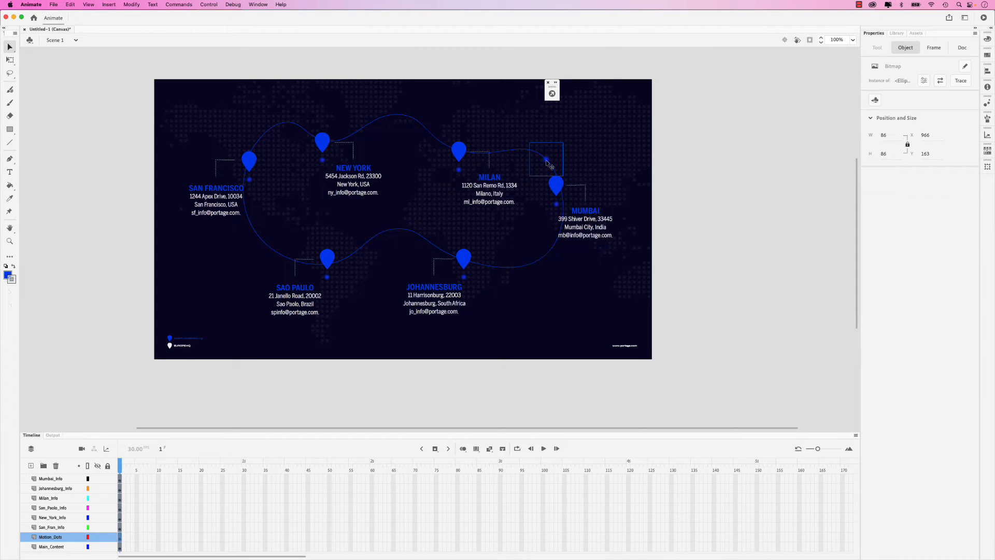
pyautogui.rightClick(547, 163)
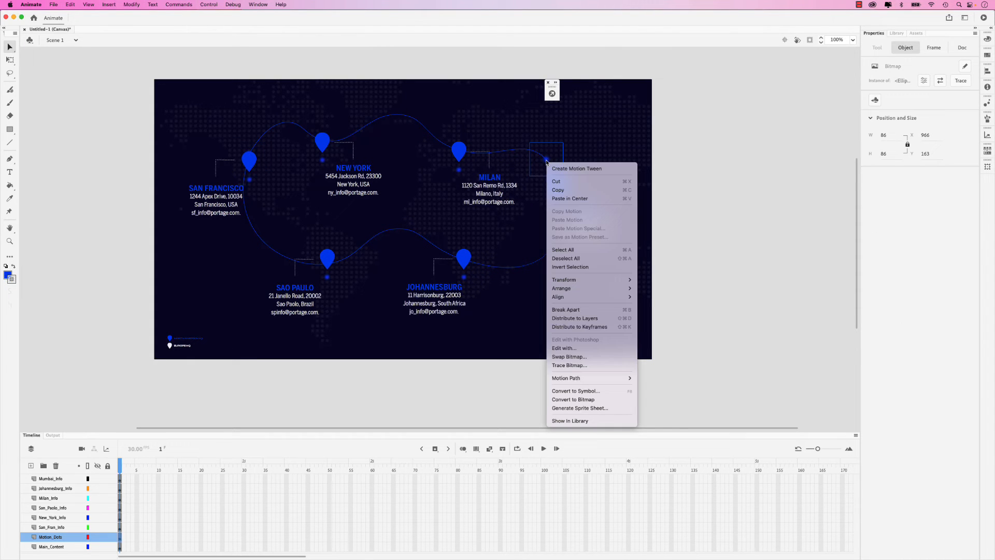
pyautogui.click(568, 392)
pyautogui.write('Moti')
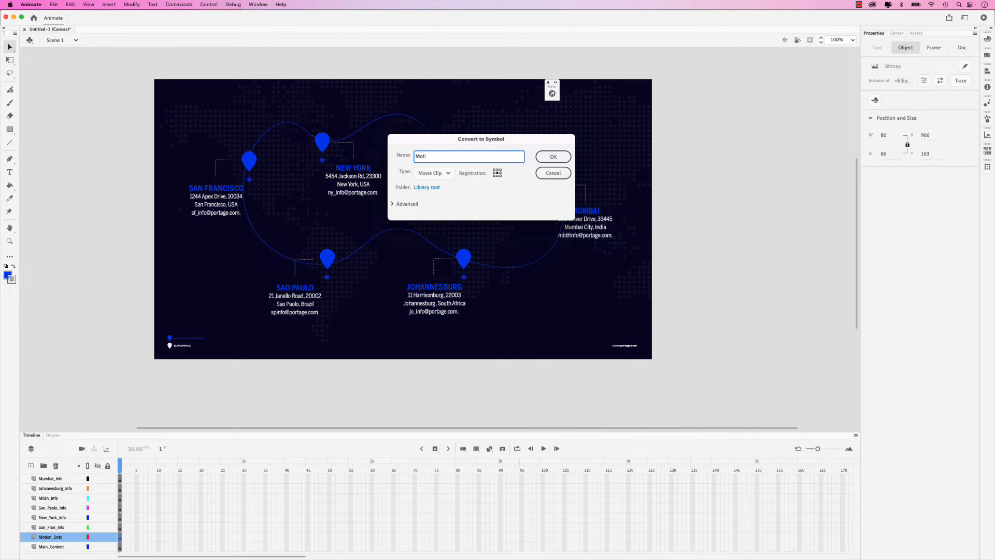
pyautogui.write('on Dot 2')
pyautogui.click(544, 159)
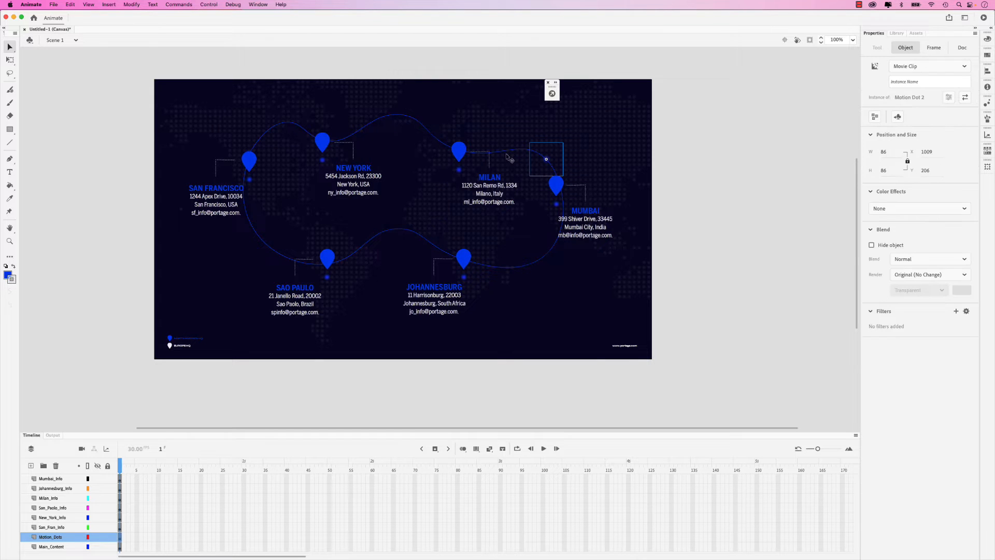
# - Copy the route line, and inside Motion Dot 2 create a motion tween moving the dot straight across to the San Francisco marker
pyautogui.click(435, 138)
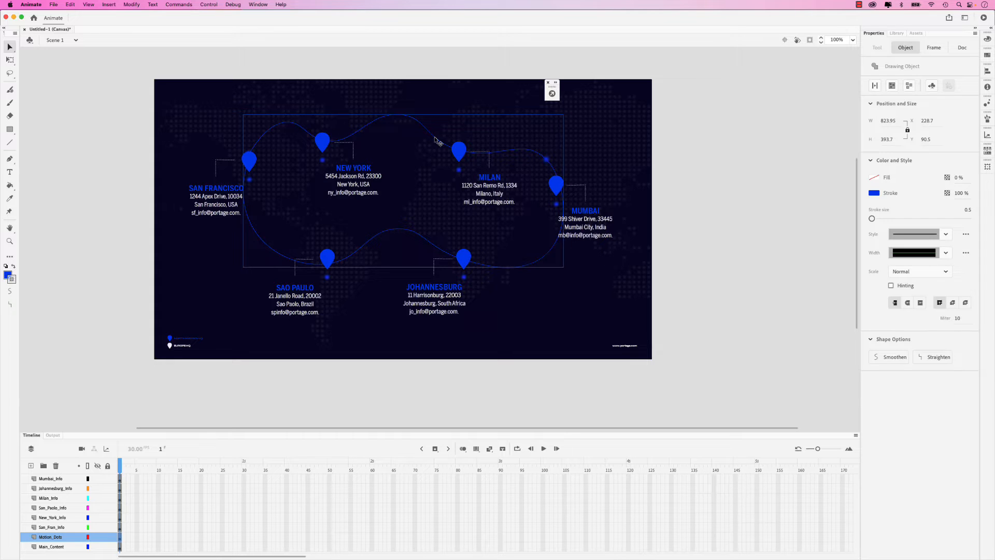
pyautogui.click(547, 161)
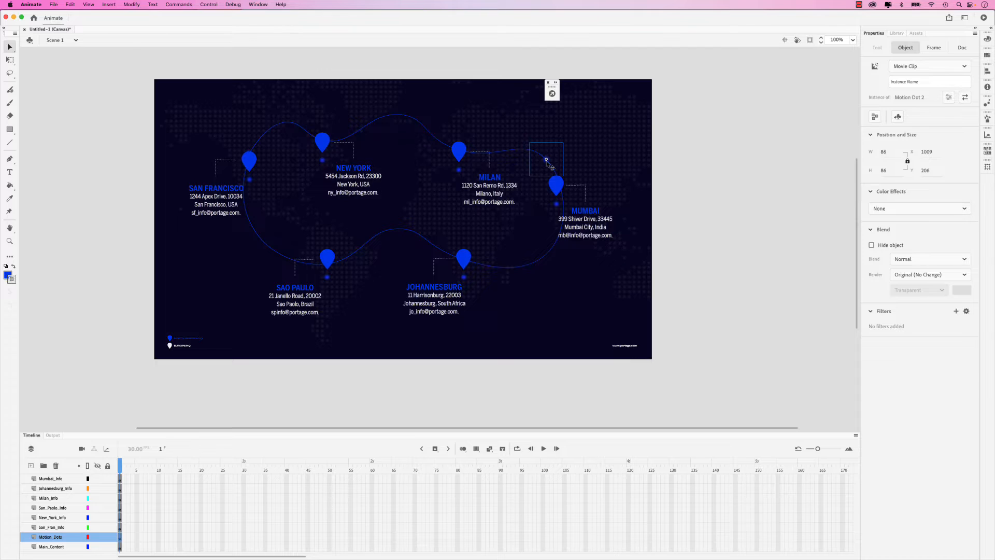
pyautogui.doubleClick(548, 162)
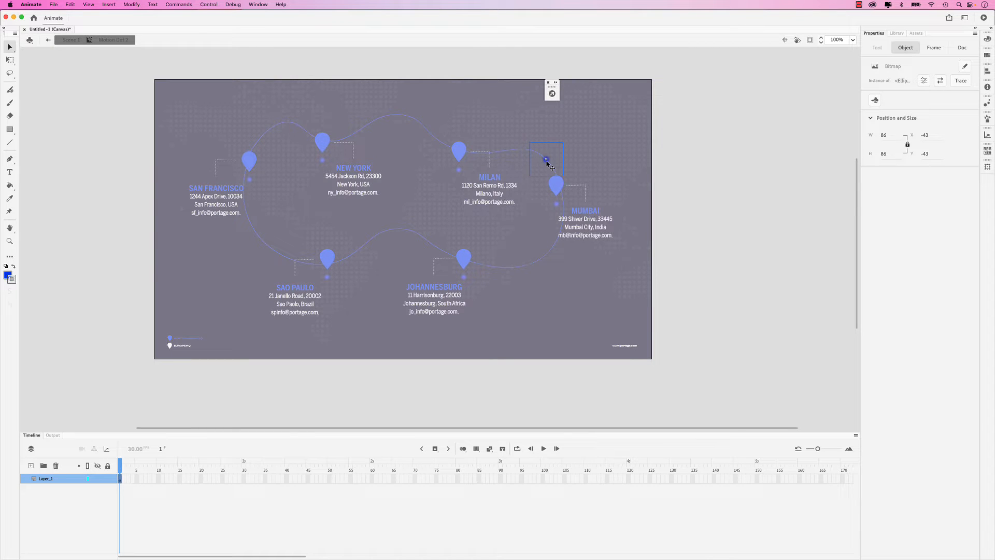
pyautogui.rightClick(548, 163)
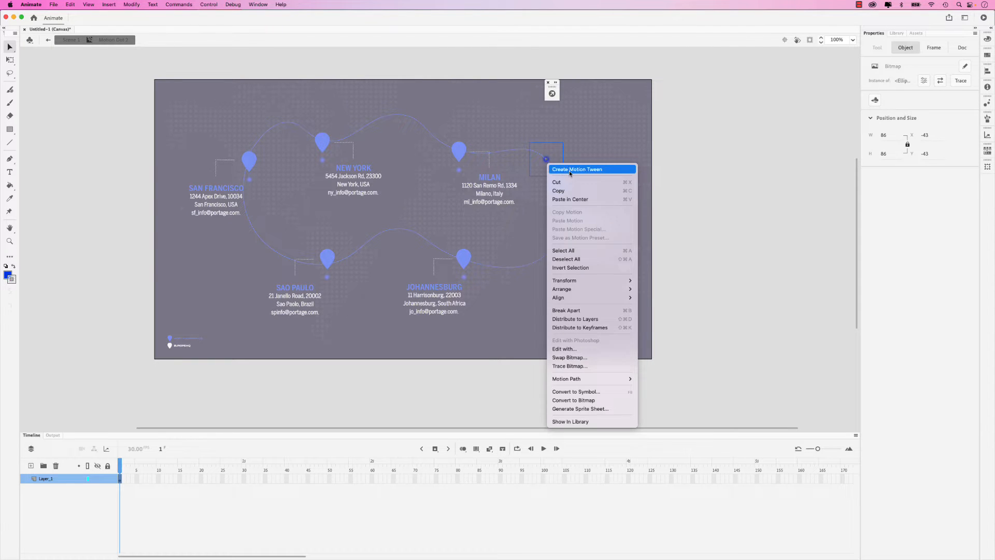
pyautogui.click(570, 170)
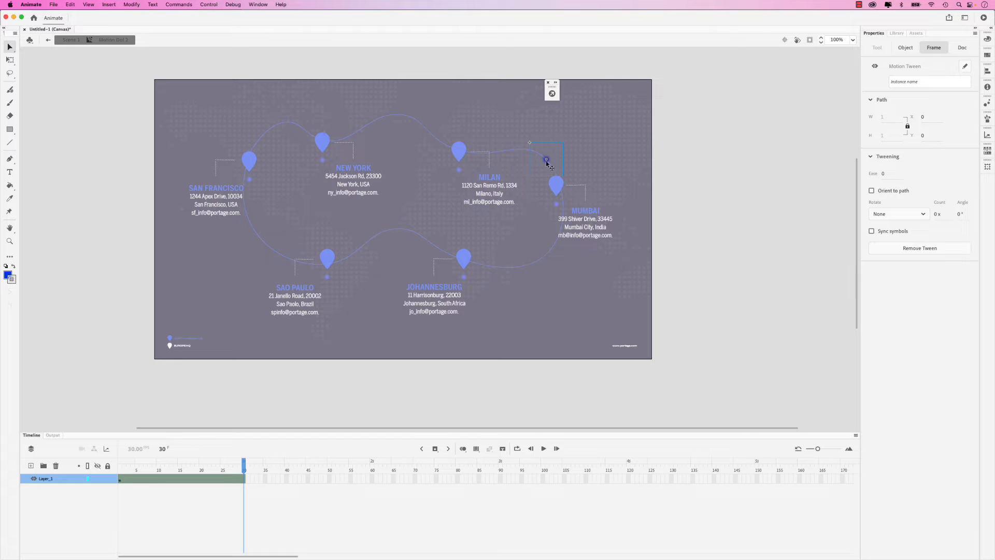
pyautogui.moveTo(547, 162); pyautogui.dragTo(250, 161)
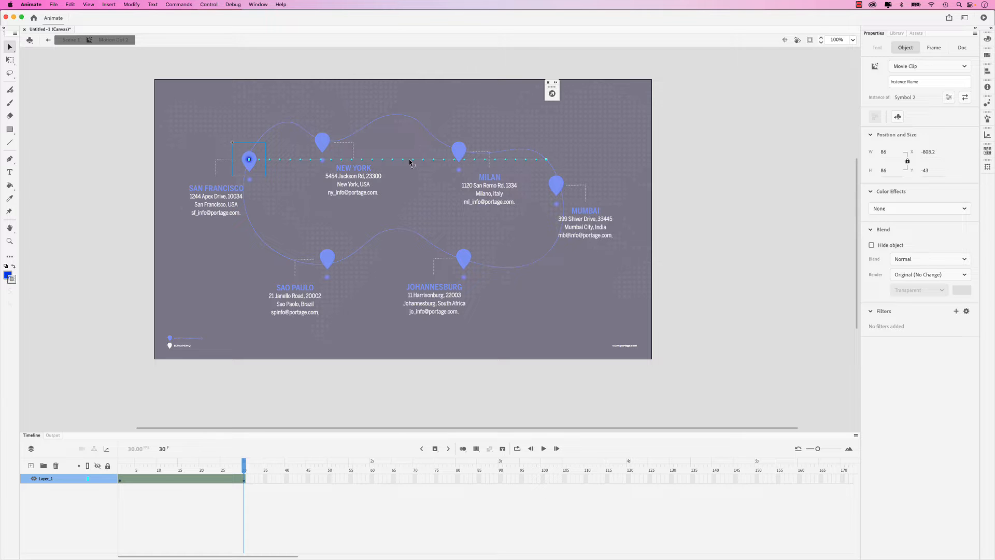
# - Replace the dot's straight motion path with the copied route curve and move it over the map's route line
pyautogui.click(410, 161)
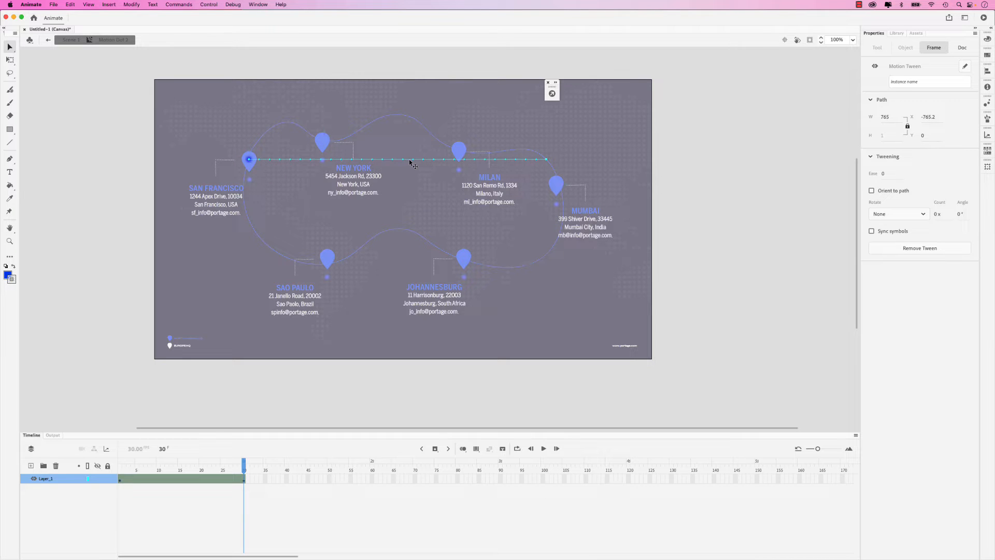
pyautogui.click(410, 161)
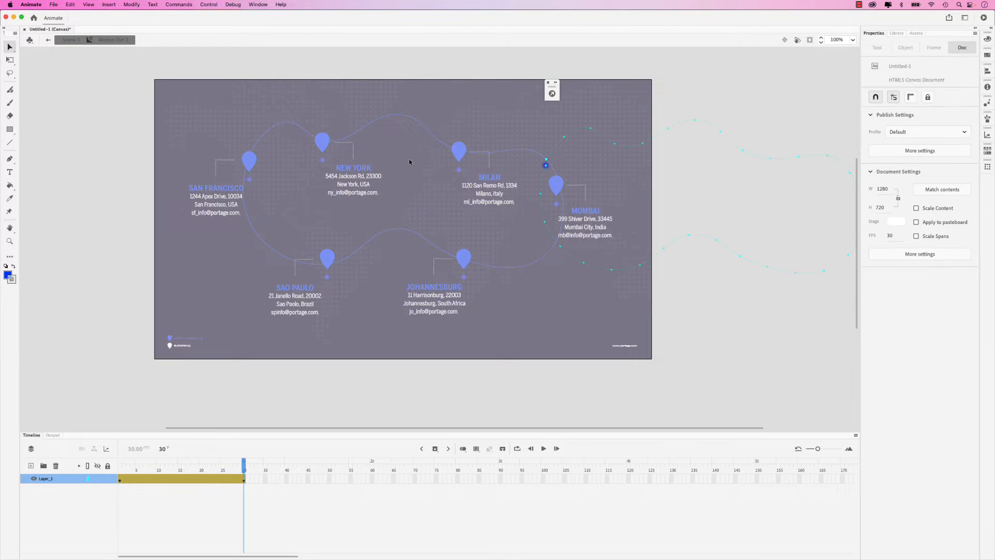
pyautogui.click(623, 148)
pyautogui.moveTo(629, 149); pyautogui.dragTo(332, 138)
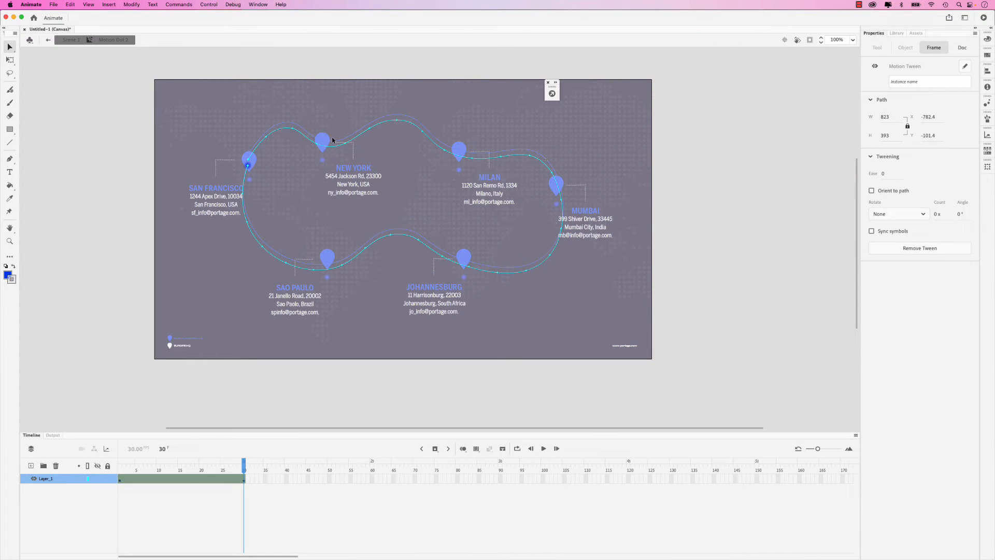
# - Nudge the curved motion path vertically until it lines up with the route line on the map
pyautogui.hotkey('shift', 'Up')
pyautogui.hotkey('shift', 'Up')
pyautogui.press('Down')
pyautogui.press('Down')
pyautogui.press('Down')
pyautogui.press('Down')
pyautogui.press('Down')
pyautogui.press('Down')
pyautogui.press('Down')
pyautogui.press('Down')
pyautogui.press('Down')
pyautogui.press('Down')
pyautogui.press('Down')
pyautogui.press('Down')
pyautogui.press('Down')
# - Extend the Motion Dot 2 tween to frame 600 and preview the slower animation
pyautogui.moveTo(246, 479); pyautogui.dragTo(797, 488)
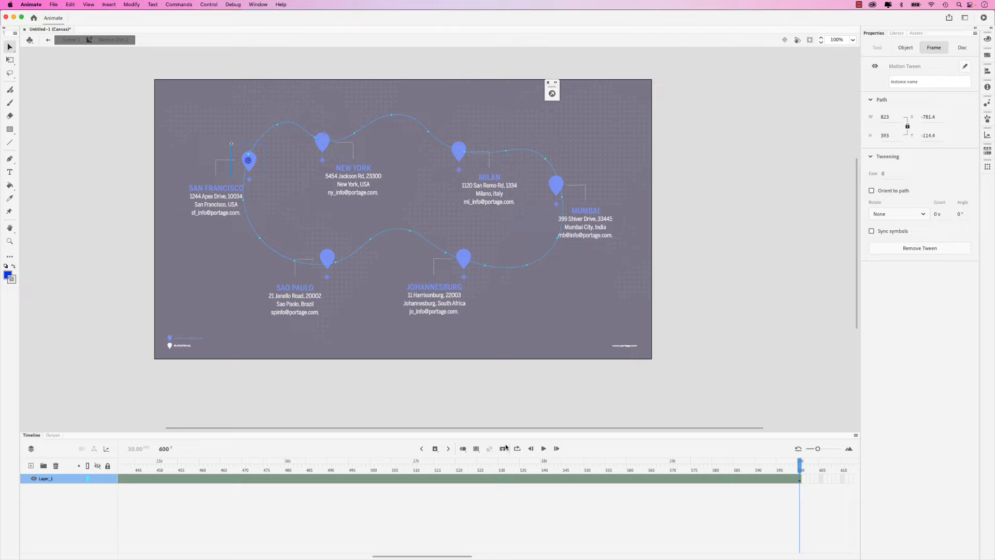
pyautogui.click(544, 448)
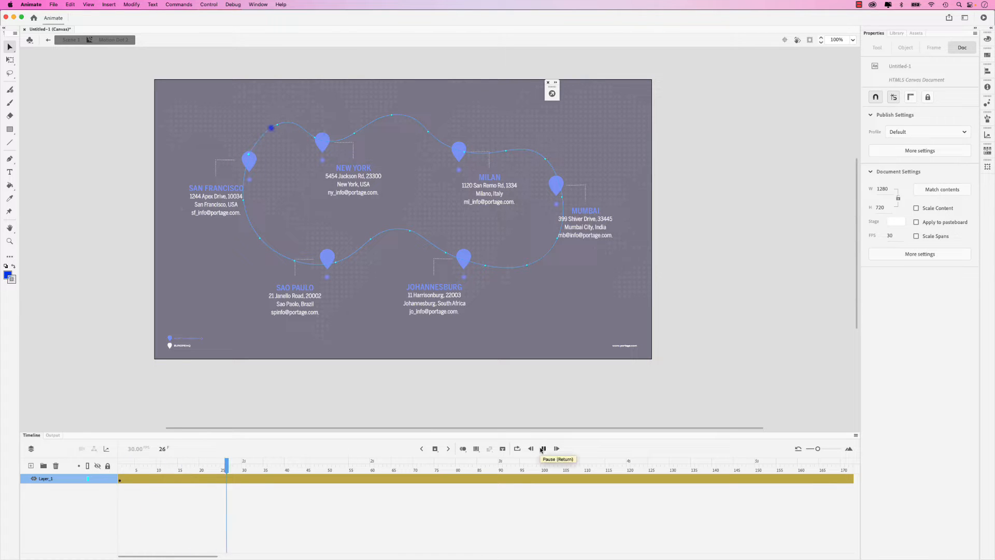
pyautogui.click(543, 449)
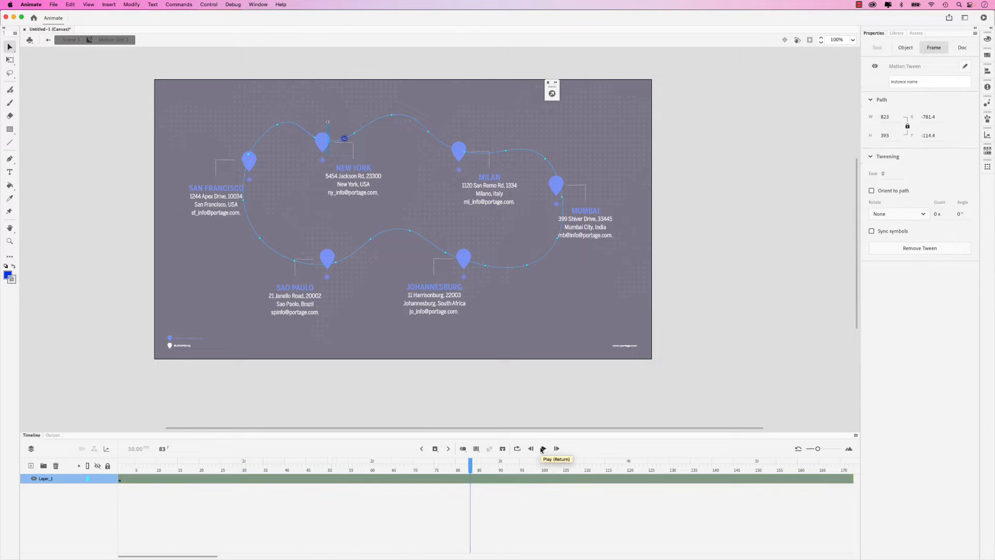
# - Reverse the motion path so the second dot travels the route in the opposite direction, and preview the playback
pyautogui.rightClick(400, 118)
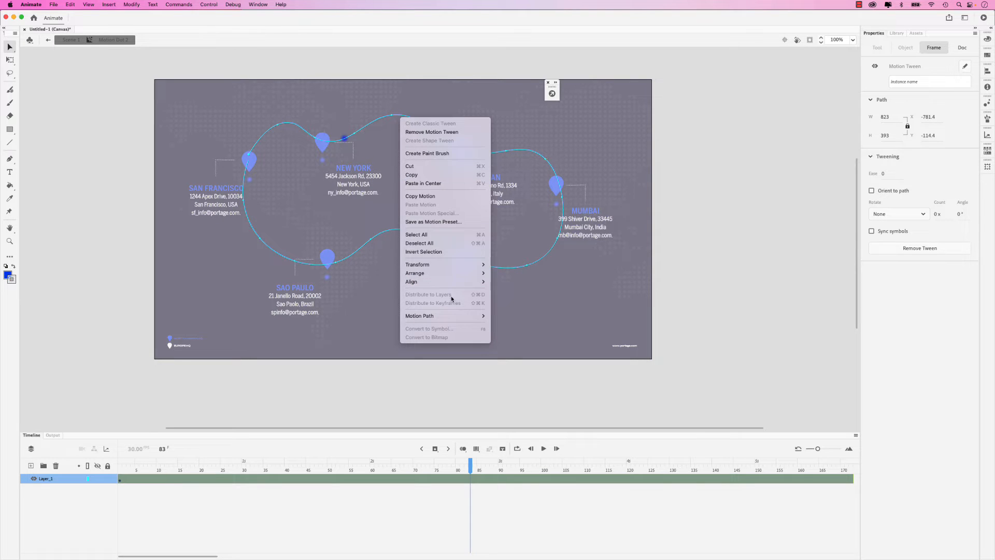
pyautogui.moveTo(452, 316)
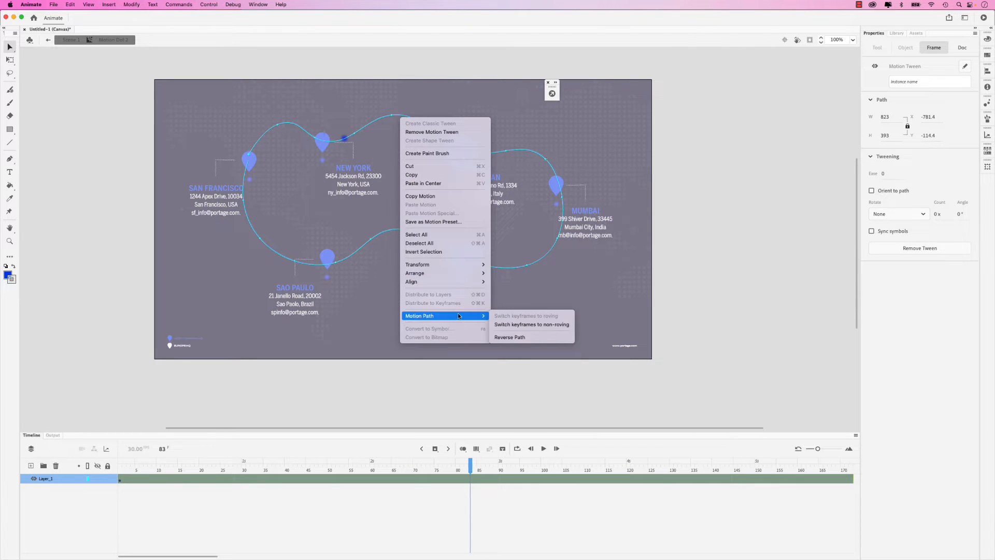
pyautogui.click(525, 337)
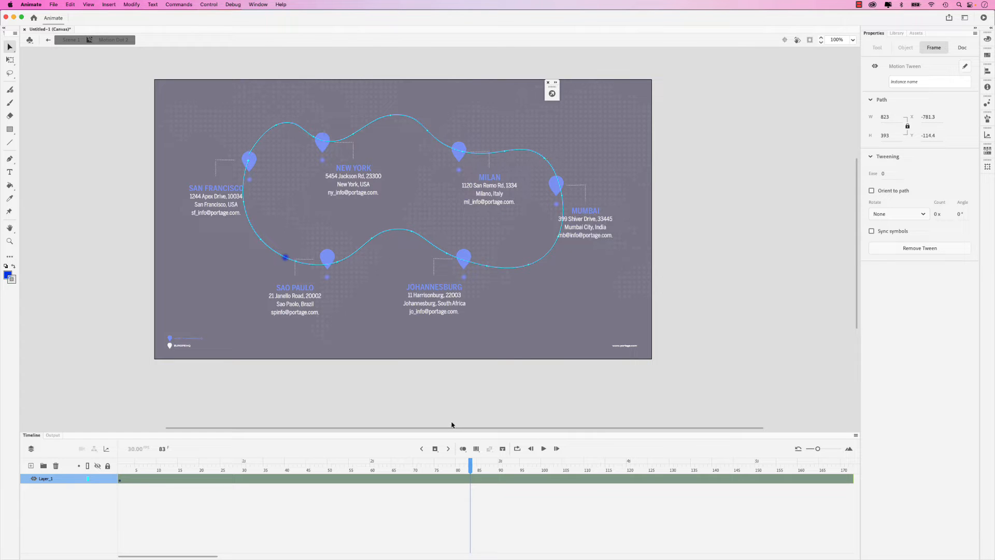
pyautogui.click(543, 449)
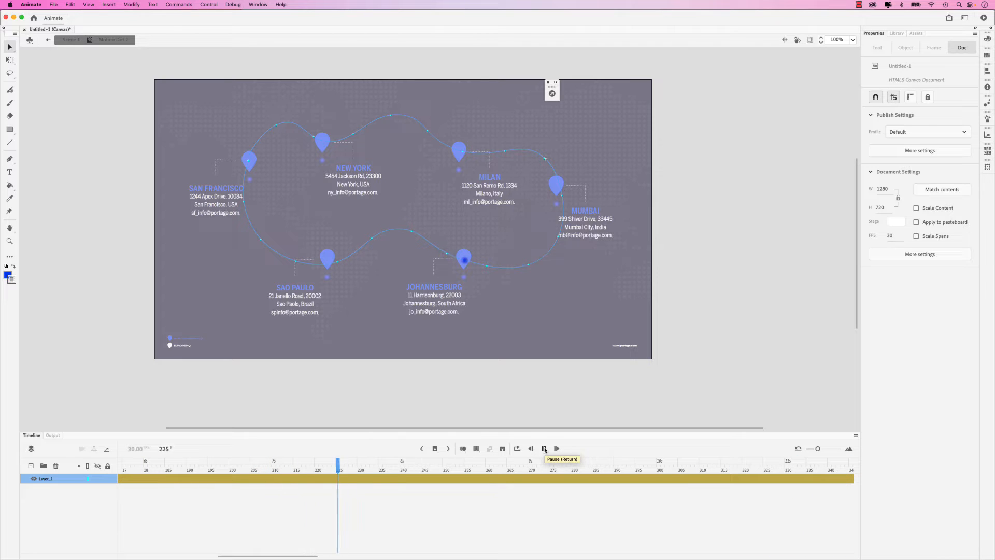
pyautogui.click(542, 449)
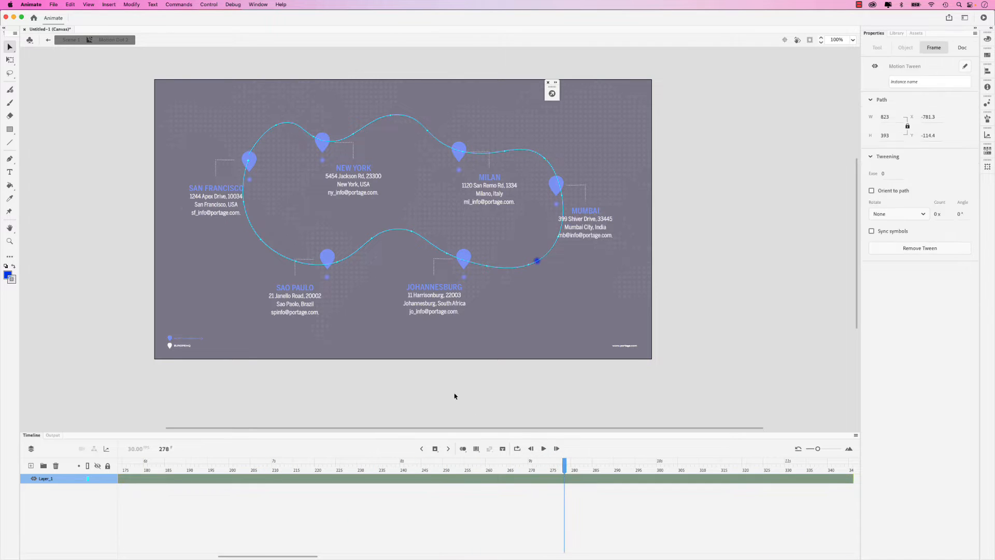
# - Return to Scene 1 and lower the route line's stroke alpha until the line is fully transparent
pyautogui.click(48, 39)
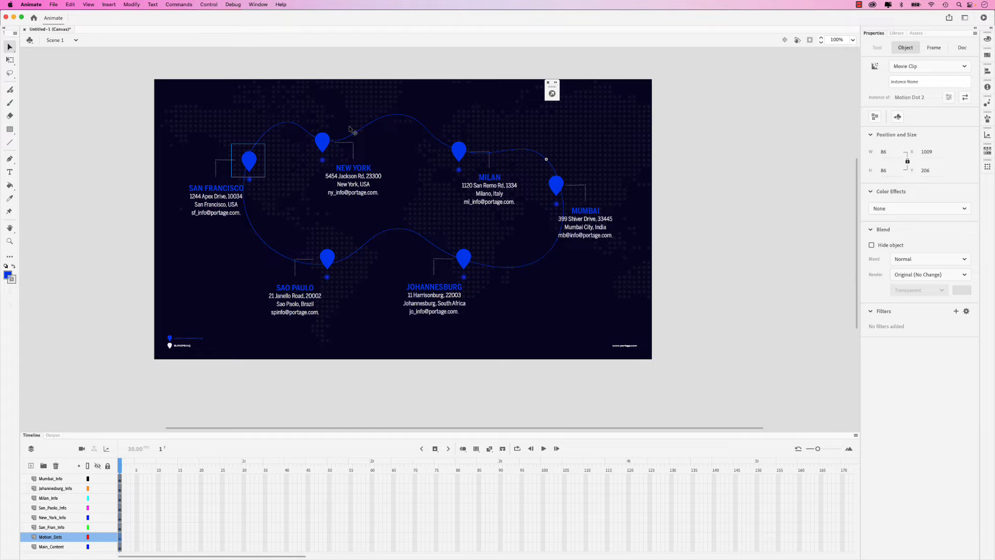
pyautogui.click(366, 129)
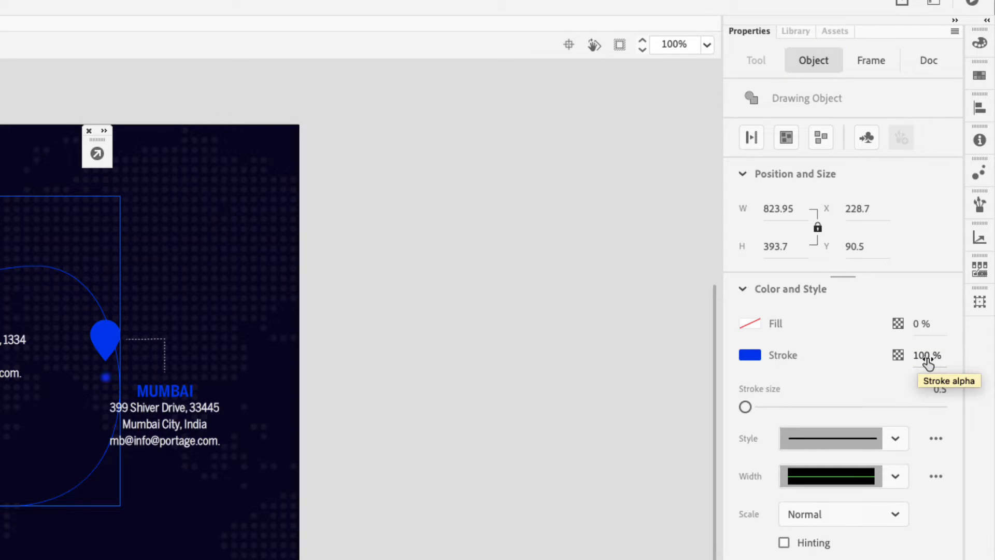
pyautogui.moveTo(927, 362)
pyautogui.mouseDown()
pyautogui.moveTo(912, 353)
pyautogui.moveTo(816, 359)
pyautogui.mouseUp()
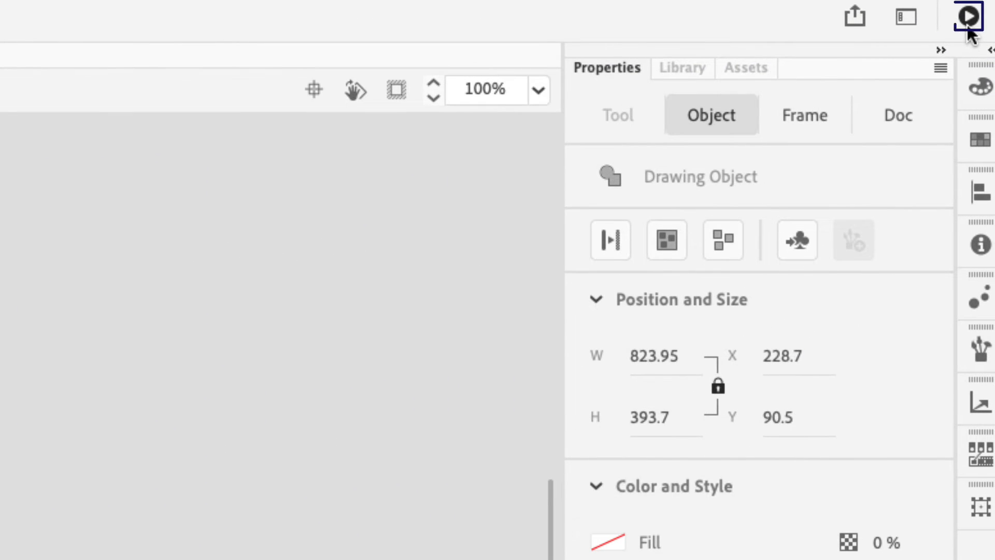
# - Test the animated map in the browser, then switch back to Animate and redisplay the timeline
pyautogui.click(968, 26)
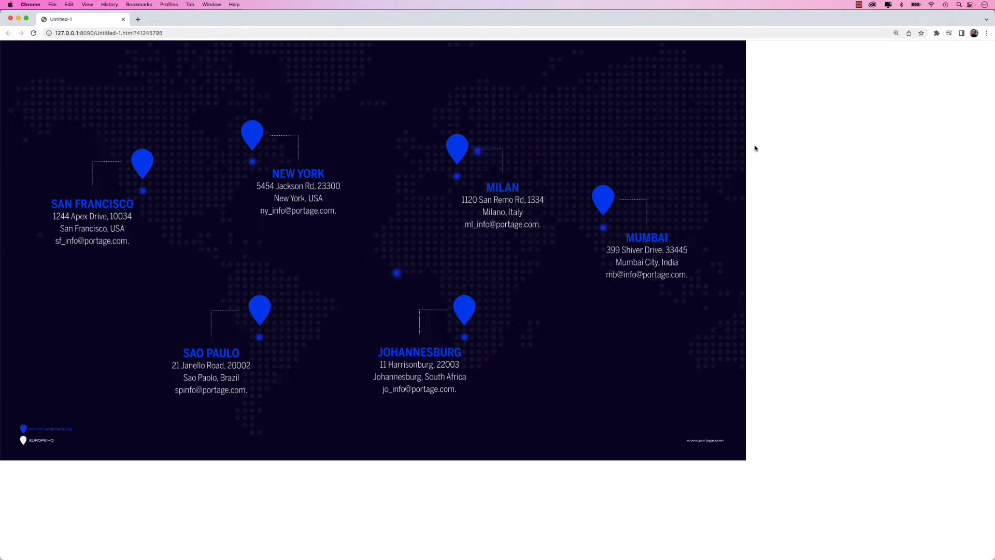
pyautogui.press('super+Tab')
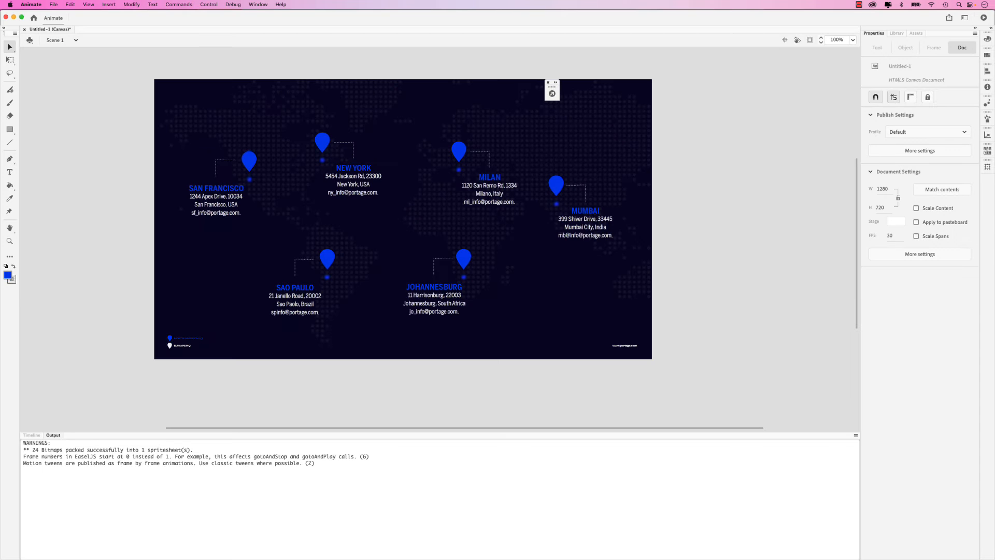
pyautogui.click(34, 436)
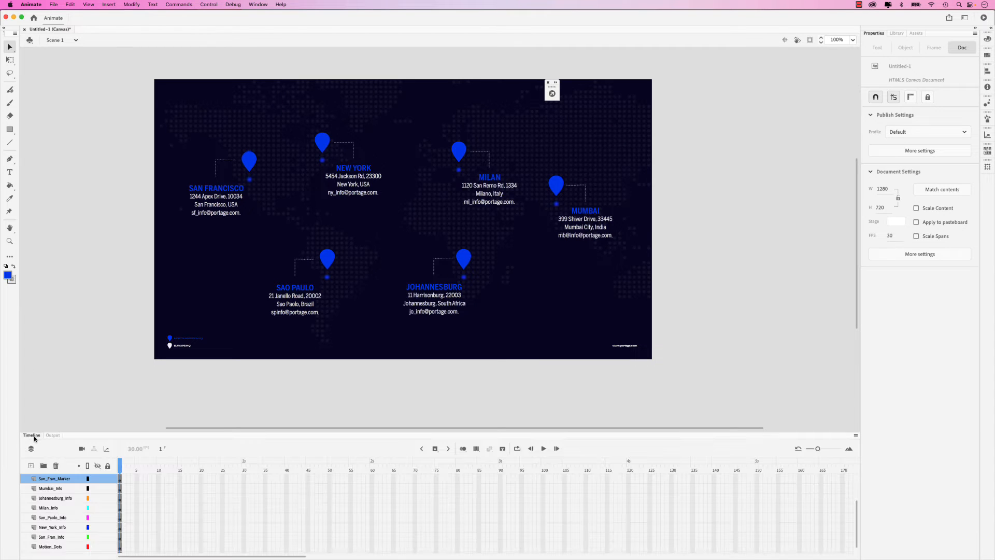
# - Convert the San Francisco address group into a Movie Clip symbol named San Fran Info
pyautogui.click(252, 159)
pyautogui.click(219, 214)
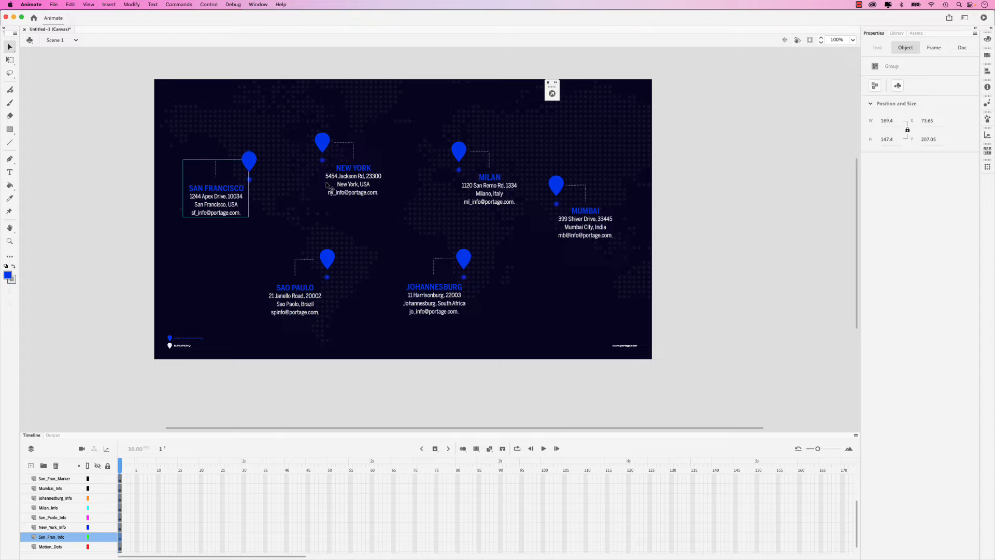
pyautogui.rightClick(229, 202)
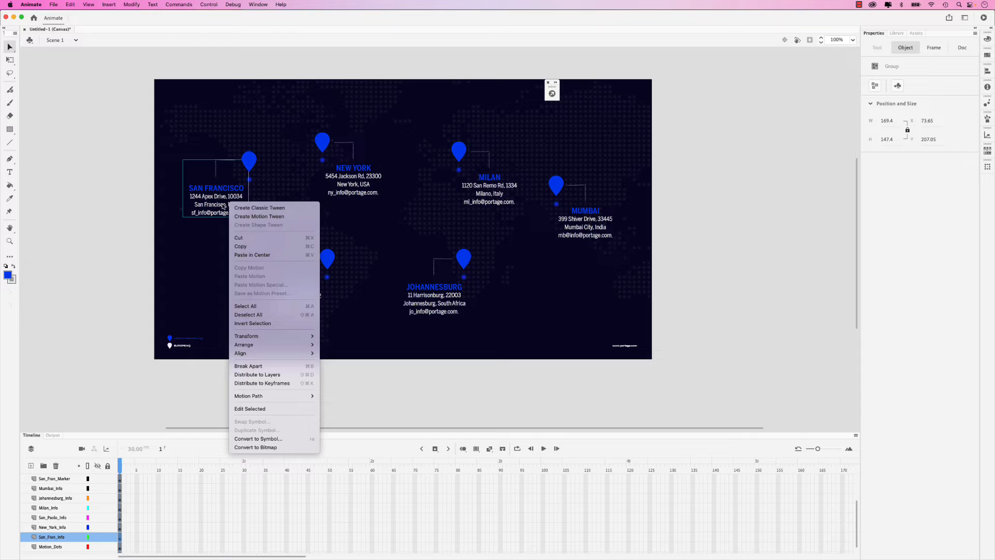
pyautogui.click(292, 439)
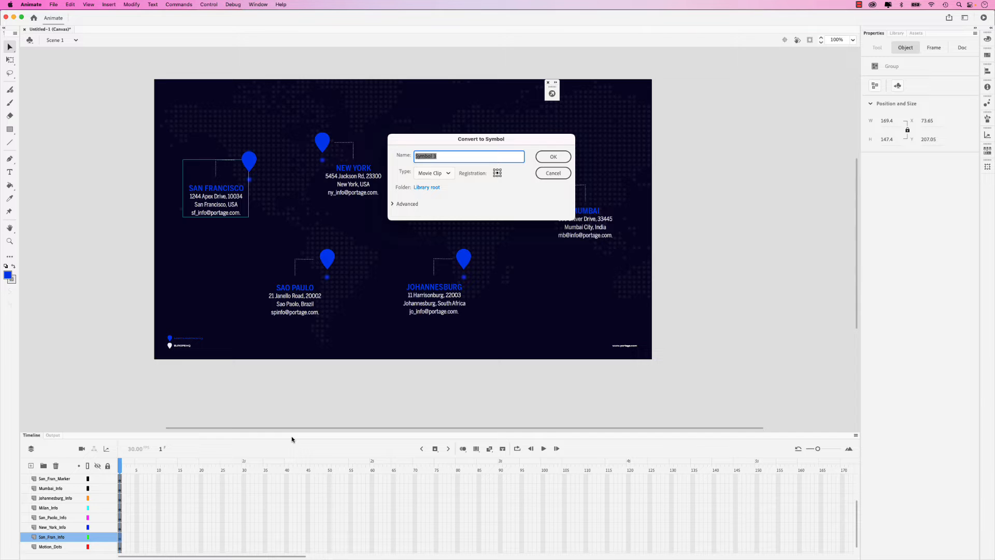
pyautogui.write('San Fran Info')
pyautogui.click(559, 162)
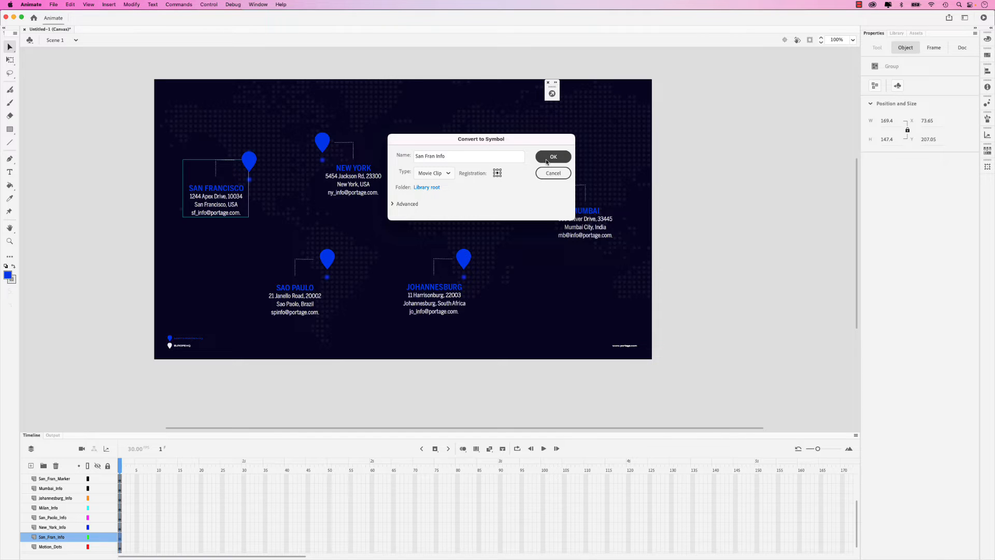
pyautogui.click(553, 157)
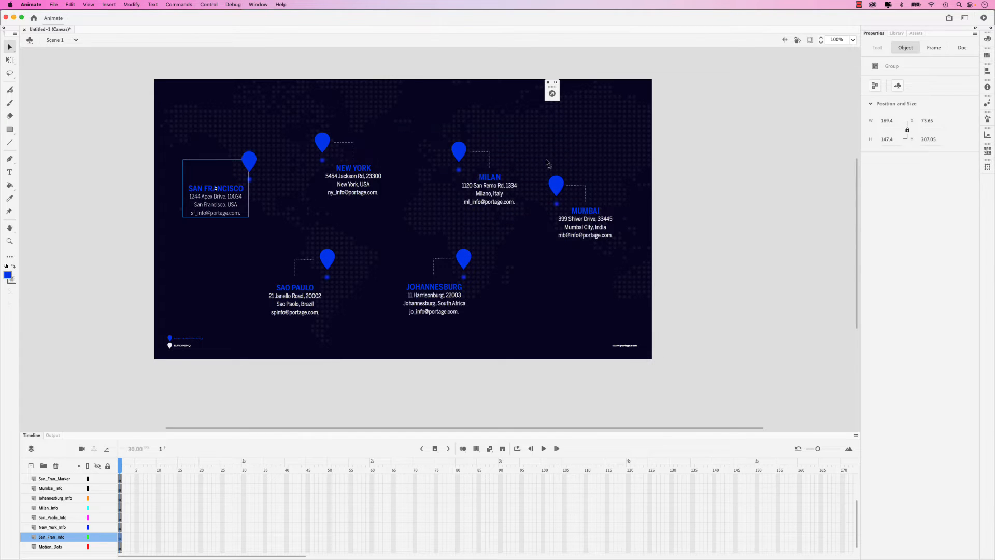
# - Open the San Fran Info symbol for editing and create a classic tween on its content
pyautogui.doubleClick(233, 195)
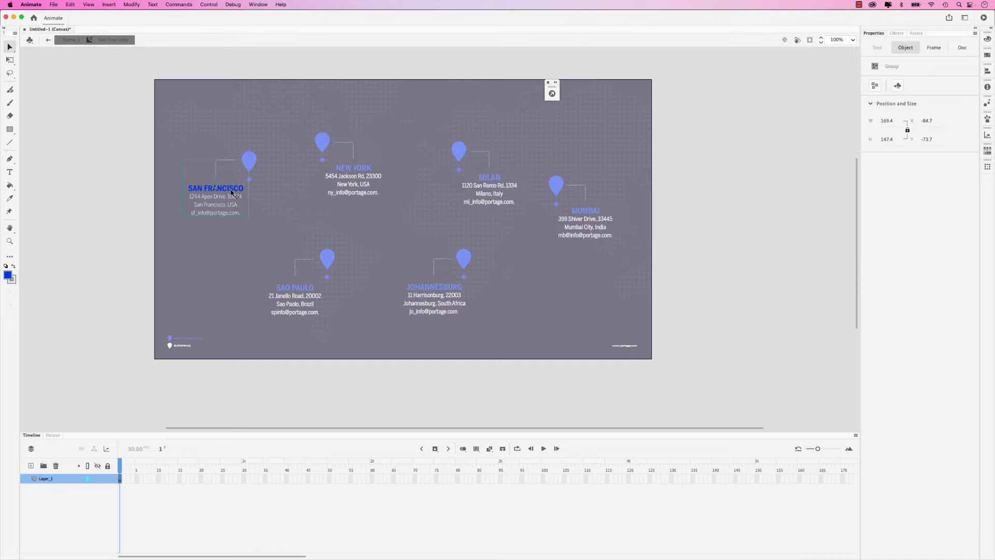
pyautogui.rightClick(233, 192)
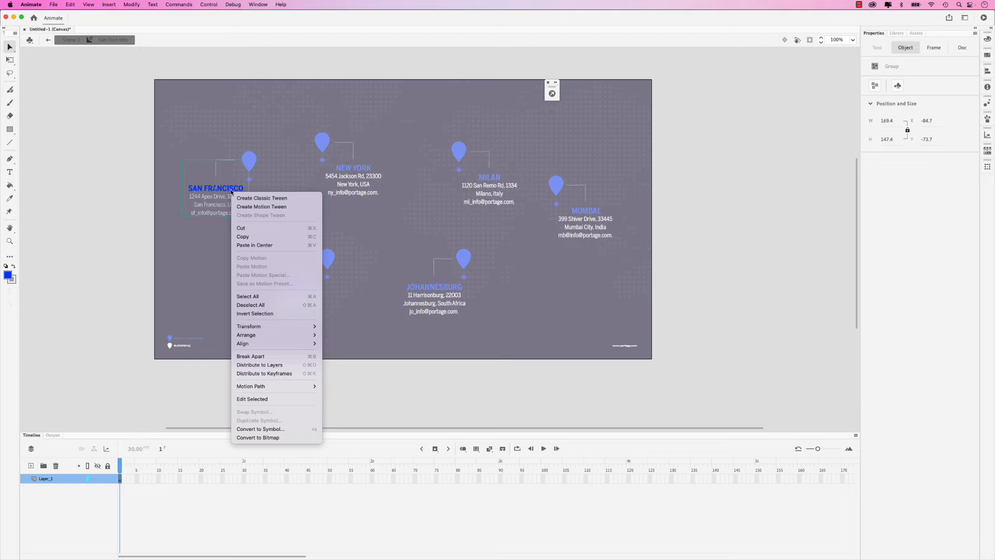
pyautogui.click(276, 198)
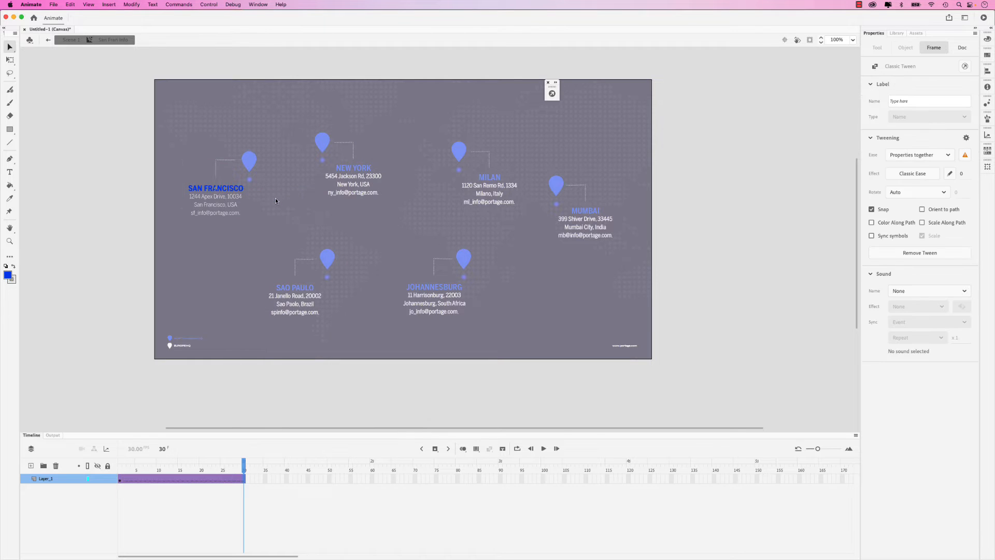
pyautogui.click(286, 227)
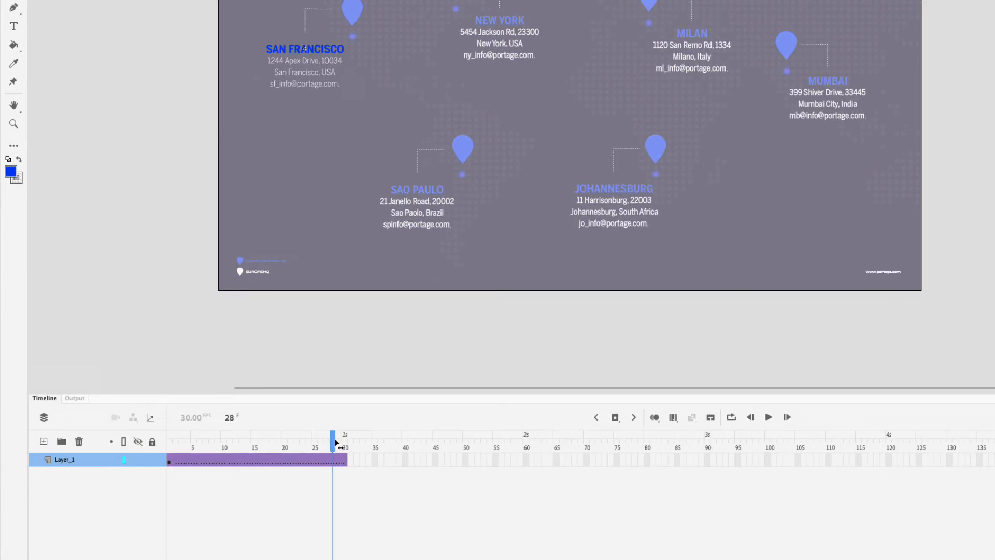
# - Insert keyframes at frames 15 and 30 of the San Fran Info tween
pyautogui.moveTo(244, 460); pyautogui.dragTo(182, 466)
pyautogui.moveTo(318, 422); pyautogui.dragTo(311, 422)
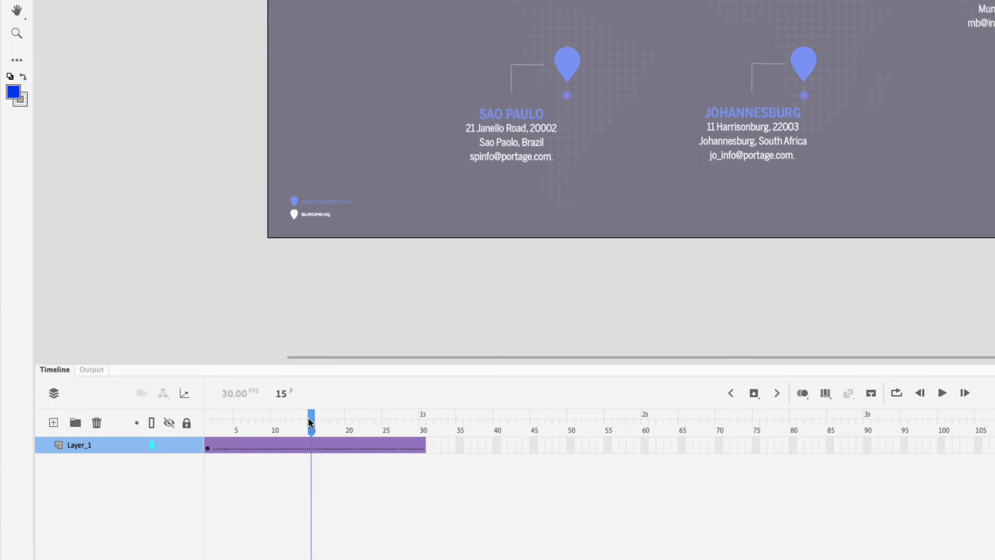
pyautogui.press('F6')
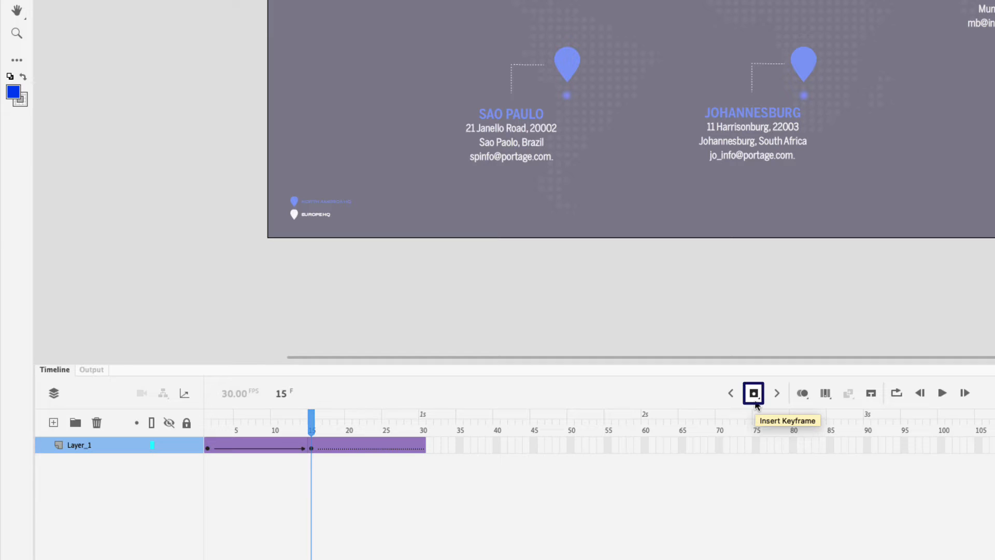
pyautogui.moveTo(312, 431); pyautogui.dragTo(422, 432)
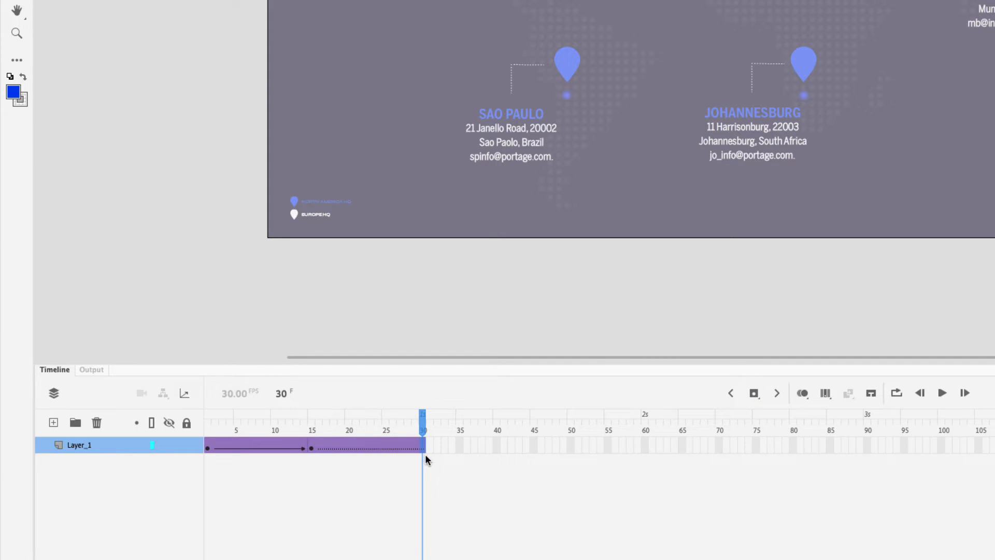
pyautogui.press('F6')
# - At frame 1, use Transform to scale the San Francisco info down proportionally until it disappears
pyautogui.moveTo(423, 430); pyautogui.dragTo(212, 434)
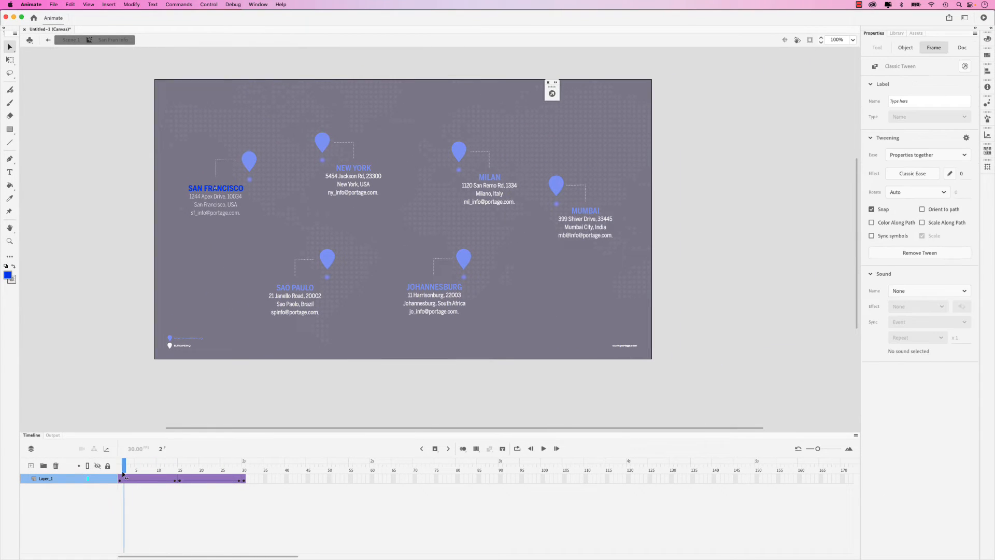
pyautogui.moveTo(123, 473); pyautogui.dragTo(120, 474)
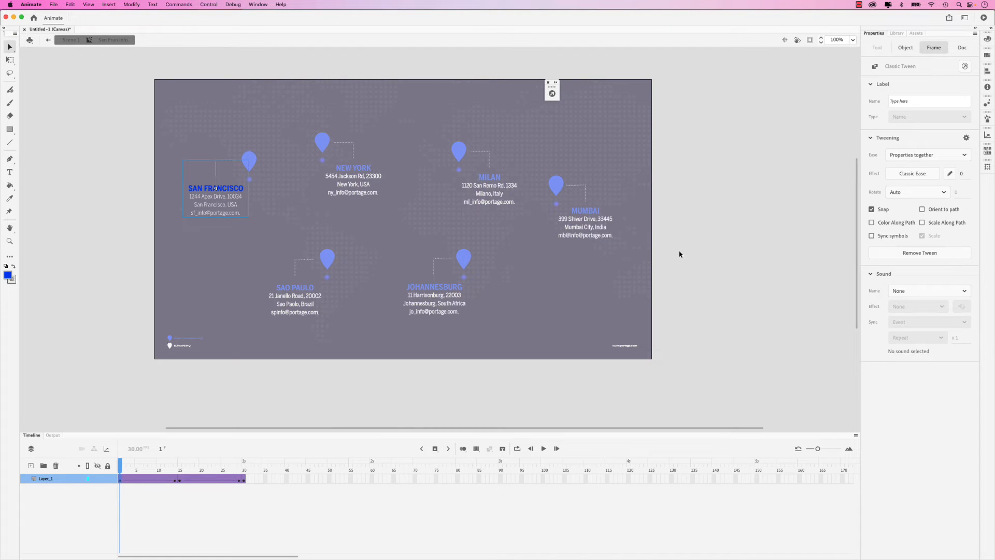
pyautogui.click(259, 5)
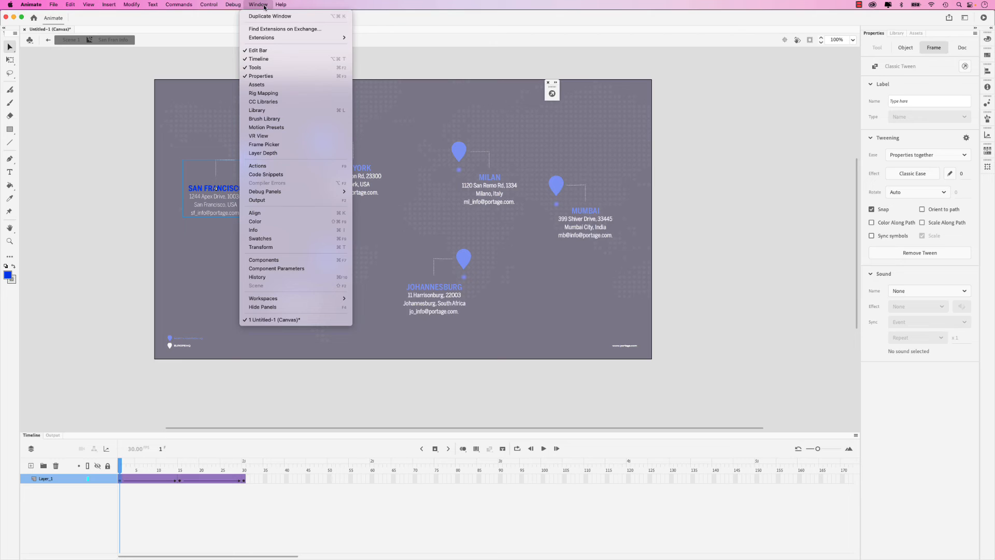
pyautogui.click(292, 248)
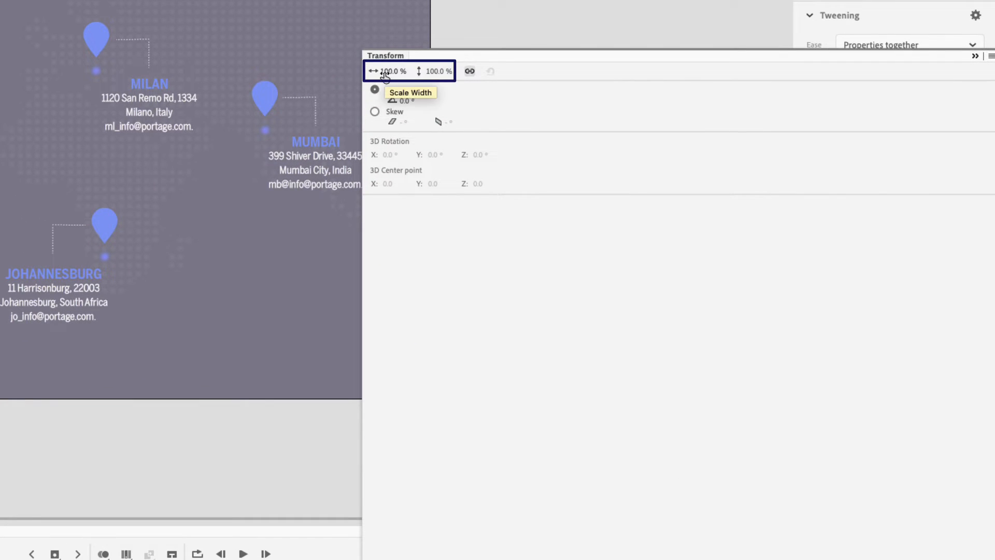
pyautogui.click(392, 73)
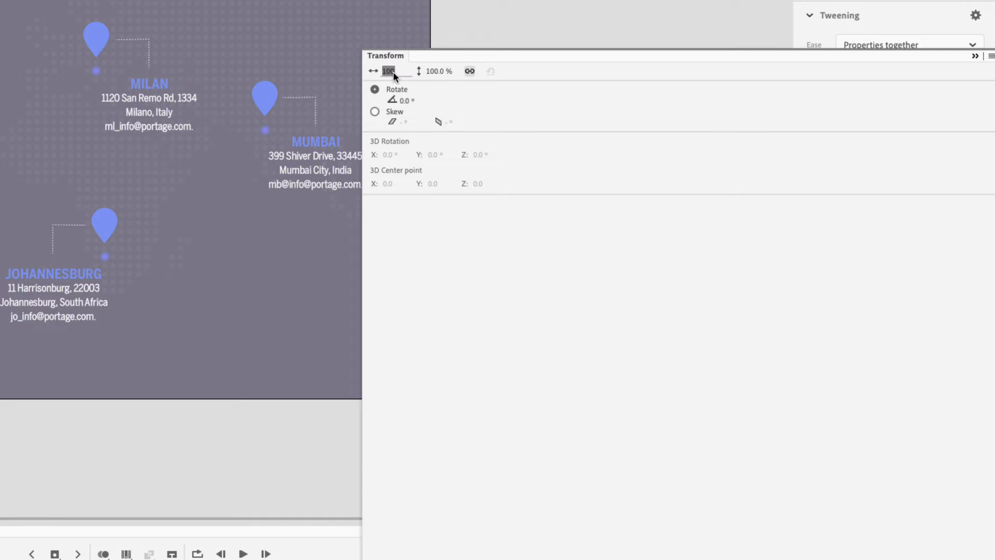
pyautogui.press('Return')
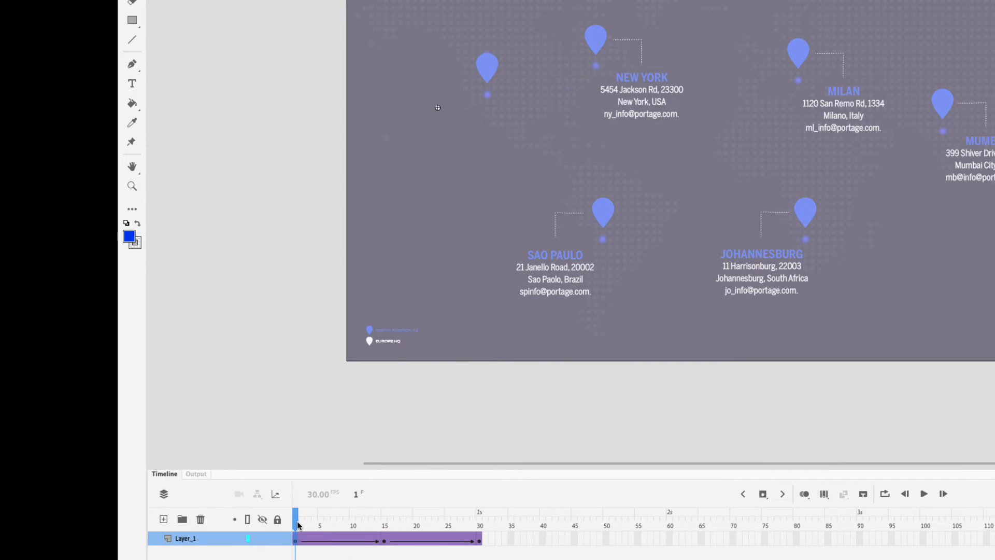
# - At frame 30, scale the San Francisco info down proportionally to 0% with Transform
pyautogui.moveTo(298, 524); pyautogui.dragTo(479, 529)
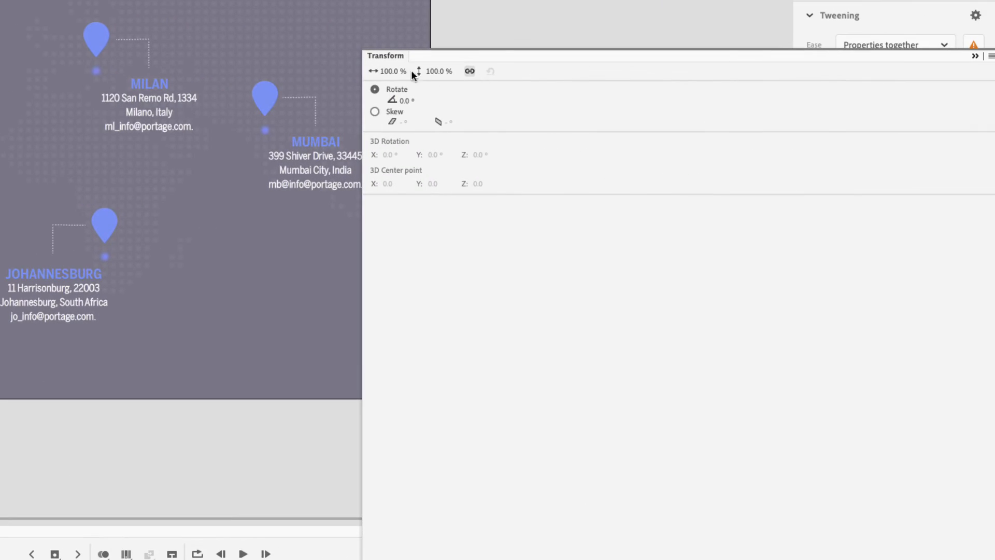
pyautogui.click(393, 73)
pyautogui.write('0')
pyautogui.press('Tab')
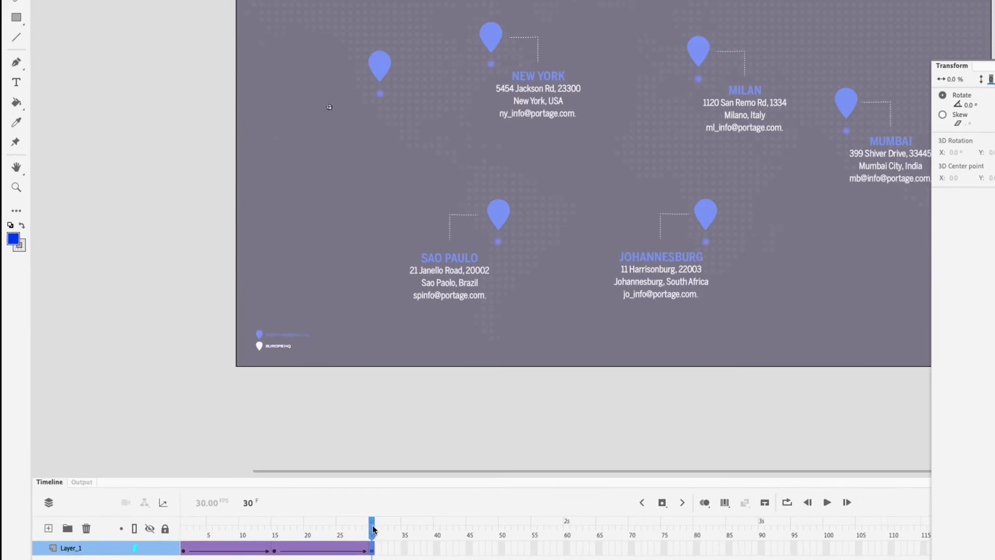
# - Play the San Fran Info timeline from frame 1 to preview the scaling animation
pyautogui.moveTo(373, 526); pyautogui.dragTo(284, 523)
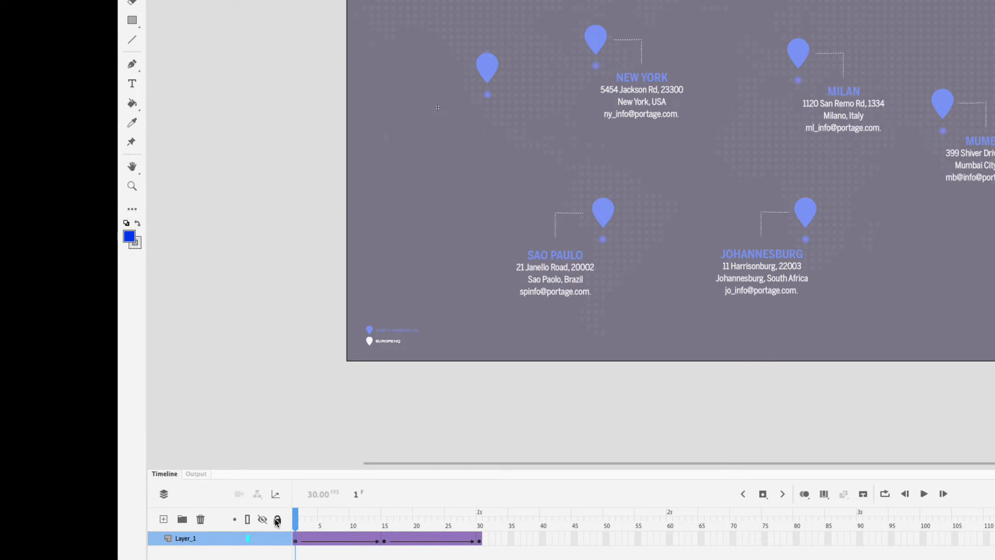
pyautogui.press('Return')
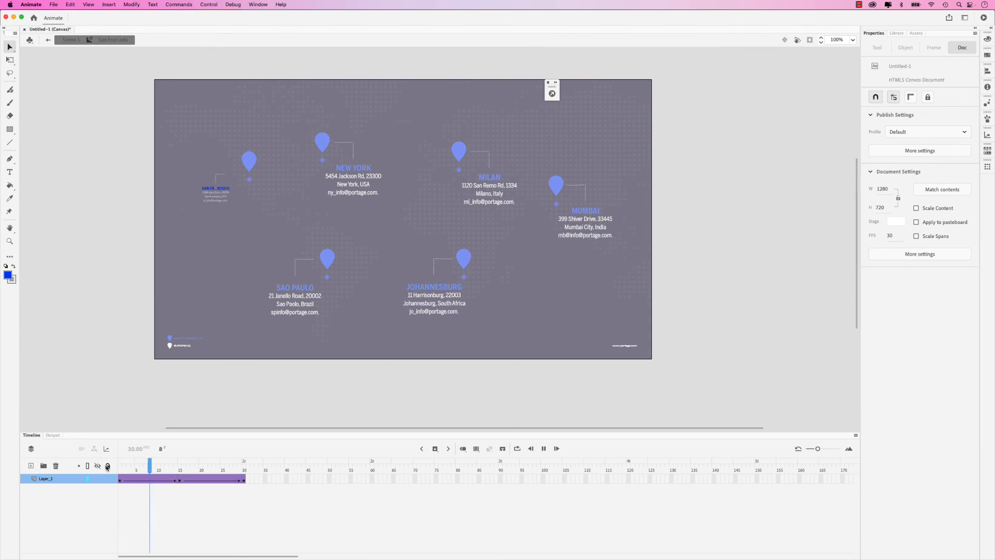
pyautogui.press('Return')
pyautogui.press('Return')
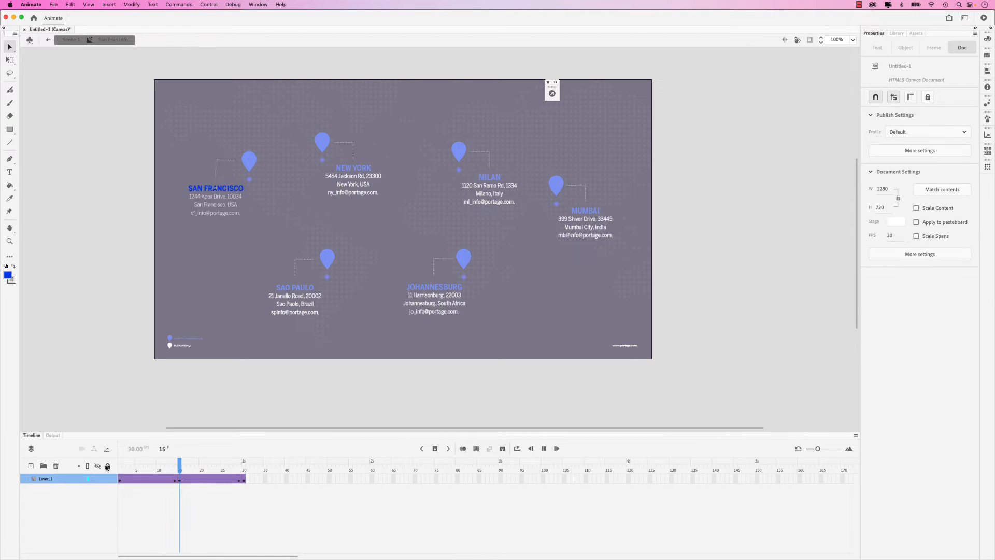
# - Apply the Quint Ease In Out effect to all tweens on Layer_1 and play the animation back
pyautogui.click(56, 479)
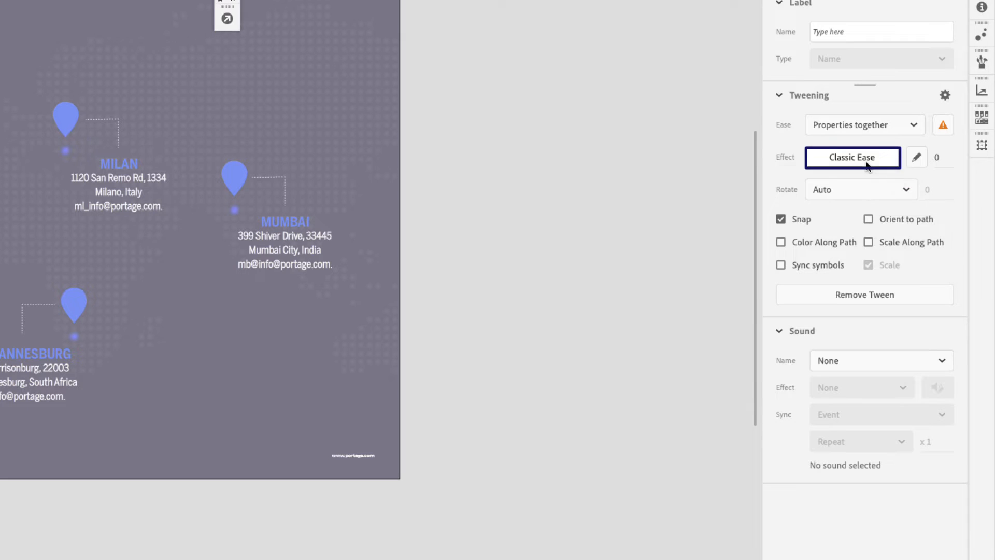
pyautogui.click(866, 162)
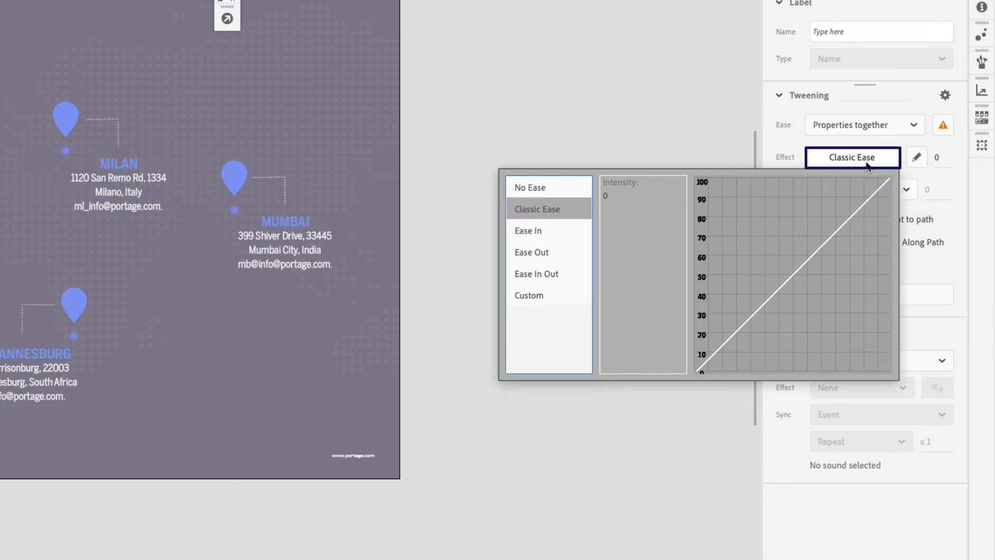
pyautogui.click(546, 278)
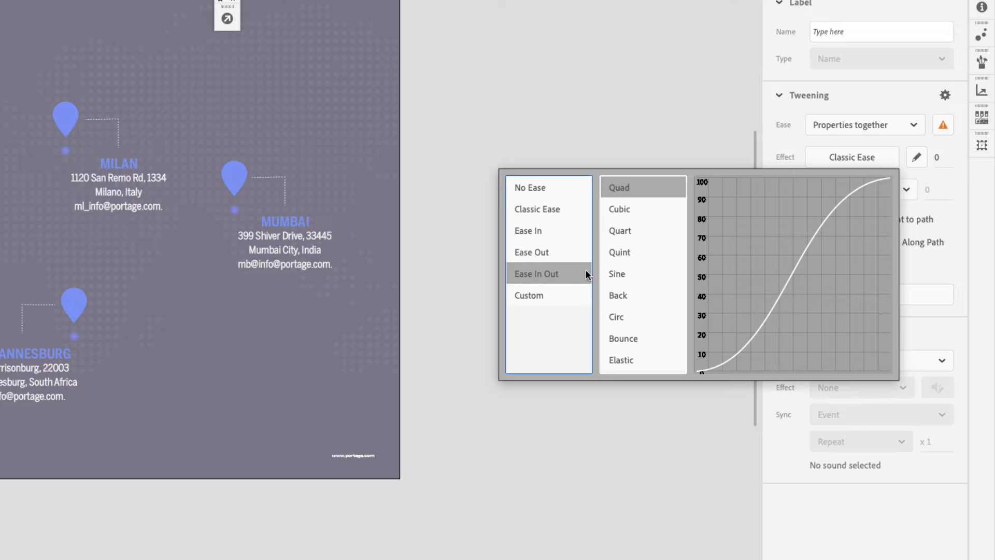
pyautogui.doubleClick(620, 252)
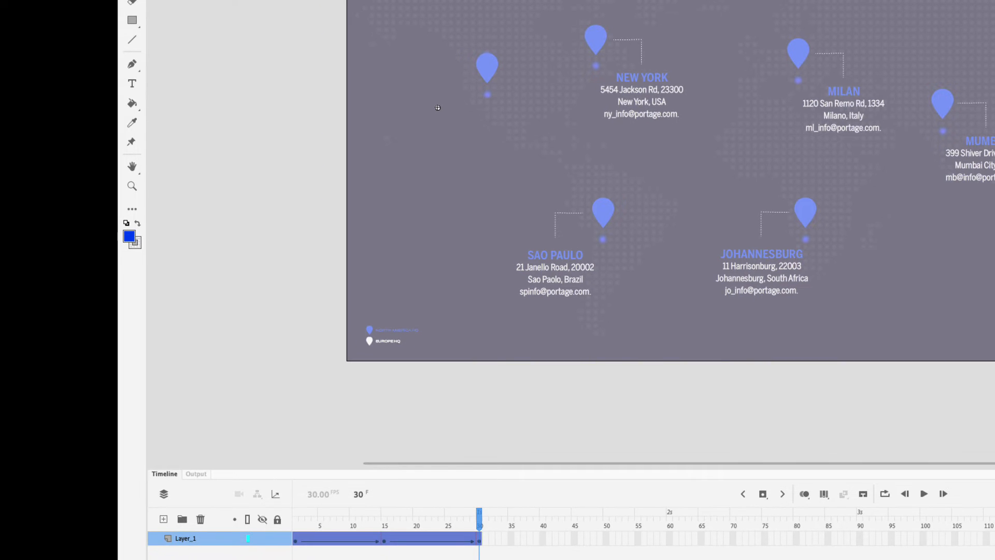
pyautogui.press('Return')
pyautogui.press('Return')
pyautogui.press('Return')
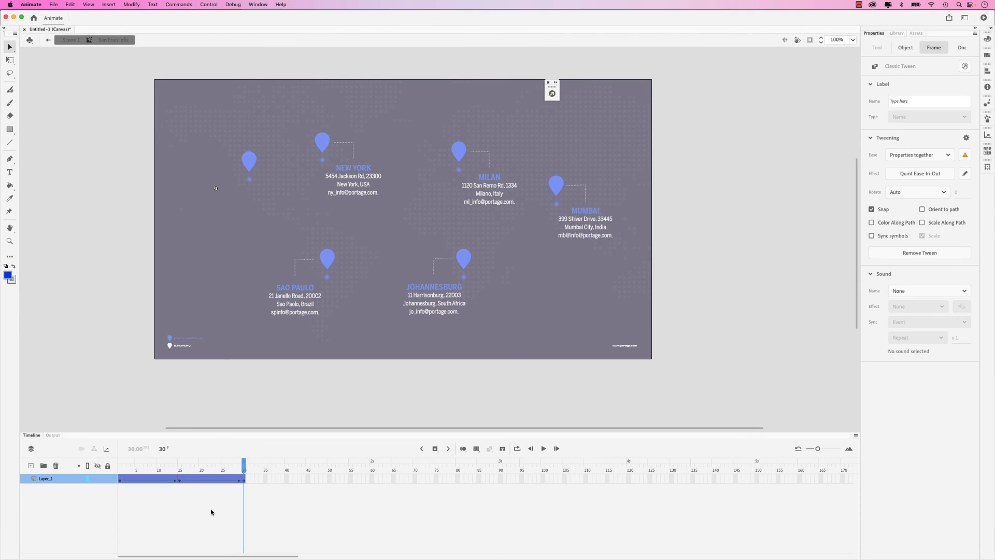
# - Add a new layer above Layer_1 and name it Actions
pyautogui.click(31, 466)
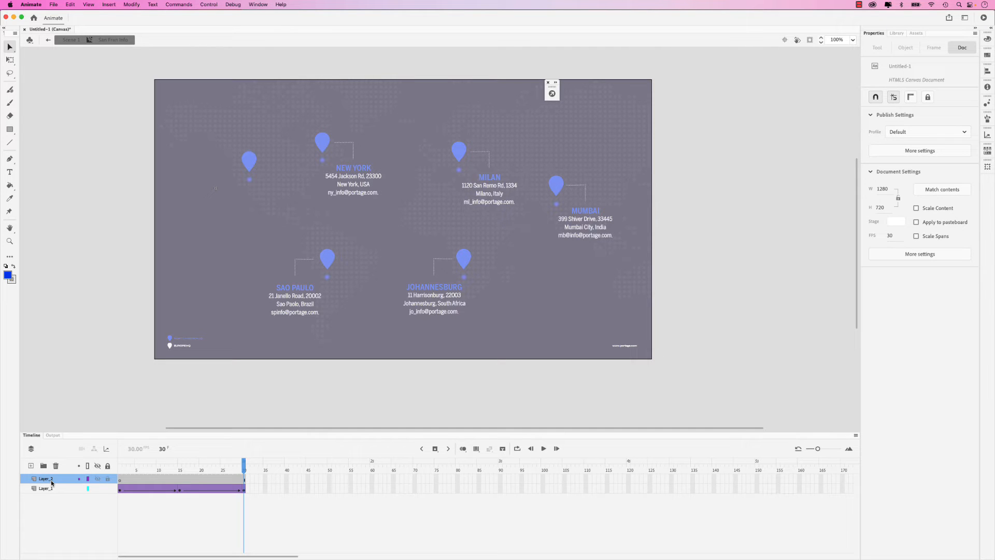
pyautogui.doubleClick(51, 483)
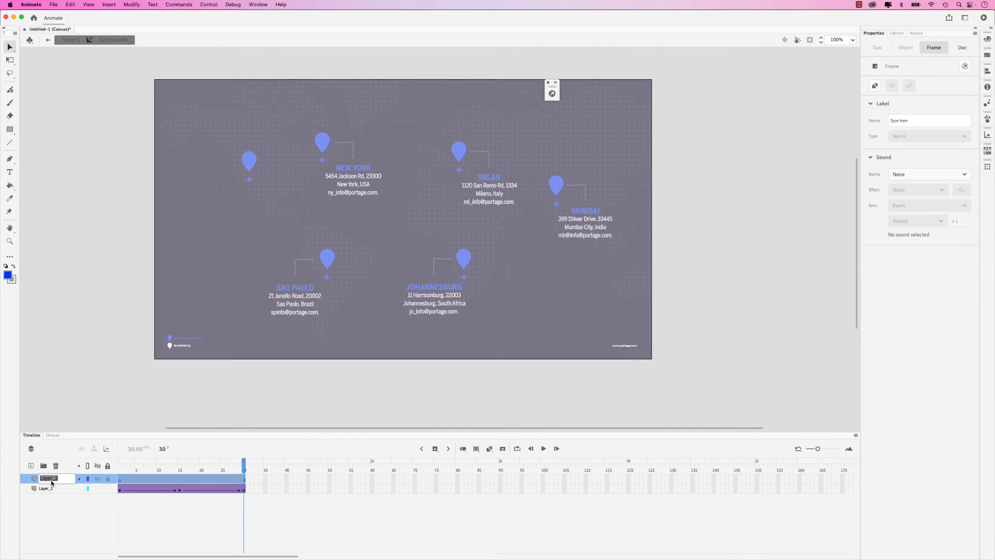
pyautogui.write('Actions')
pyautogui.press('Return')
# - Use the Actions wizard to add a Stop action for this timeline at frame 1 of the Actions layer, triggered with this frame
pyautogui.moveTo(244, 469); pyautogui.dragTo(119, 468)
pyautogui.click(121, 481)
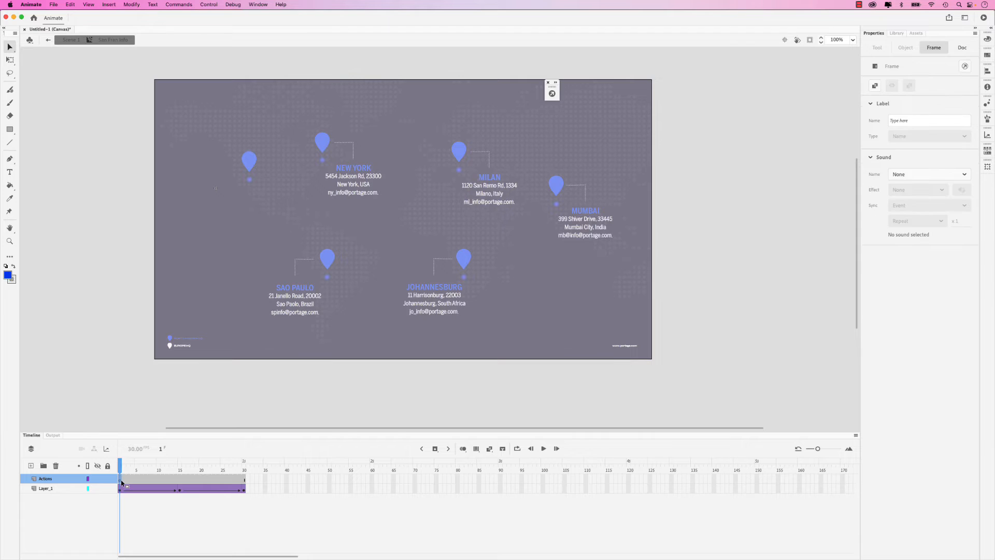
pyautogui.click(255, 4)
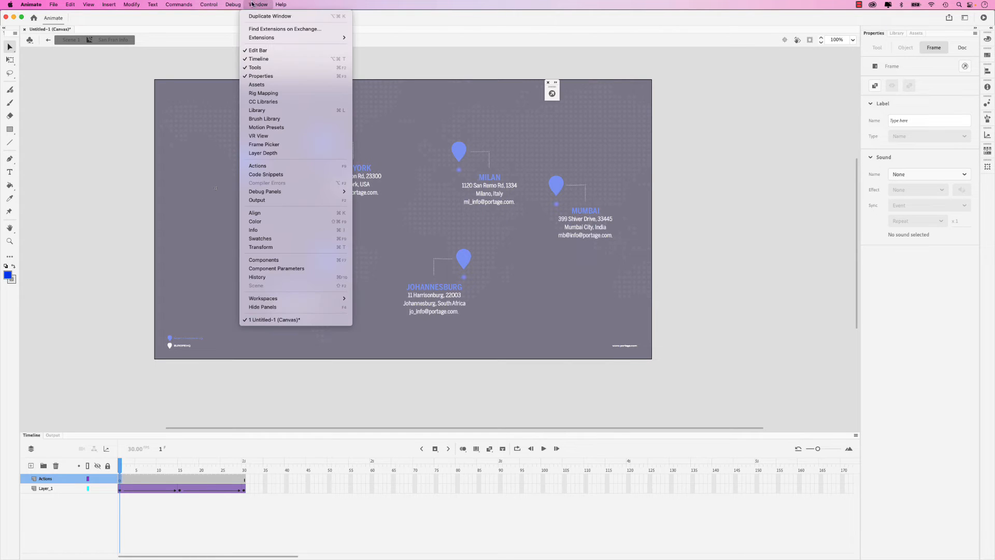
pyautogui.click(258, 166)
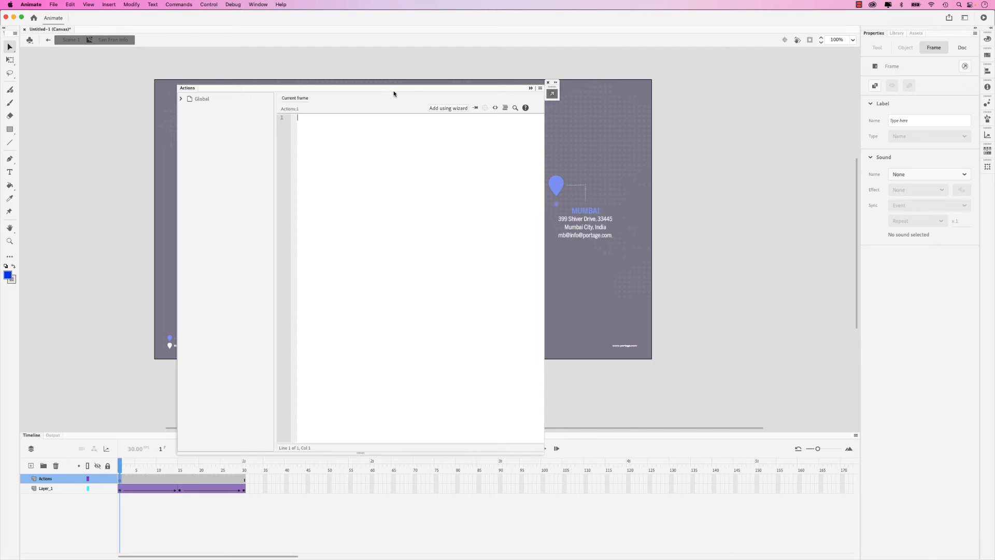
pyautogui.moveTo(394, 92); pyautogui.dragTo(644, 87)
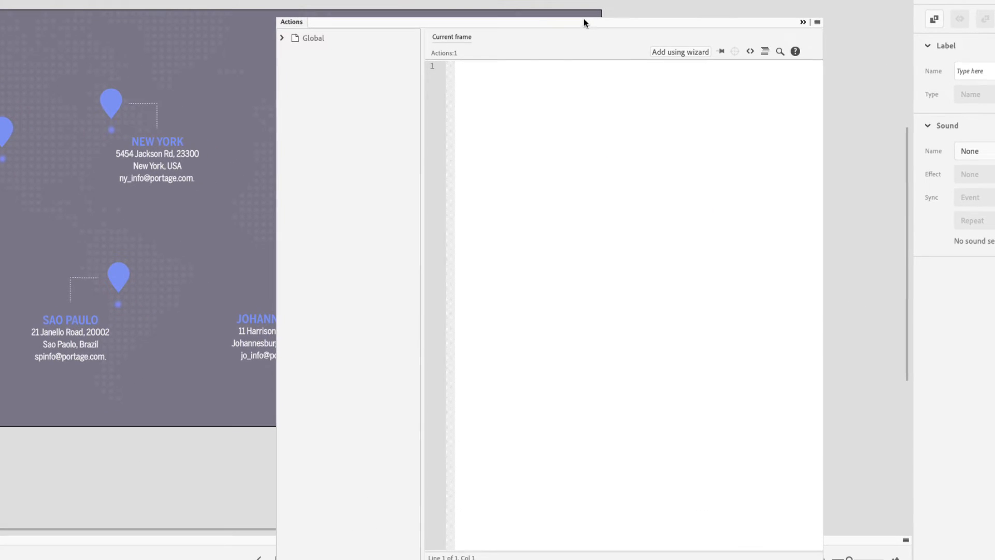
pyautogui.click(684, 54)
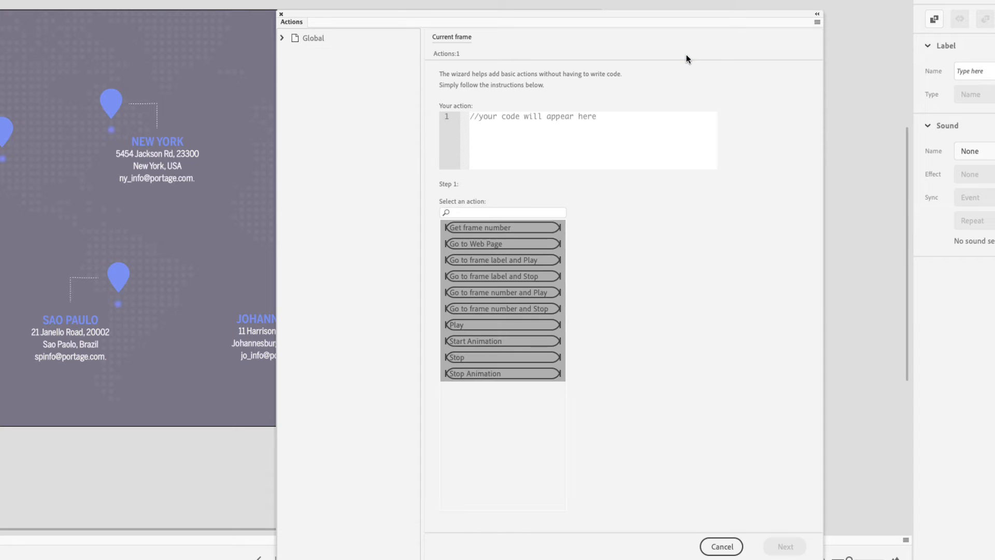
pyautogui.click(468, 357)
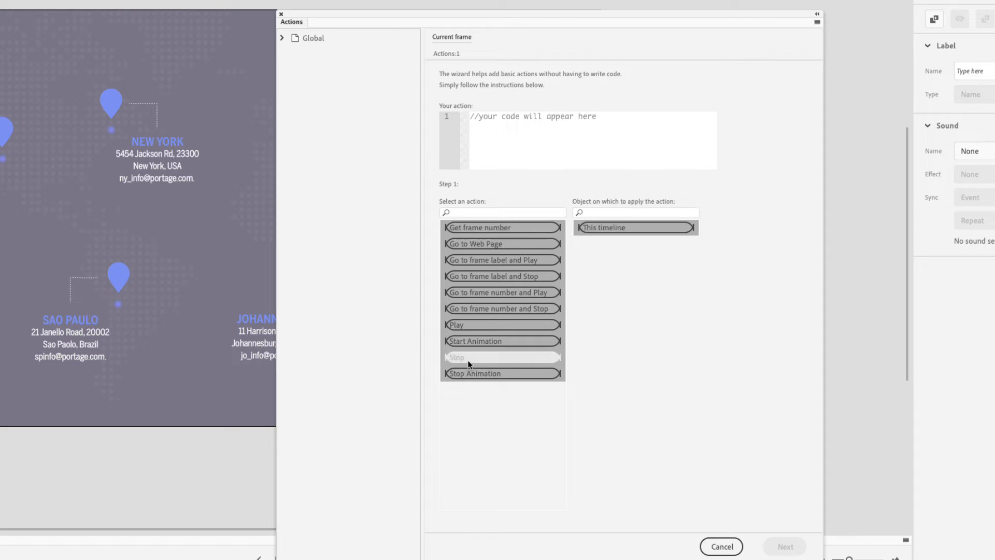
pyautogui.click(608, 229)
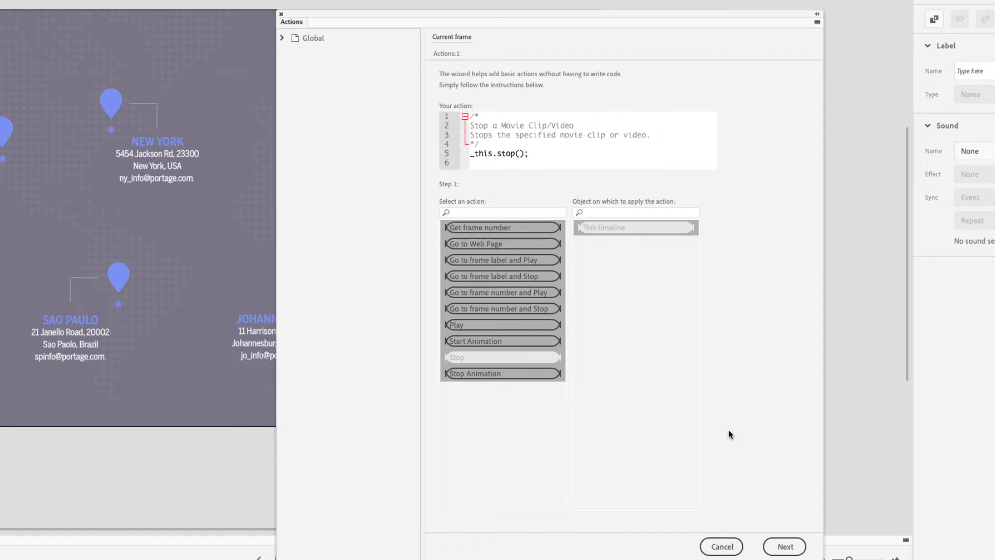
pyautogui.click(786, 547)
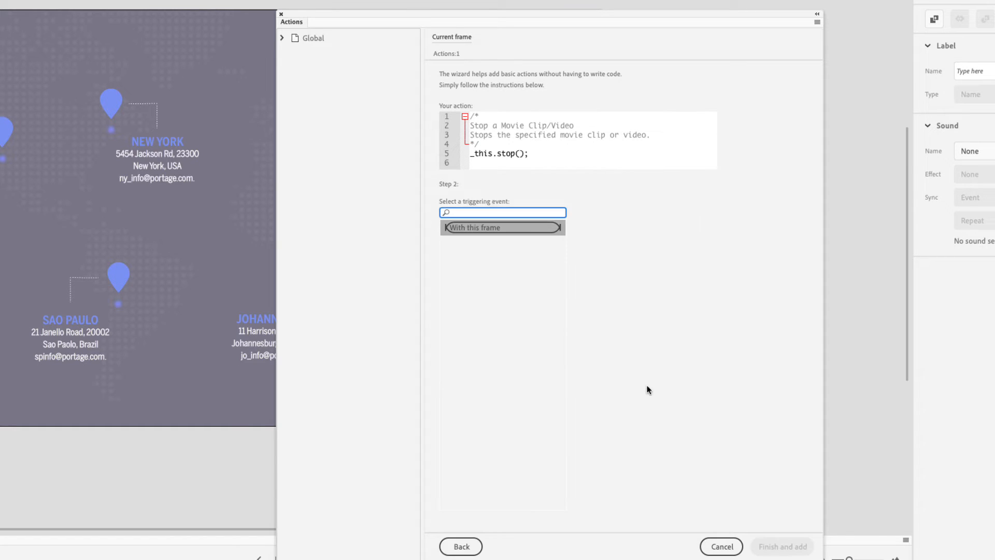
pyautogui.click(472, 230)
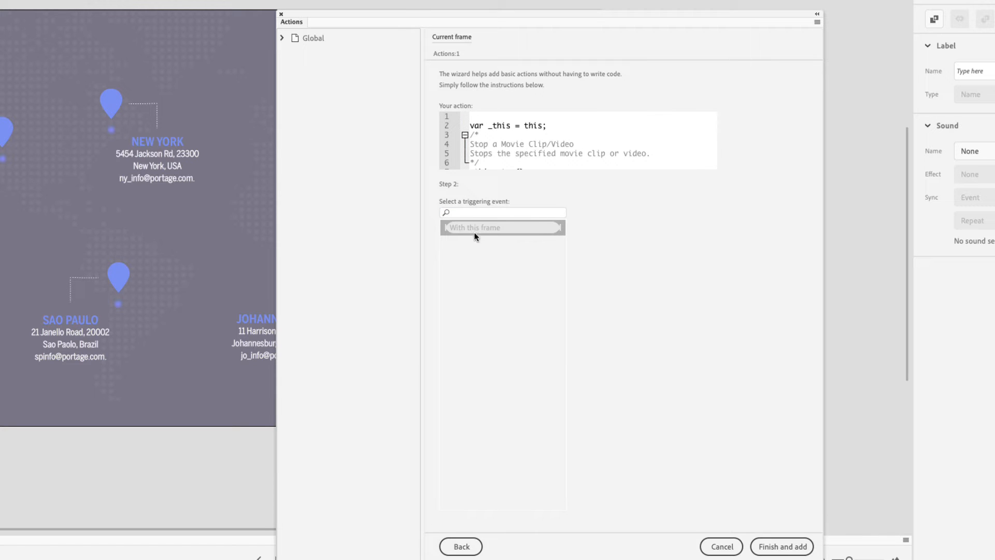
pyautogui.click(783, 546)
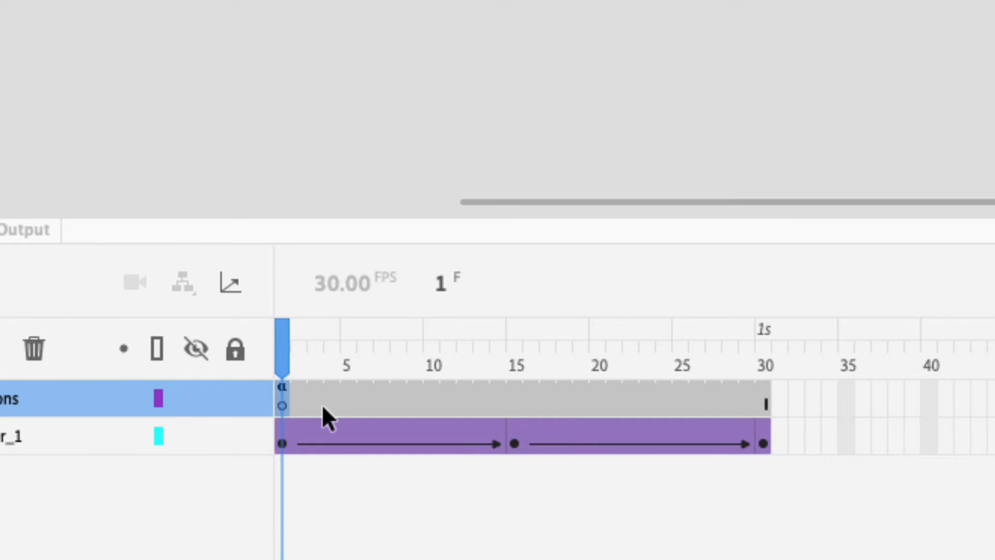
# - Insert a blank keyframe at frame 15 of the Actions layer
pyautogui.moveTo(319, 405); pyautogui.dragTo(285, 393)
pyautogui.click(282, 350)
pyautogui.moveTo(283, 353); pyautogui.dragTo(516, 345)
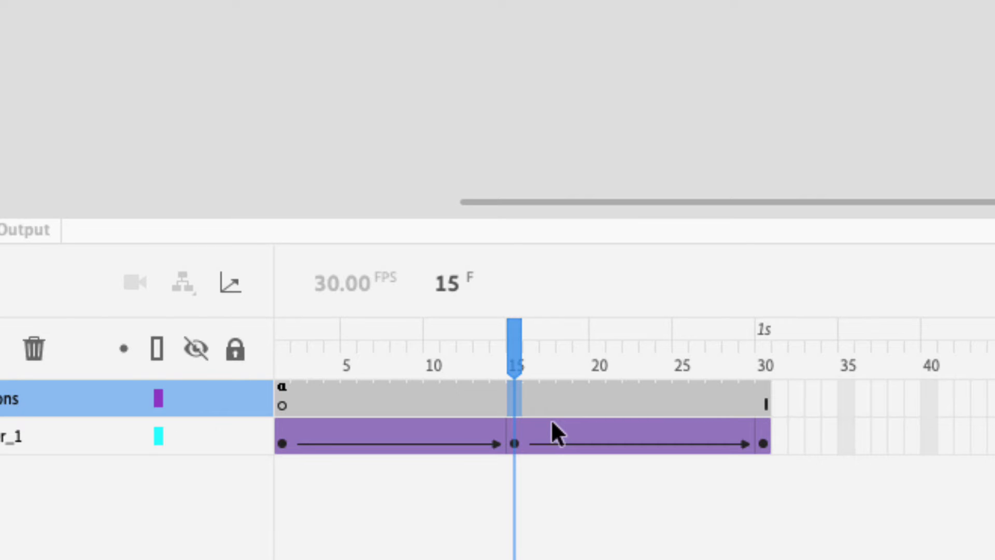
pyautogui.press('F7')
# - Use the Actions wizard to add a Stop action for this timeline at frame 15, triggered with this frame
pyautogui.press('F9')
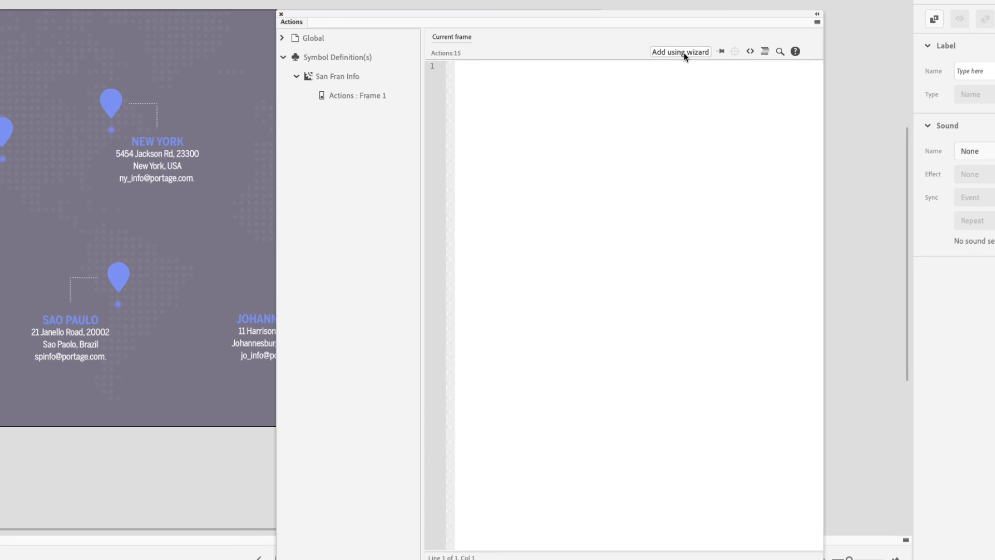
pyautogui.click(680, 52)
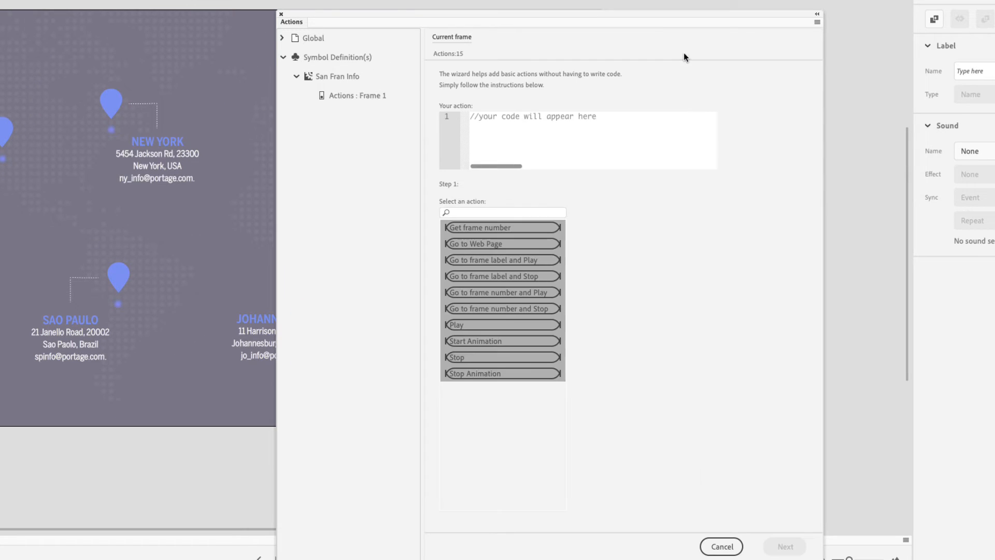
pyautogui.click(469, 357)
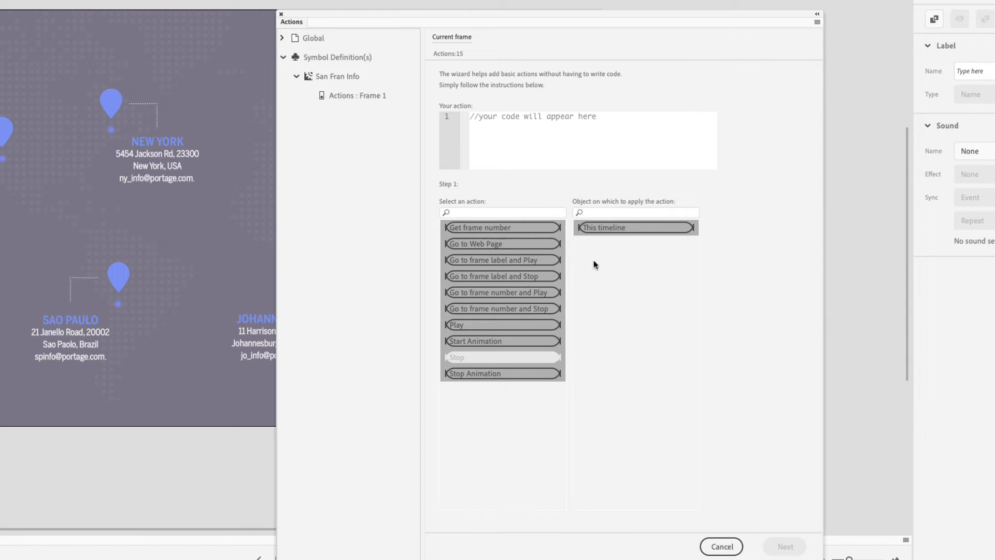
pyautogui.click(628, 229)
pyautogui.click(797, 548)
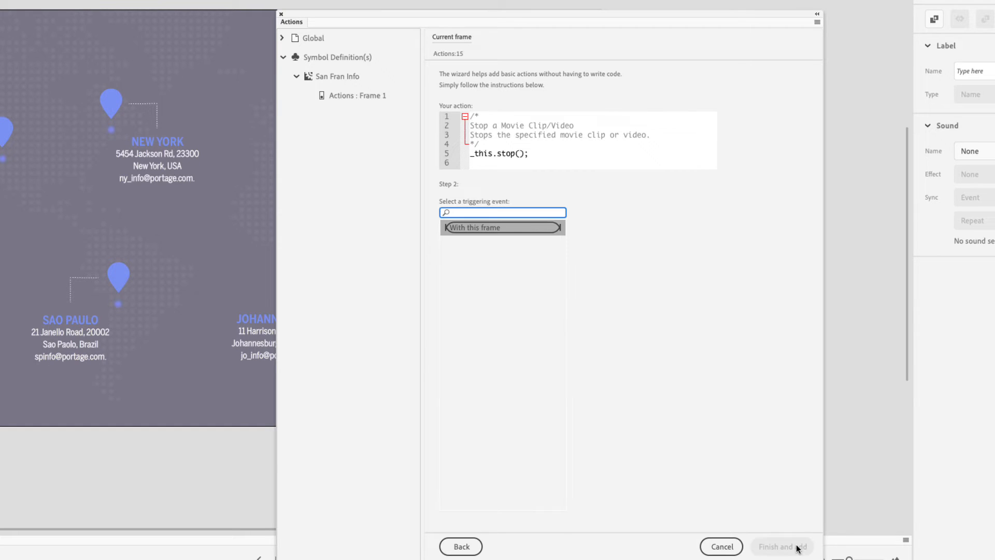
pyautogui.click(476, 230)
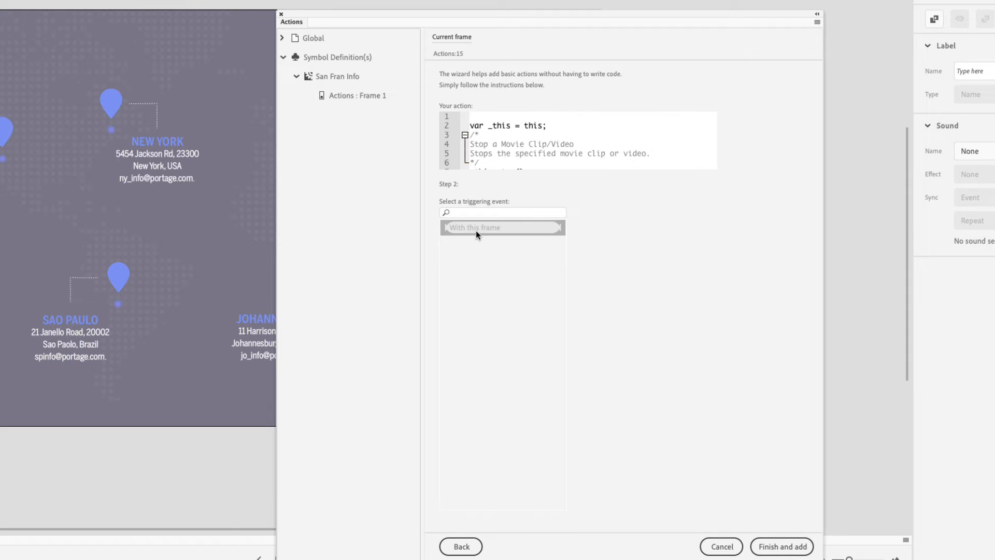
pyautogui.click(774, 542)
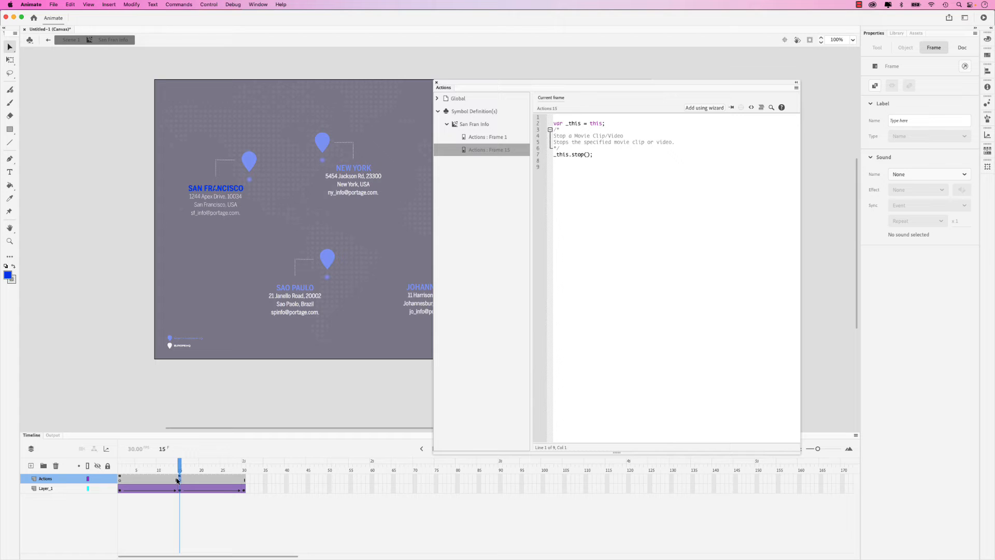
# - Return to the main scene and convert the San Francisco map marker into a Button symbol named Trigger 1
pyautogui.click(49, 41)
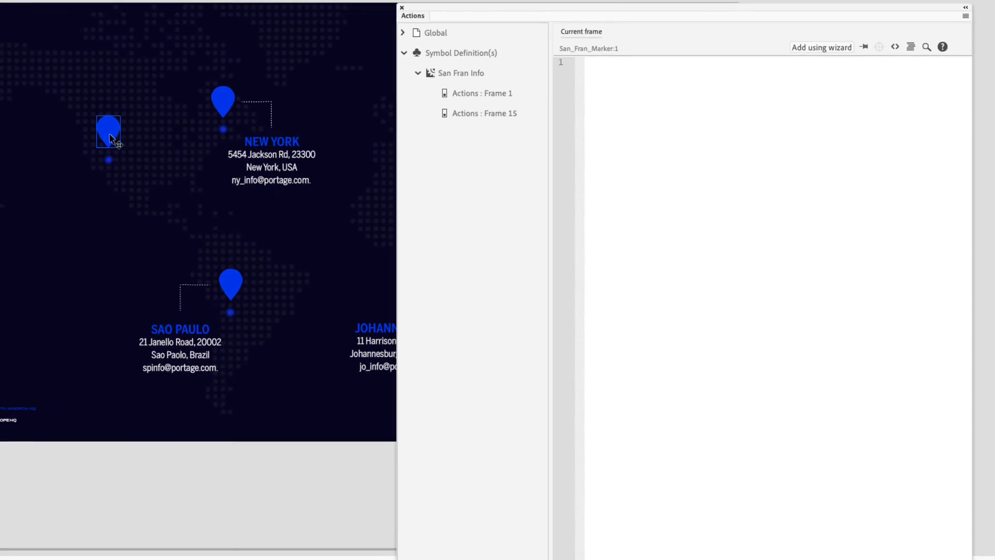
pyautogui.rightClick(249, 162)
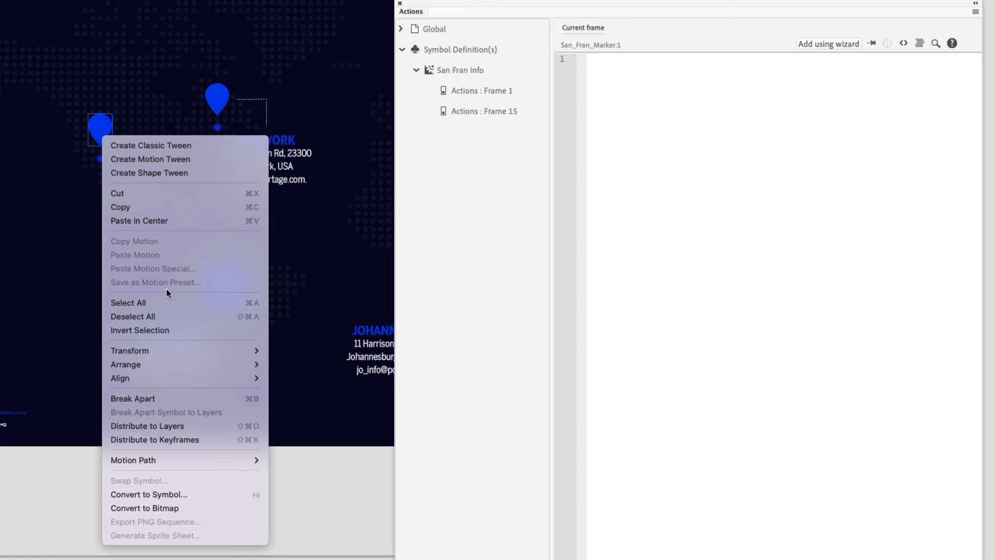
pyautogui.click(174, 494)
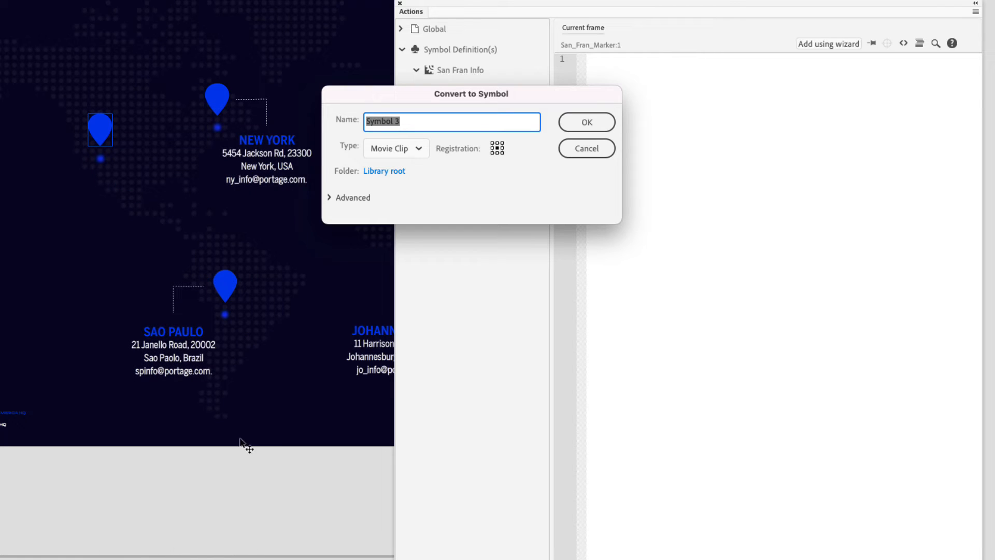
pyautogui.write('Trigger 1')
pyautogui.click(402, 154)
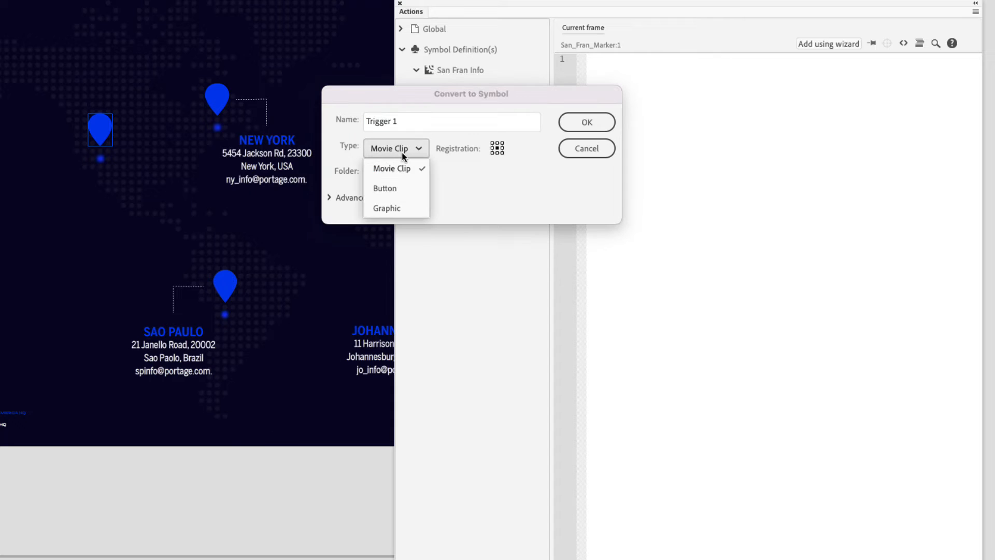
pyautogui.click(398, 185)
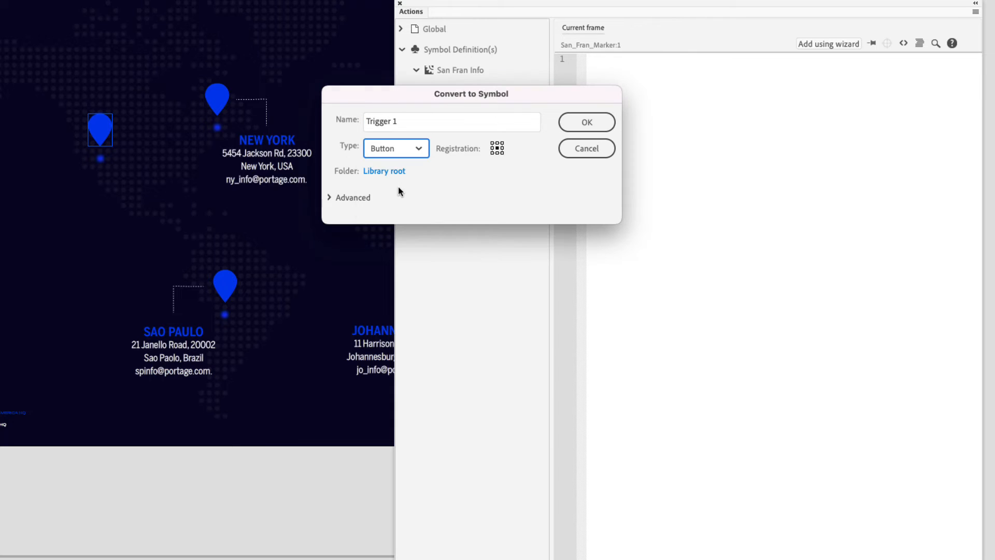
pyautogui.click(587, 125)
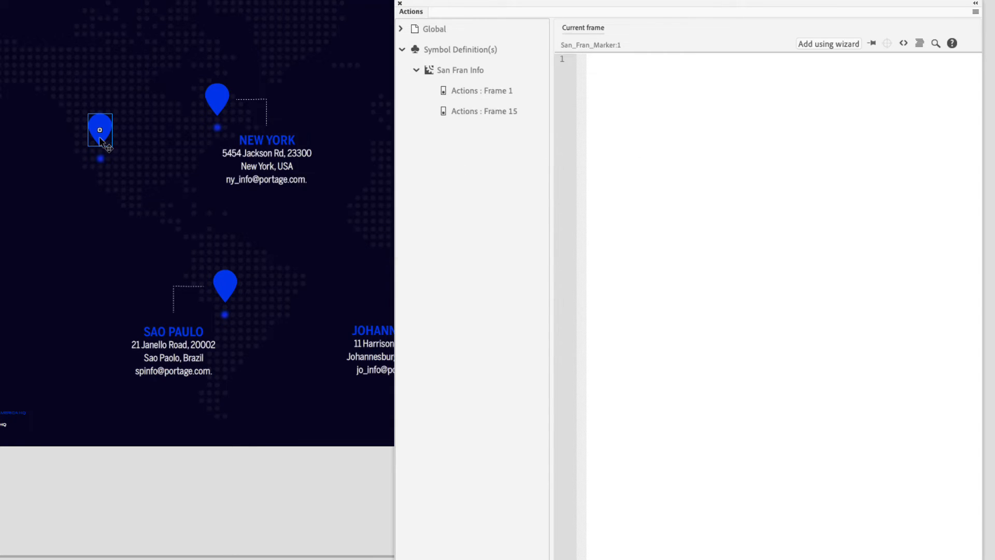
# - Inside the Trigger 1 button, insert a keyframe in the Over state, colour its marker white, and preview the Up and Over states
pyautogui.doubleClick(100, 136)
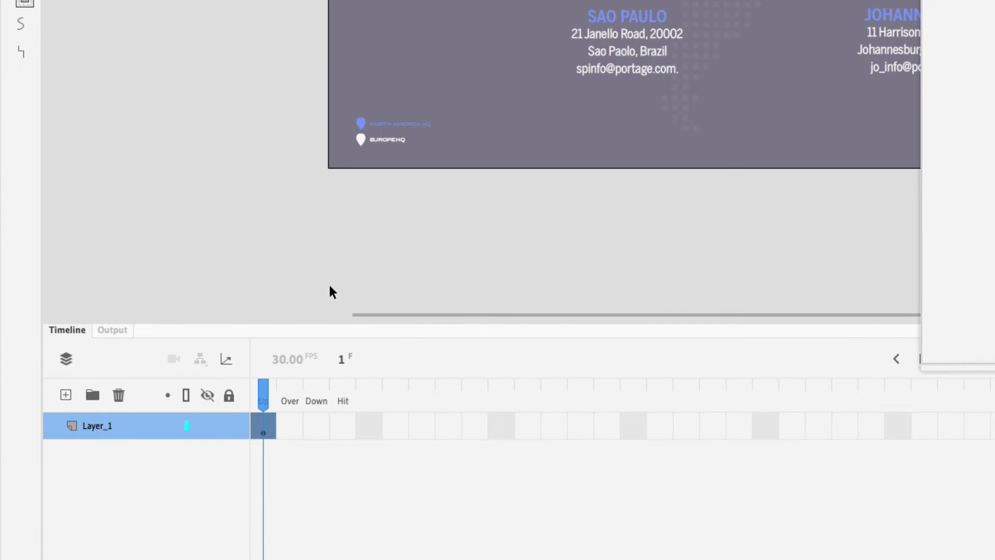
pyautogui.click(291, 426)
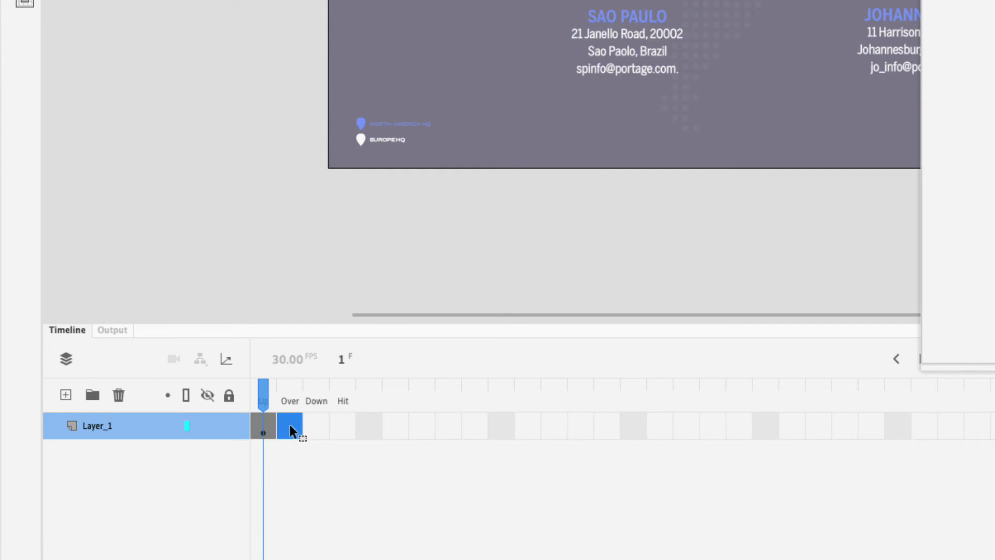
pyautogui.press('F6')
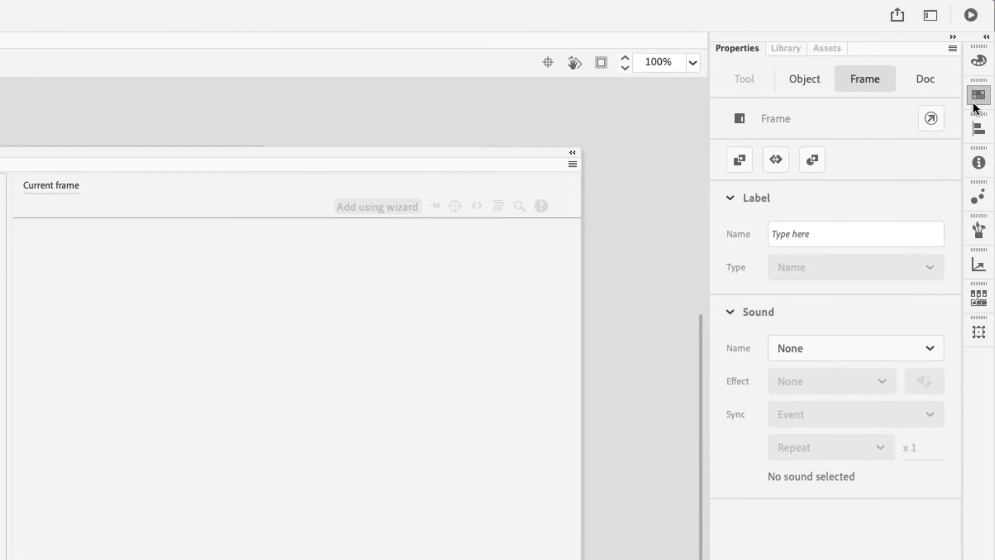
pyautogui.click(979, 96)
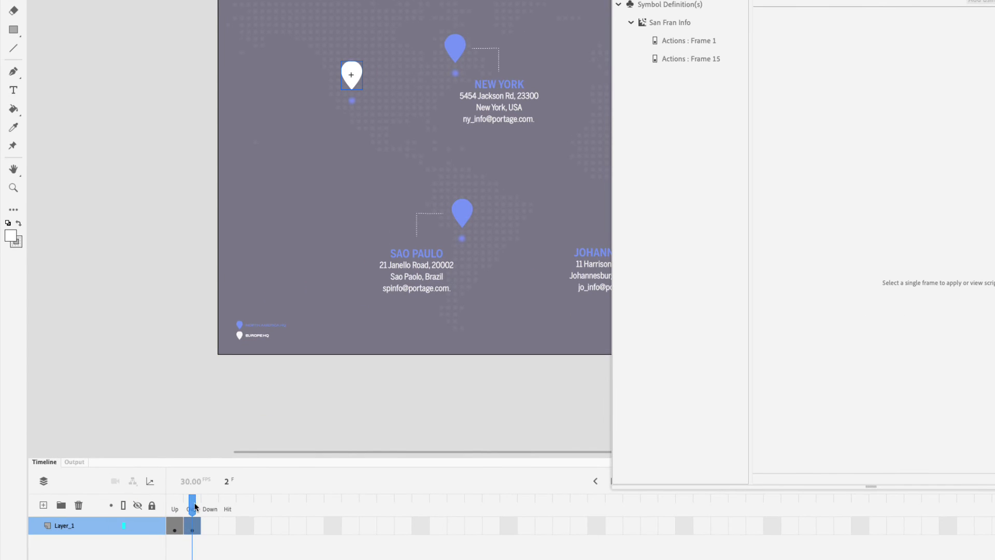
pyautogui.moveTo(190, 503); pyautogui.dragTo(175, 508)
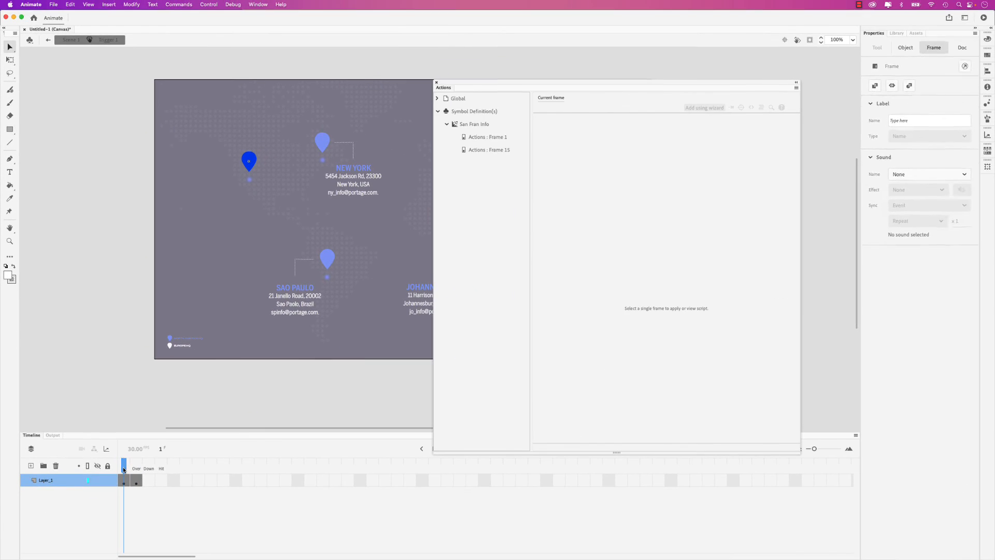
pyautogui.click(62, 141)
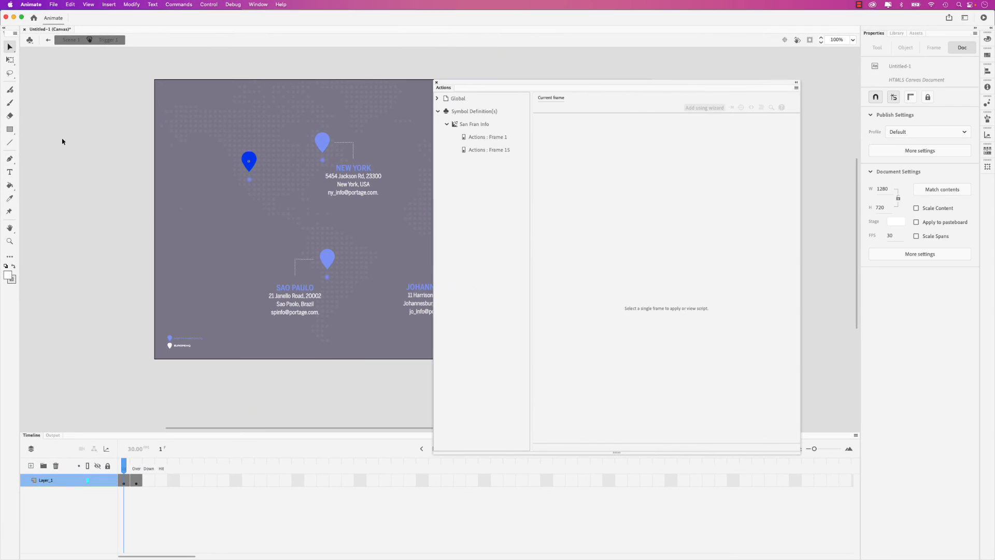
# - Return to the main scene and give the San Francisco marker button the instance name trigger_1
pyautogui.click(48, 41)
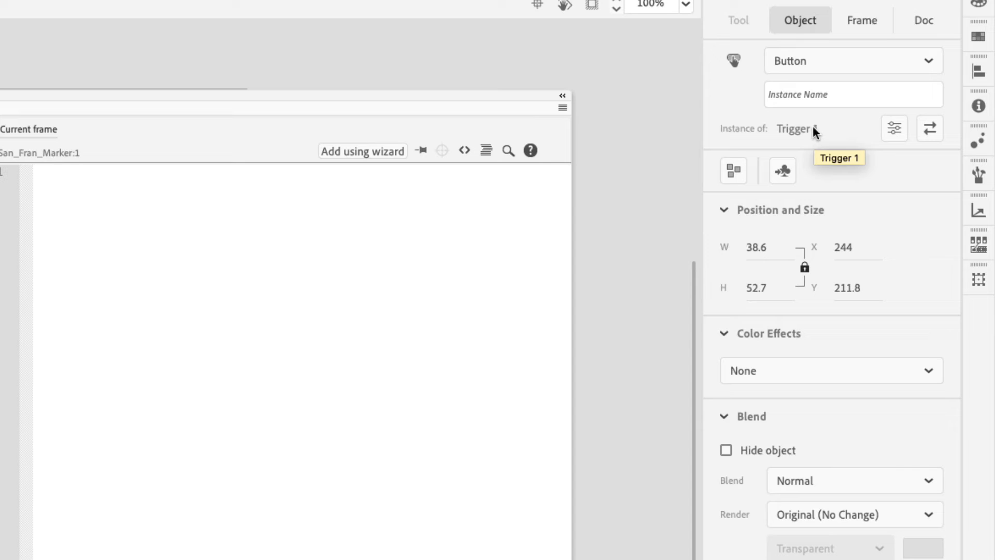
pyautogui.click(813, 97)
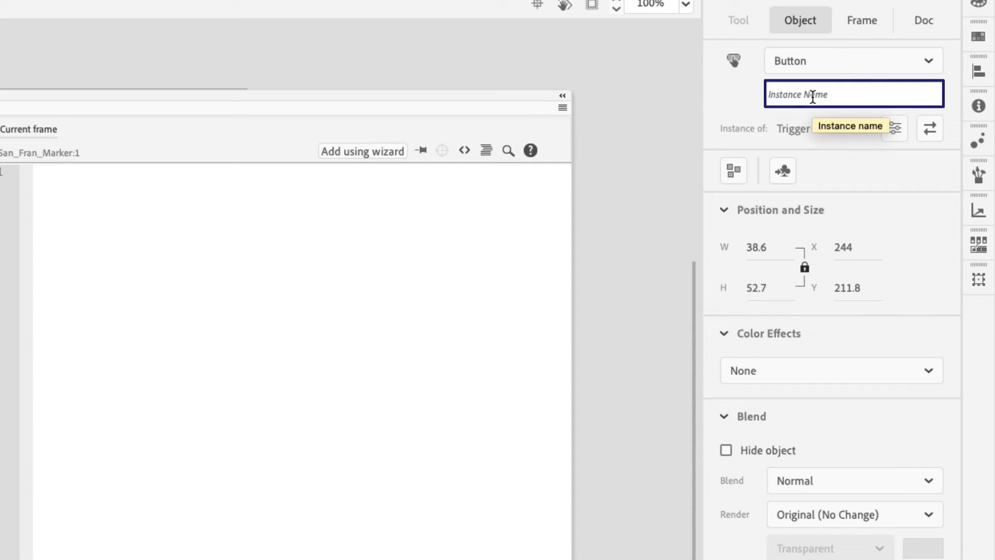
pyautogui.write('trigger')
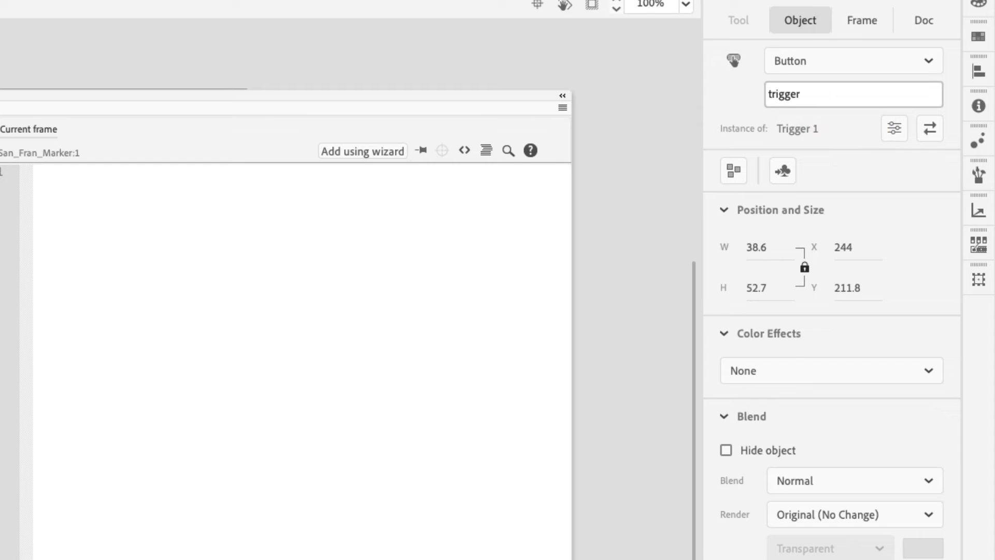
pyautogui.write('_1')
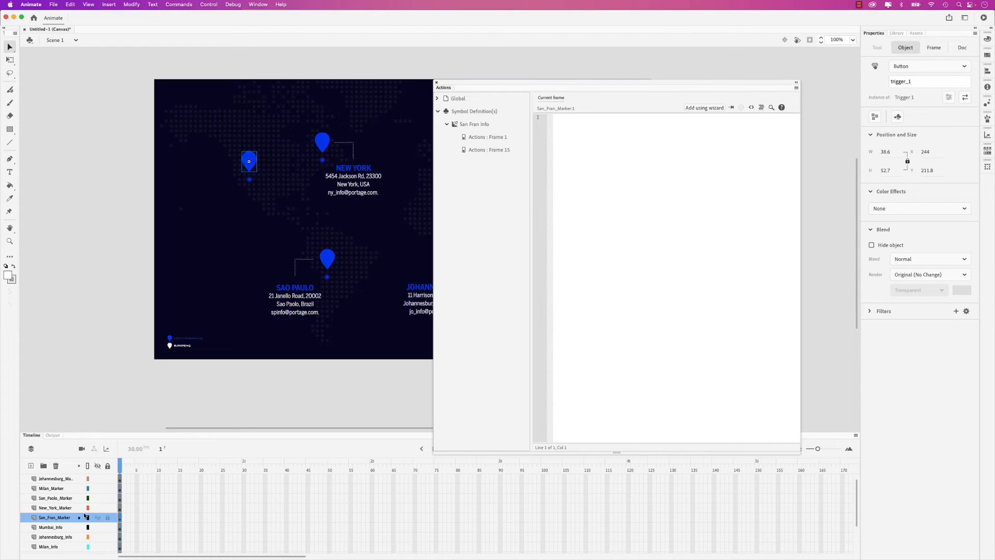
# - Select the San Fran Info movie clip on the San_Fran_Info layer and give it the instance name sf_info
pyautogui.scroll(-3, 68, 511)
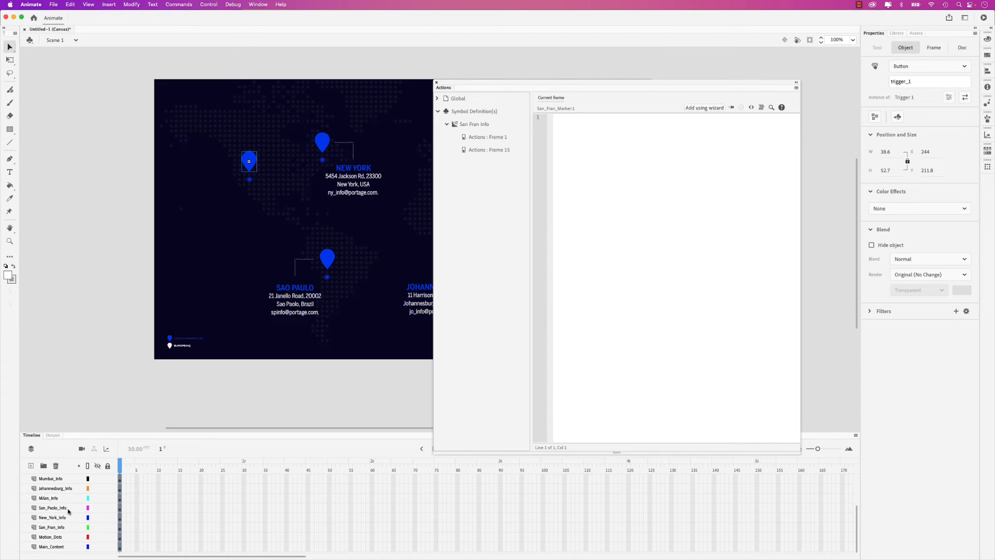
pyautogui.click(48, 529)
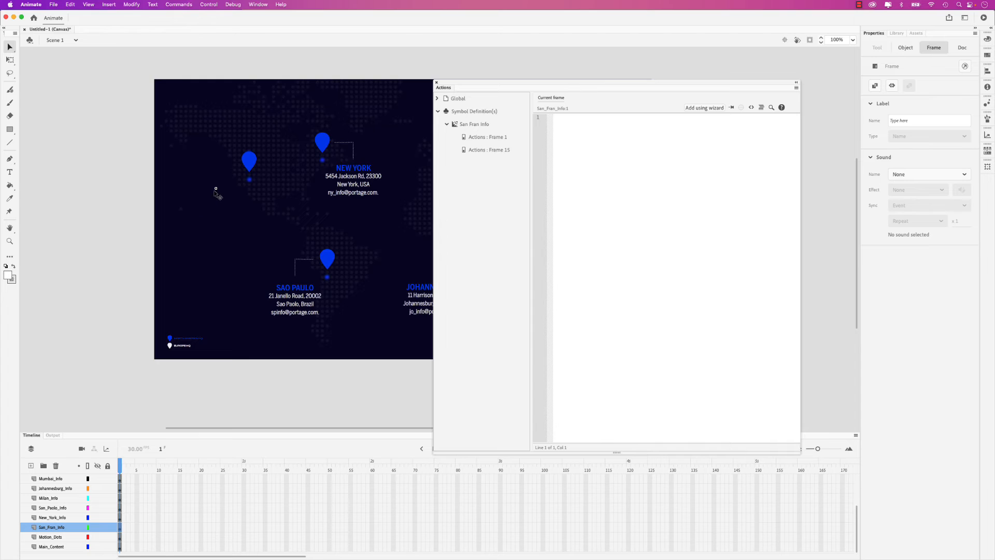
pyautogui.click(906, 48)
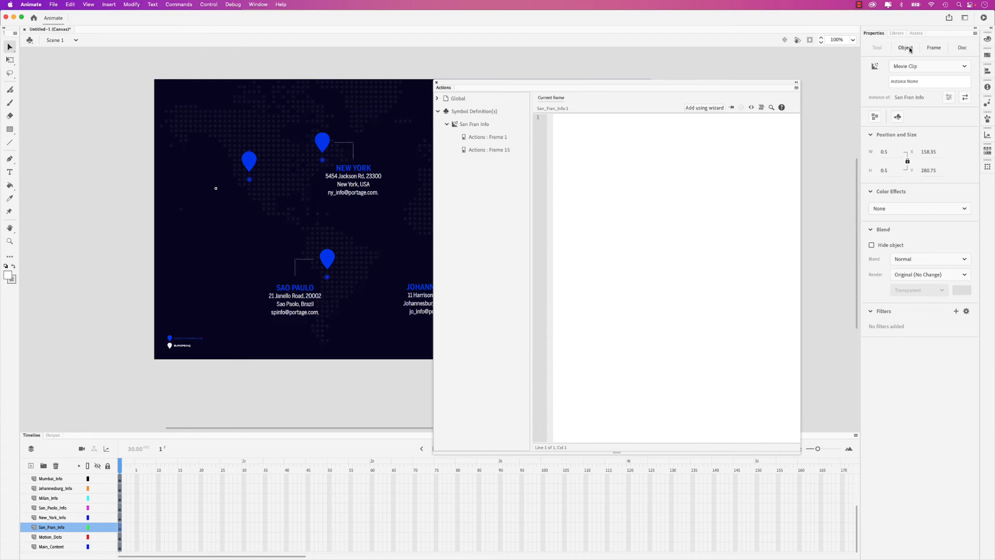
pyautogui.click(902, 82)
pyautogui.write('sf_info')
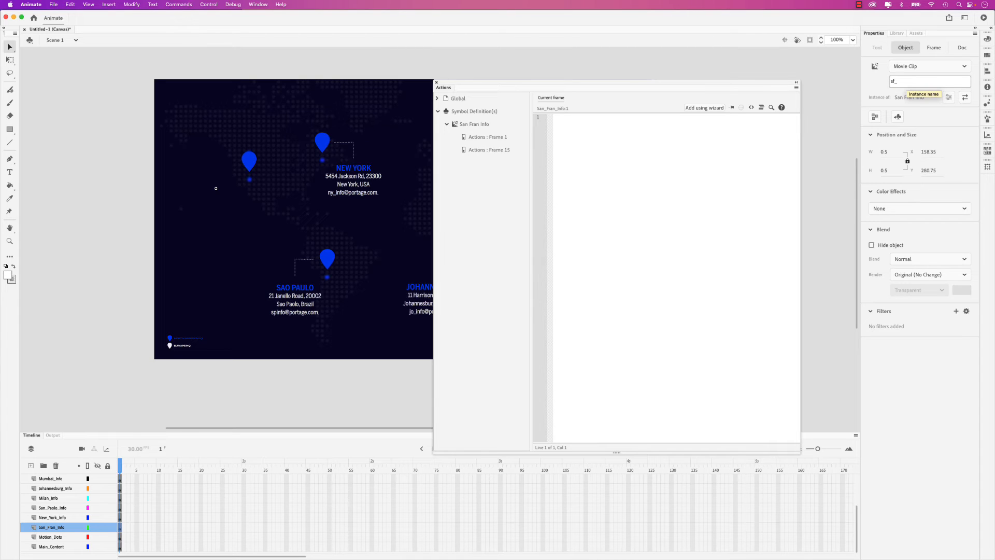
pyautogui.press('Return')
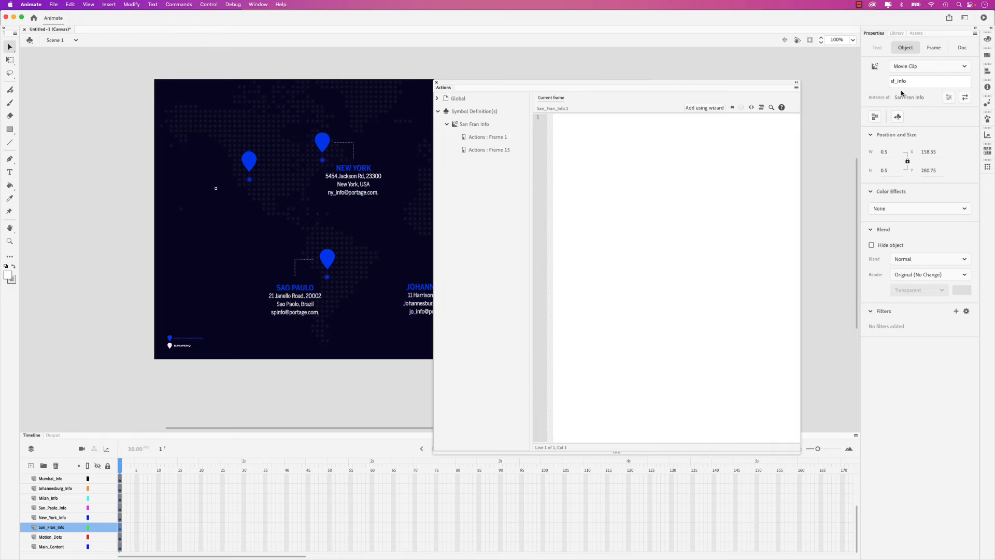
pyautogui.click(615, 139)
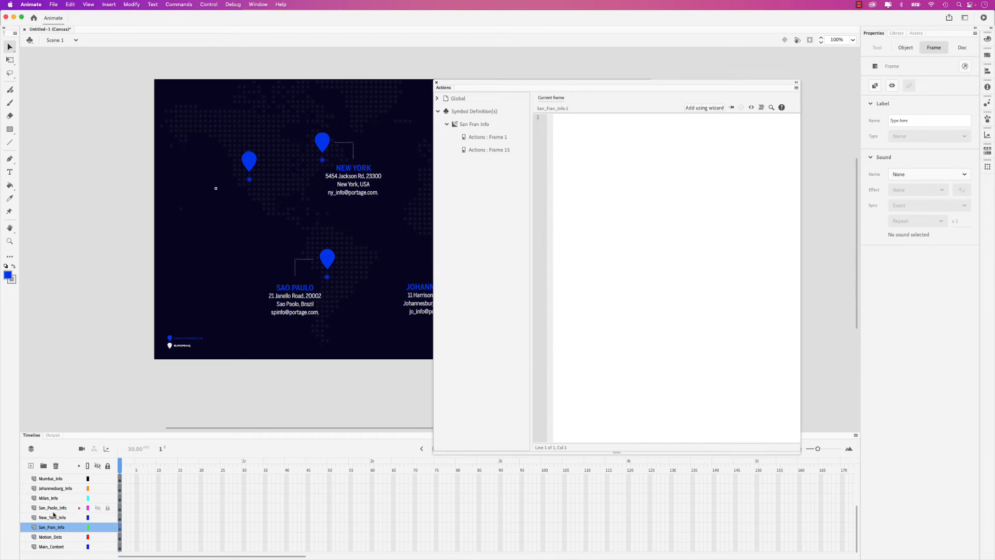
# - Add a new layer above Mumbai_Marker in the main timeline and name it Actions
pyautogui.scroll(5, 53, 515)
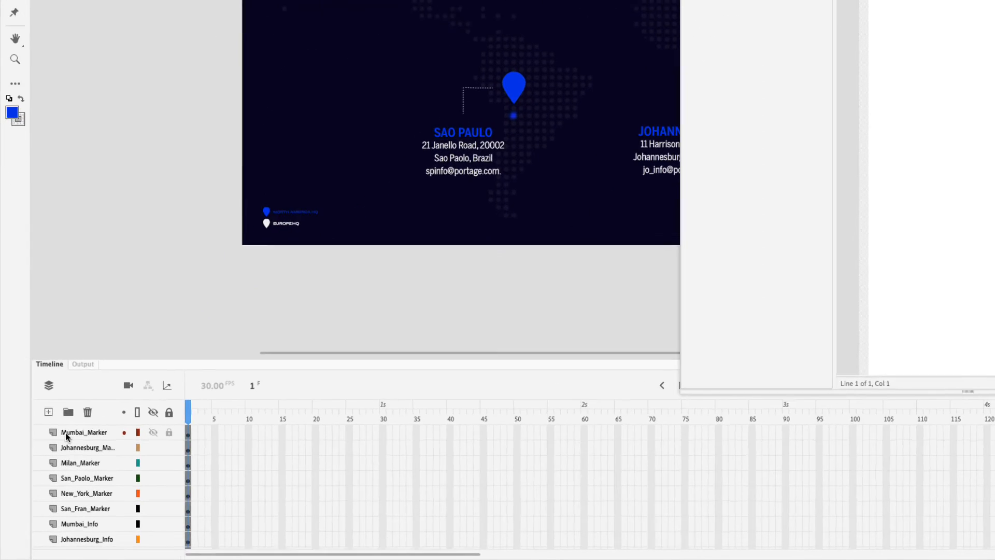
pyautogui.click(44, 476)
pyautogui.click(32, 463)
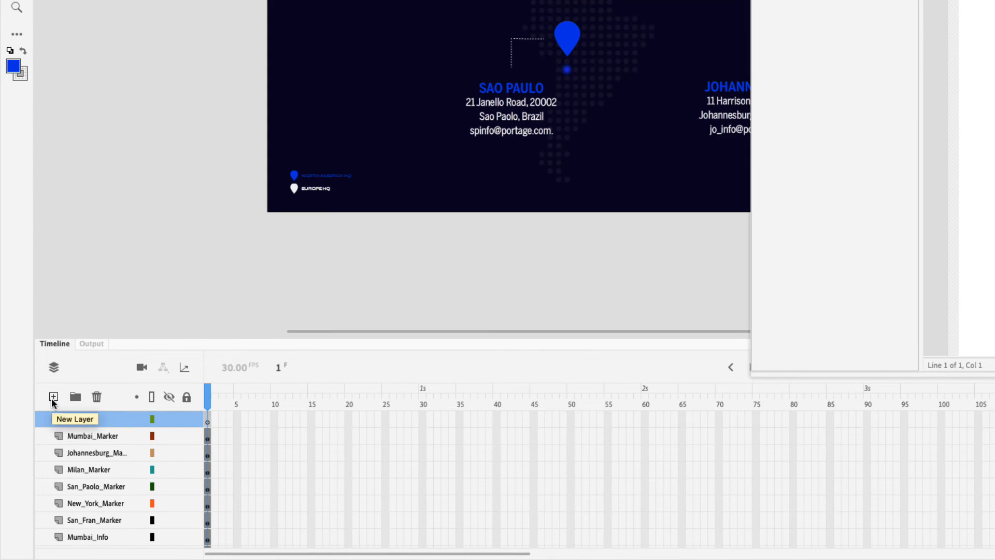
pyautogui.doubleClick(79, 419)
pyautogui.write('A')
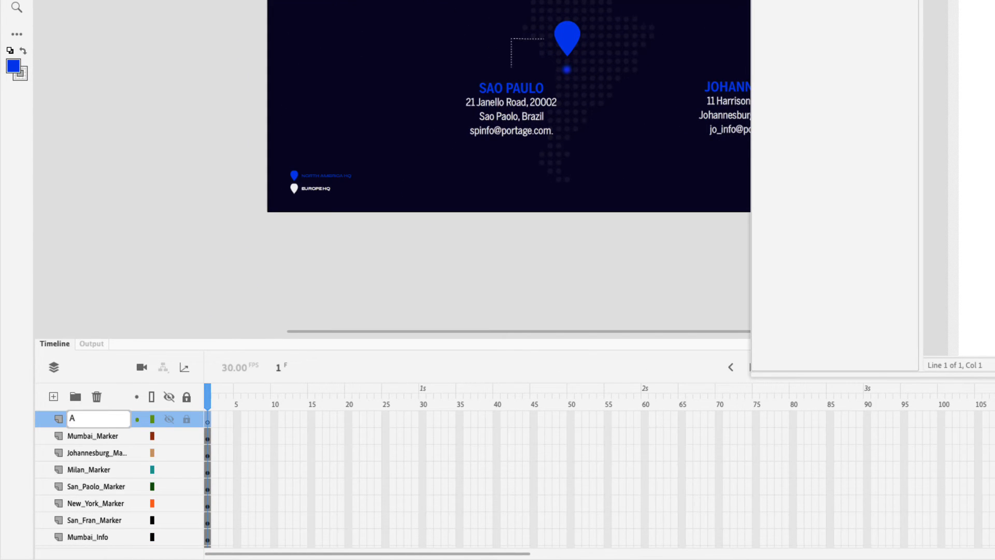
pyautogui.write('ctions')
pyautogui.press('Return')
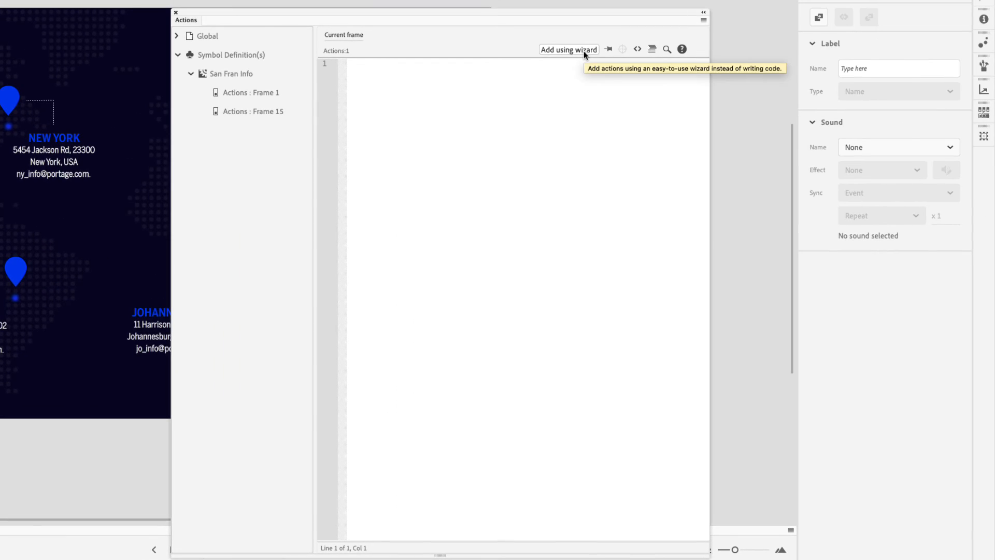
# - Use the Actions wizard to add a Play action for sf_info at frame 1, triggered by On Mouse Click on trigger_1
pyautogui.click(584, 51)
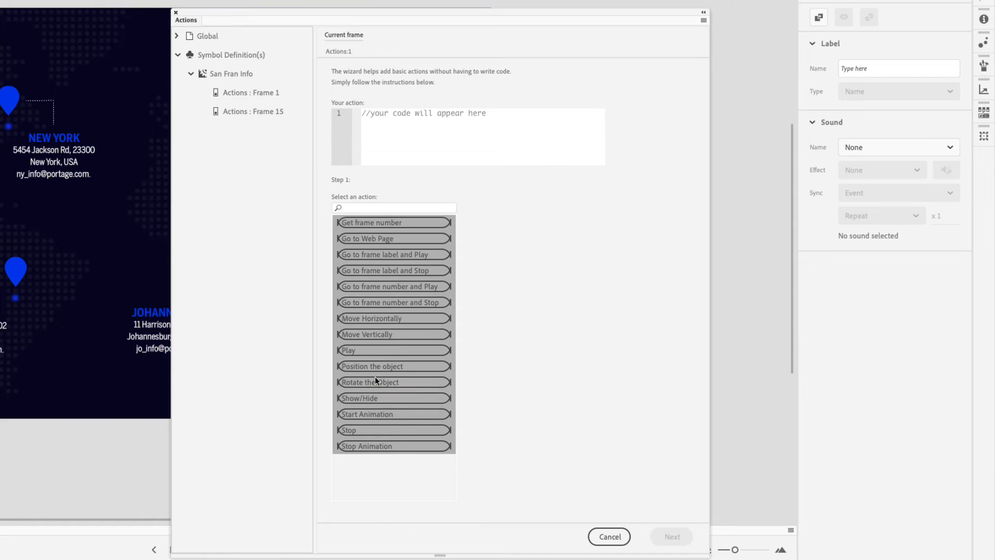
pyautogui.click(374, 350)
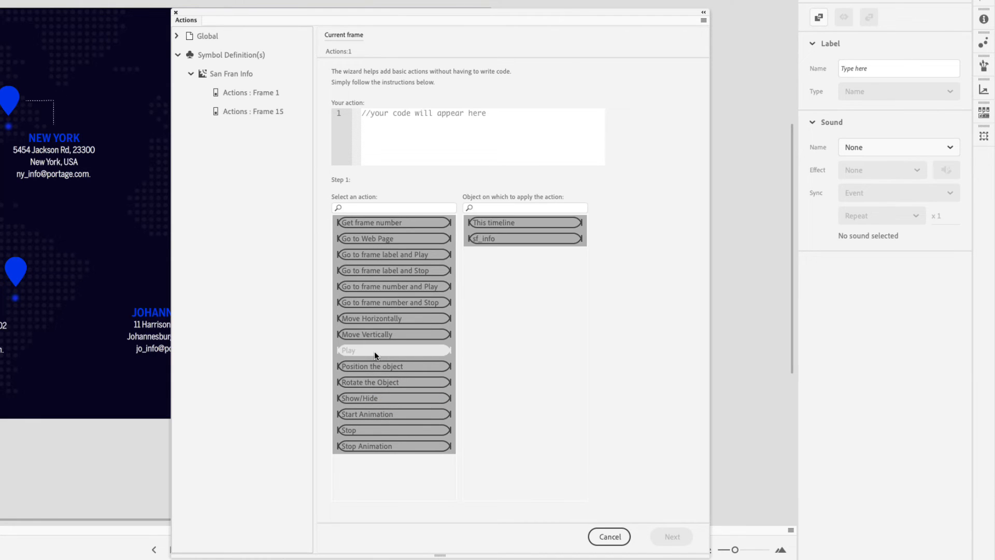
pyautogui.click(506, 238)
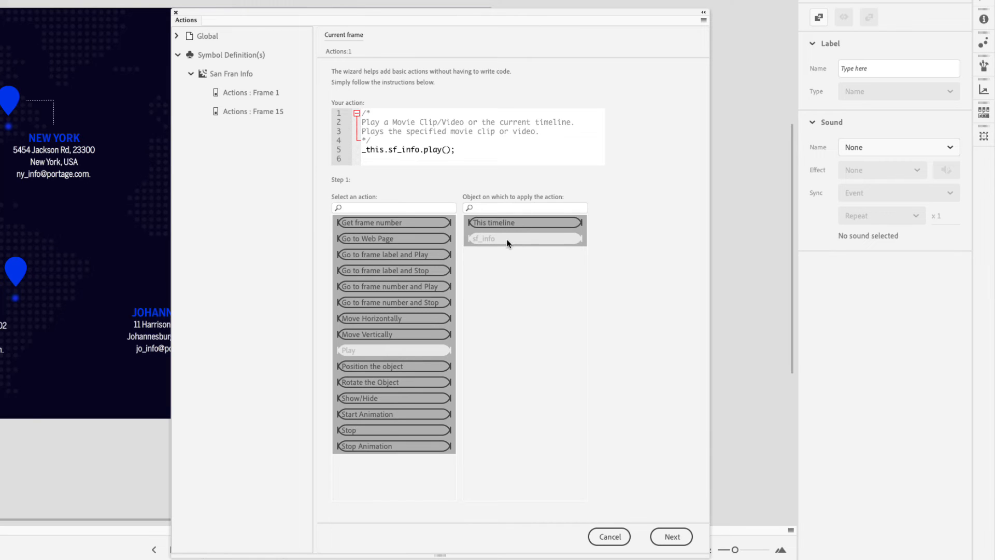
pyautogui.click(670, 537)
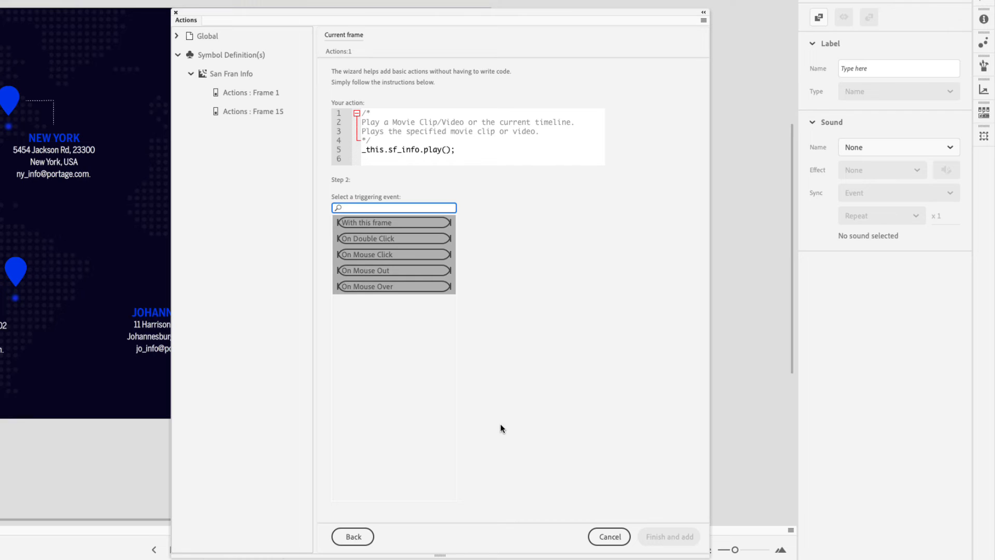
pyautogui.click(397, 256)
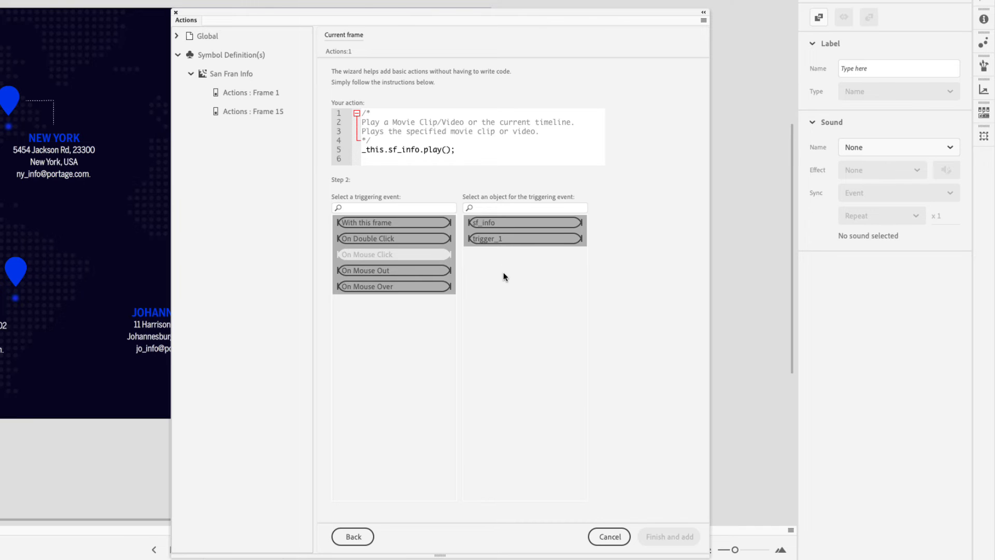
pyautogui.click(512, 238)
pyautogui.click(669, 537)
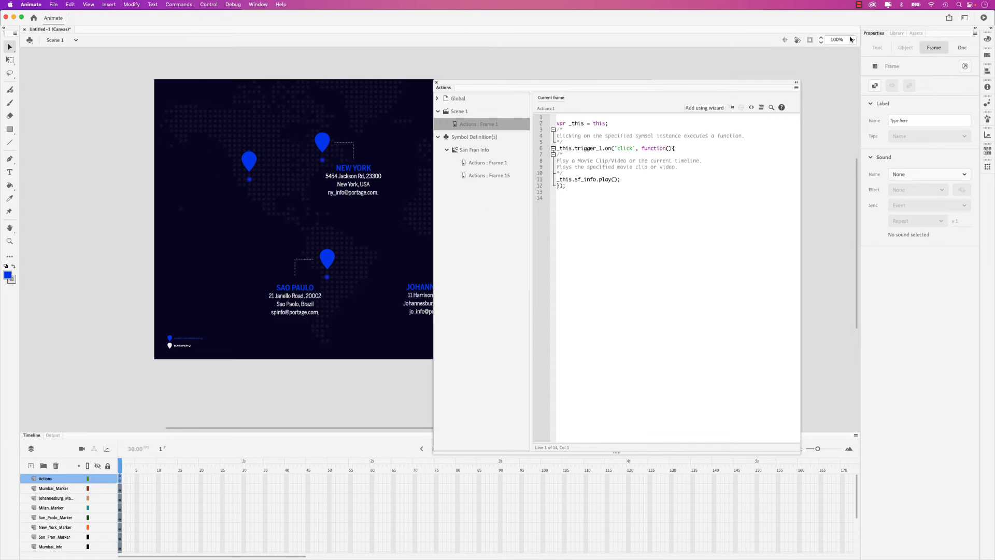
# - Test the movie in the browser, toggle the San Francisco info with its marker several times, and switch back to Animate
pyautogui.click(985, 17)
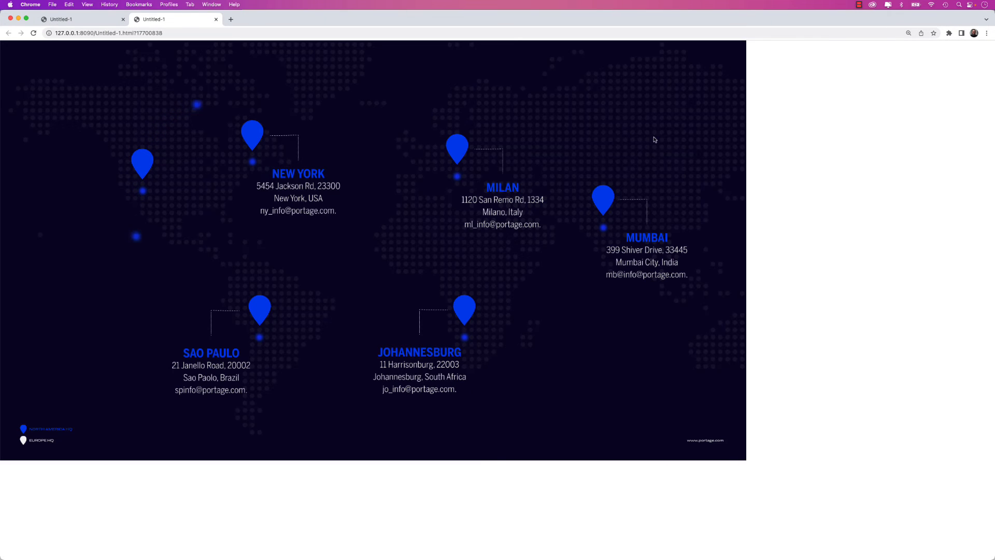
pyautogui.click(144, 167)
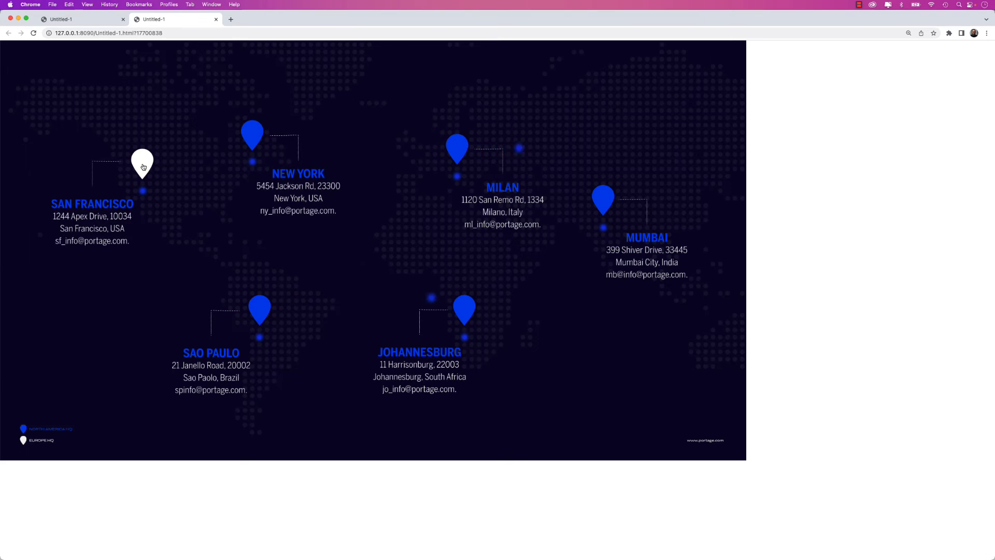
pyautogui.click(144, 167)
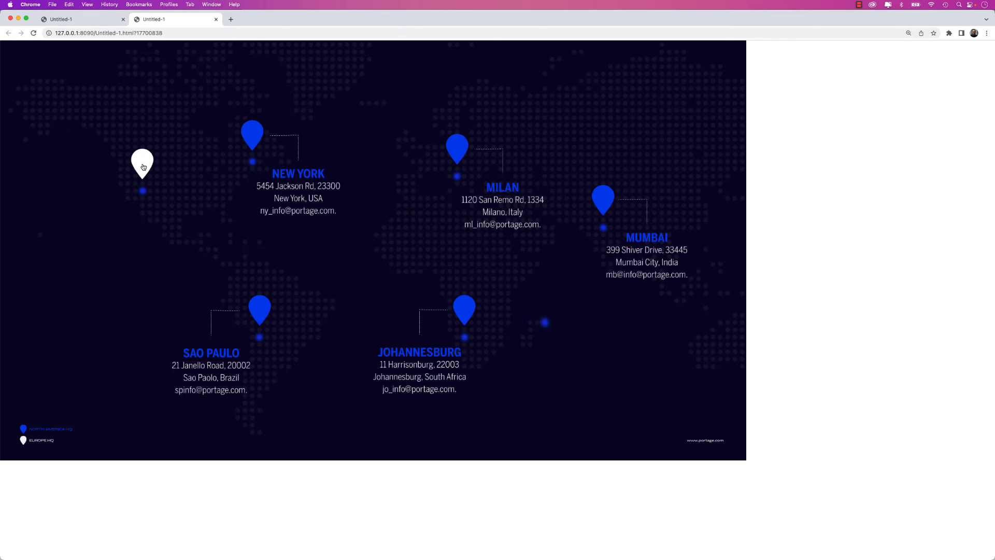
pyautogui.click(143, 167)
pyautogui.click(144, 167)
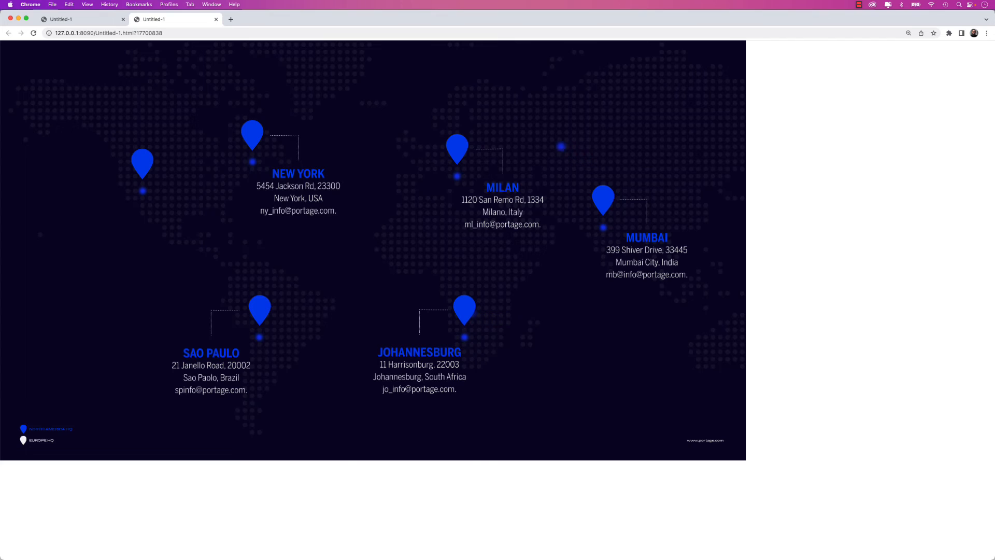
pyautogui.press('super+Tab')
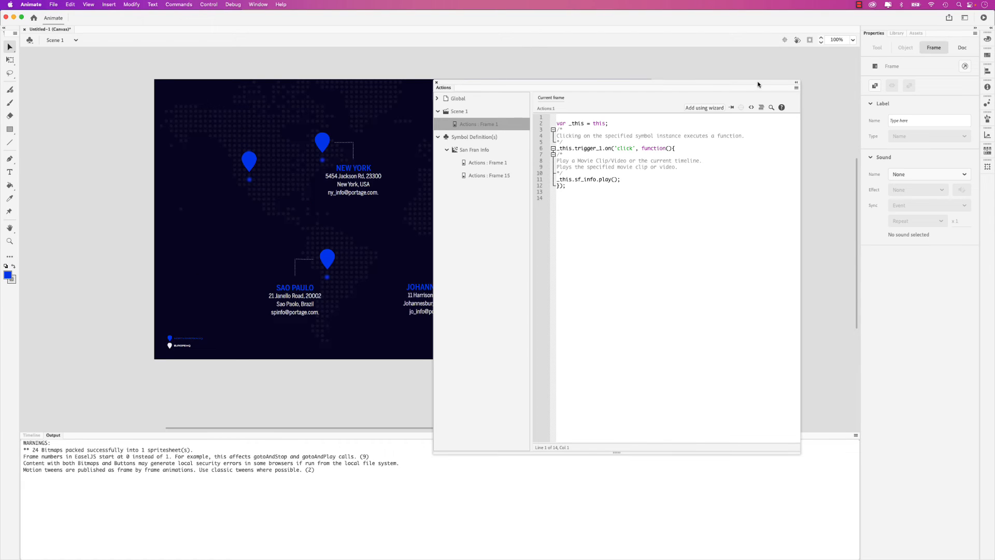
# - Use the Actions wizard to add a Play action for ny_info at frame 1, triggered by On Mouse Click on trigger_2
pyautogui.moveTo(758, 85); pyautogui.dragTo(882, 85)
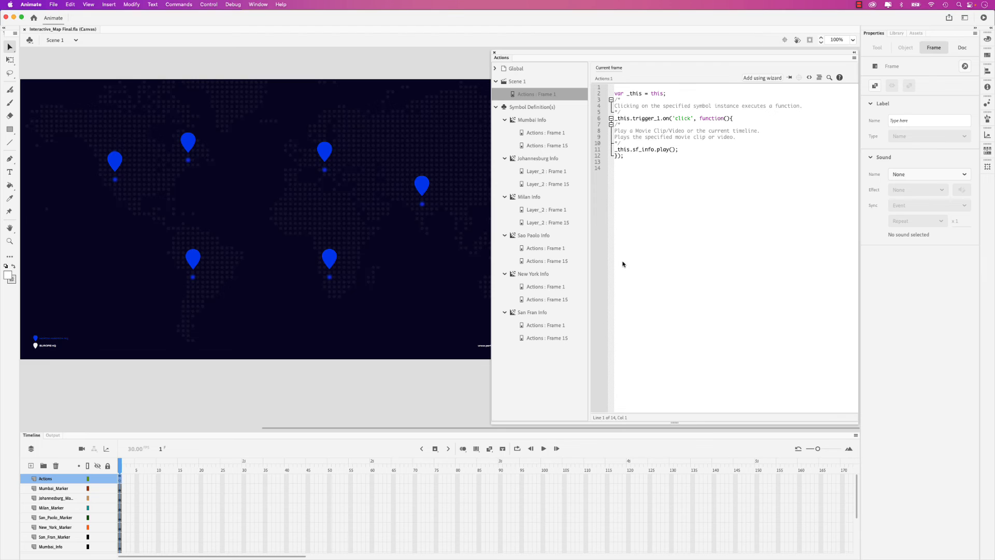
pyautogui.click(766, 78)
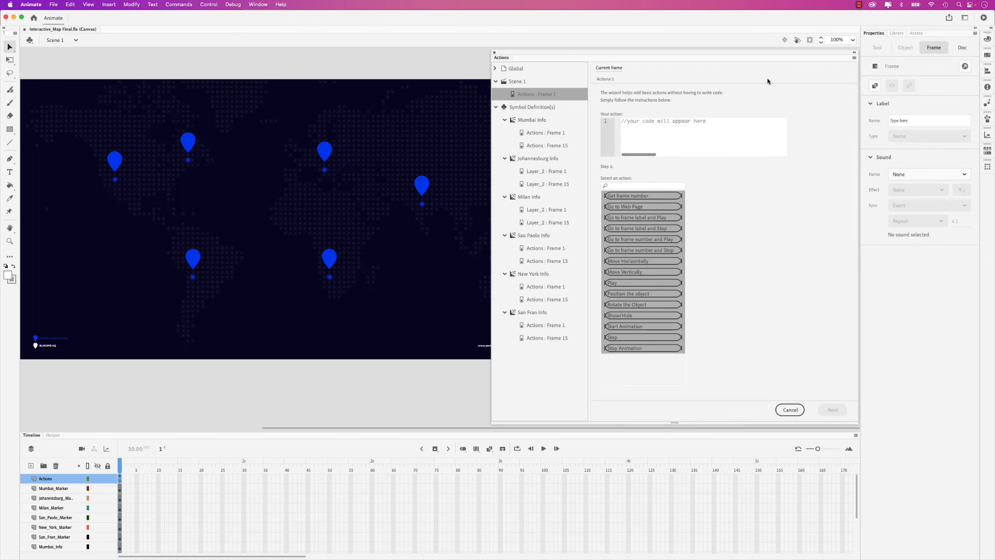
pyautogui.click(640, 284)
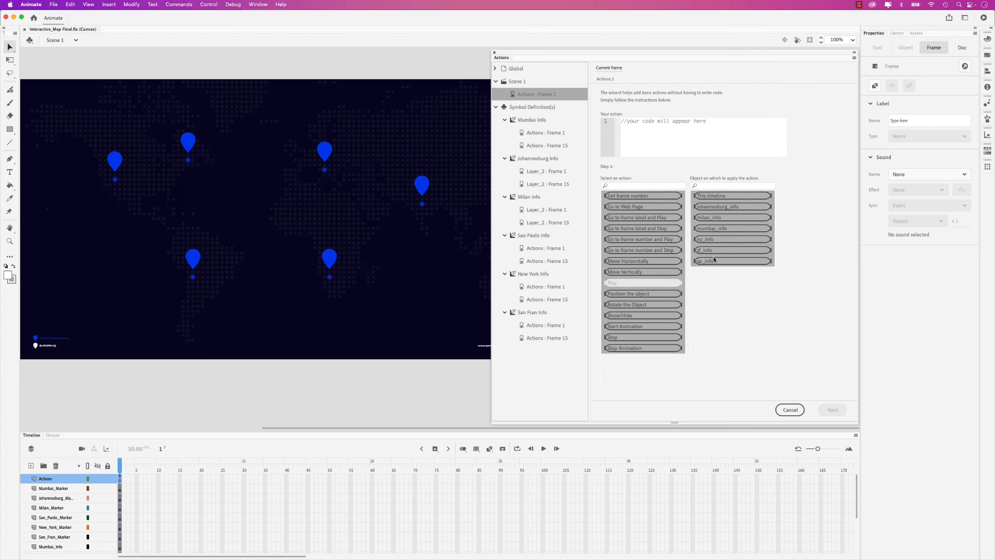
pyautogui.click(718, 239)
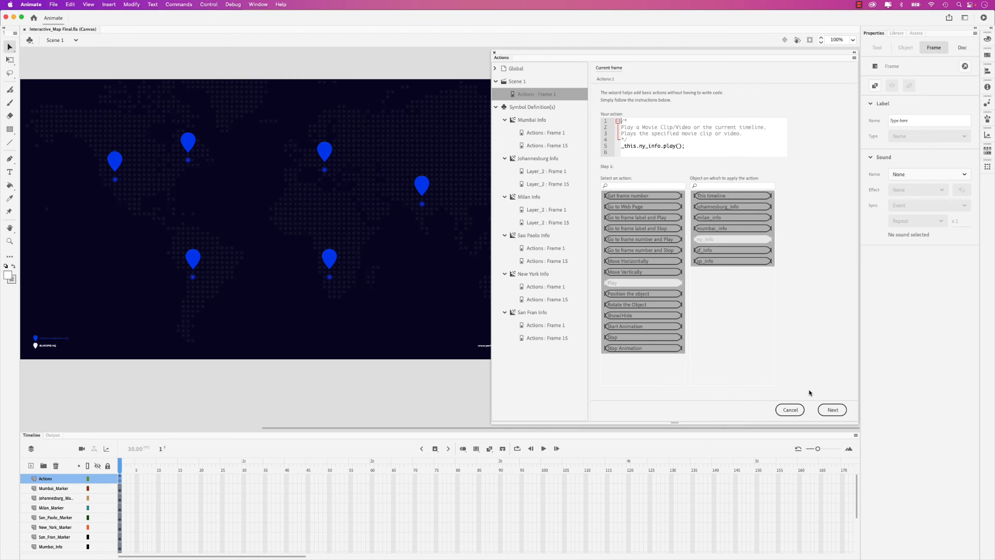
pyautogui.click(832, 409)
pyautogui.click(641, 217)
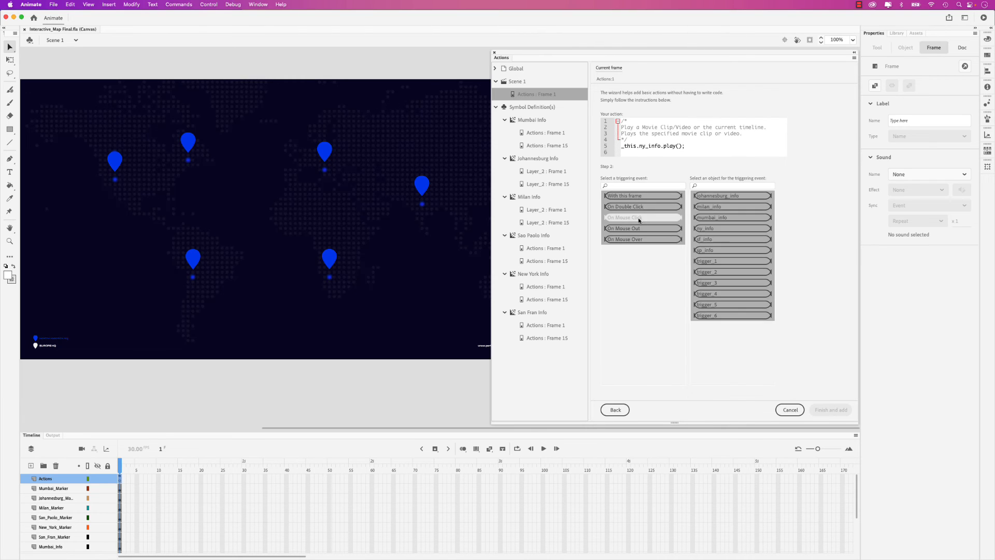
pyautogui.click(724, 274)
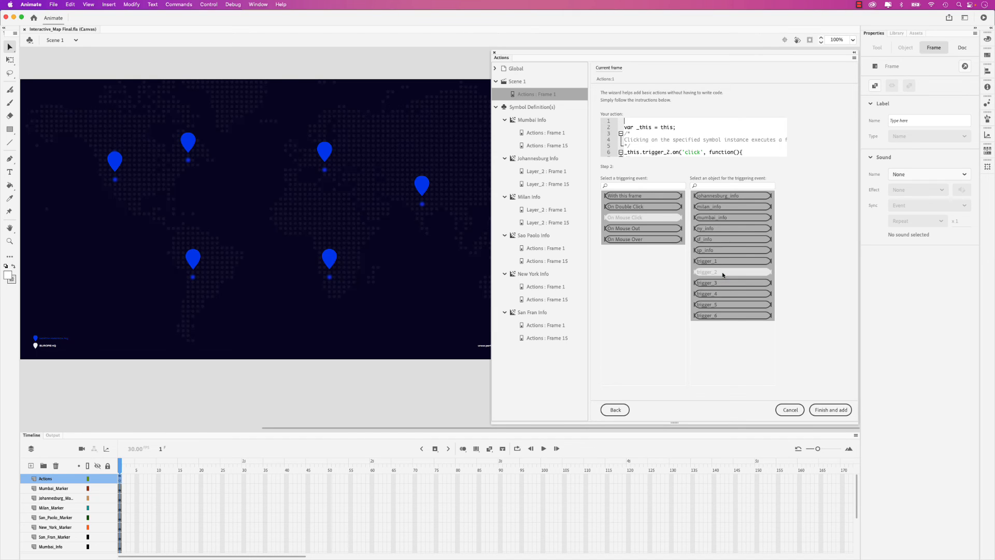
pyautogui.click(822, 410)
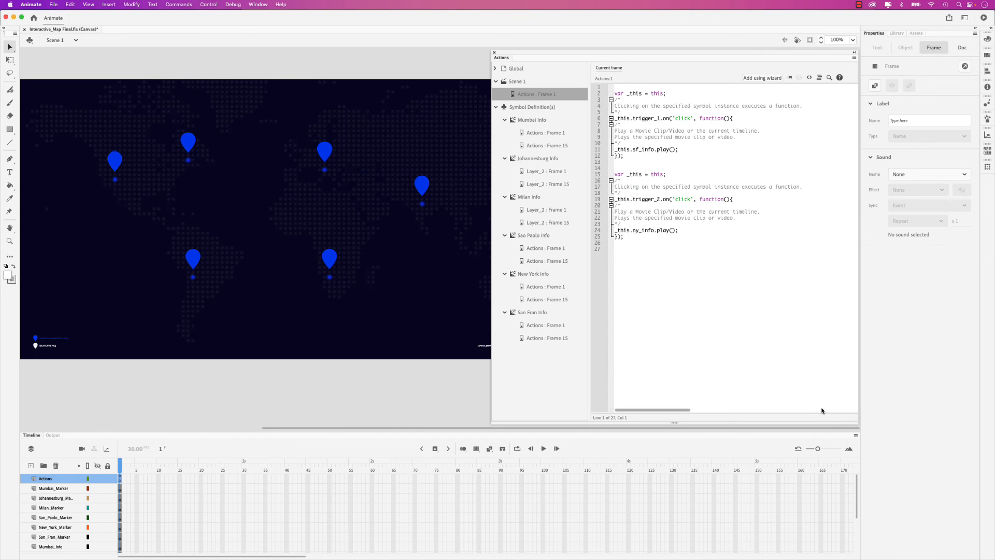
# - Use the Actions wizard to add a Play action for sp_info, triggered by On Mouse Click on trigger_3
pyautogui.click(762, 78)
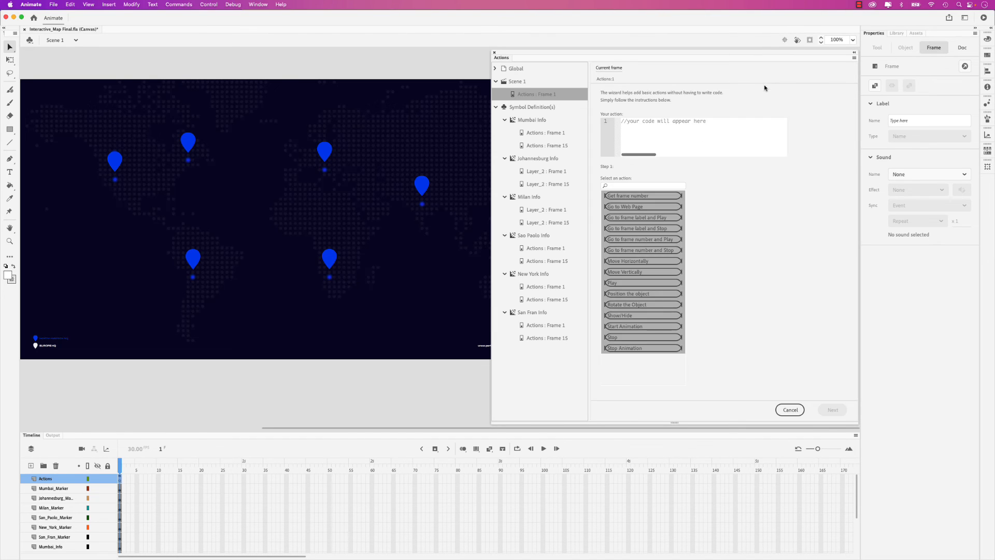
pyautogui.click(637, 283)
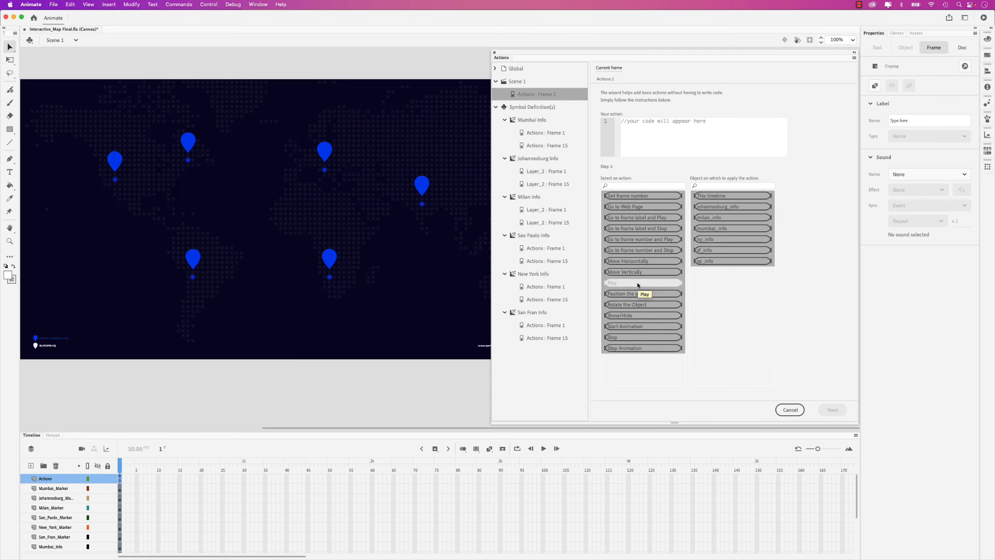
pyautogui.click(724, 262)
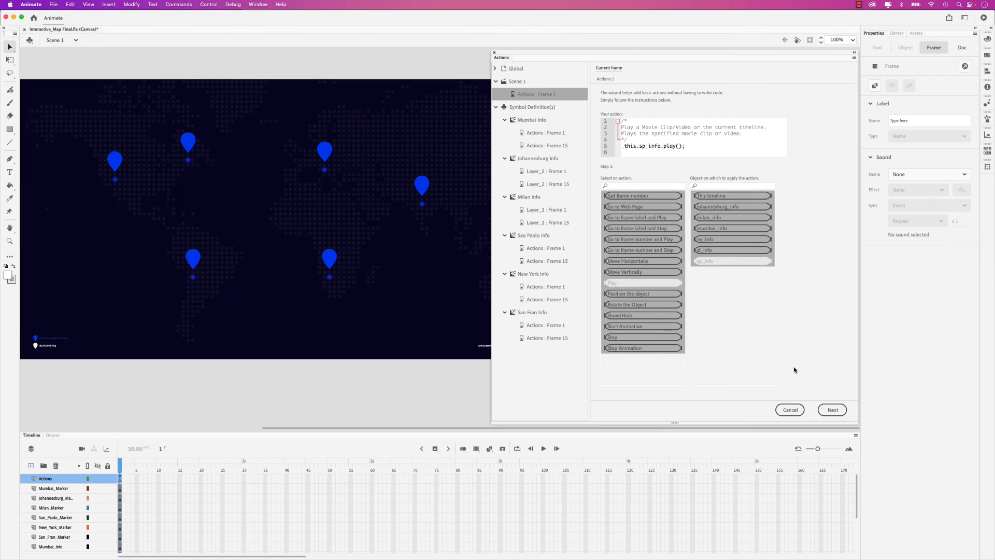
pyautogui.click(841, 411)
pyautogui.click(660, 218)
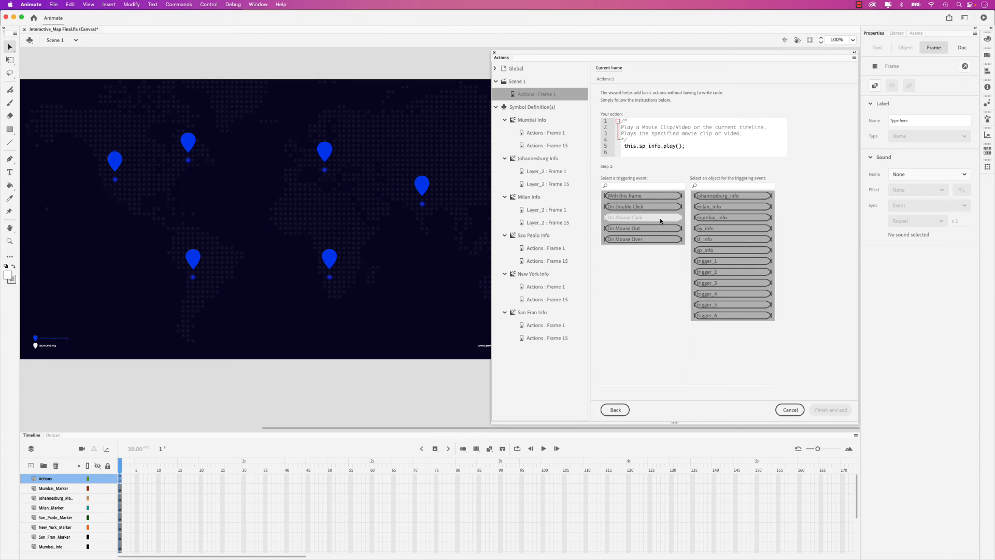
pyautogui.click(733, 284)
pyautogui.click(819, 413)
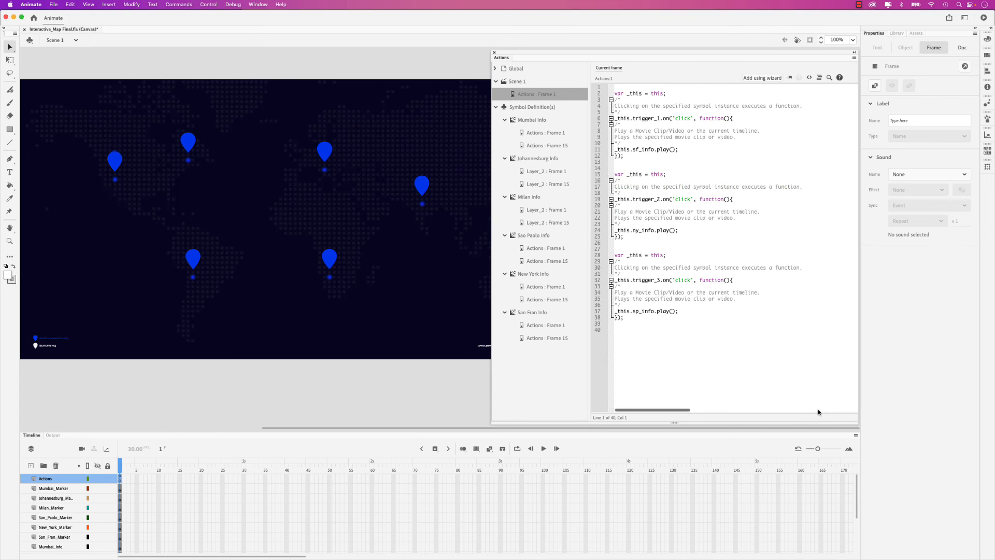
# - Use the Actions wizard to add a Play action for milan_info, triggered by On Mouse Click on trigger_4
pyautogui.click(757, 79)
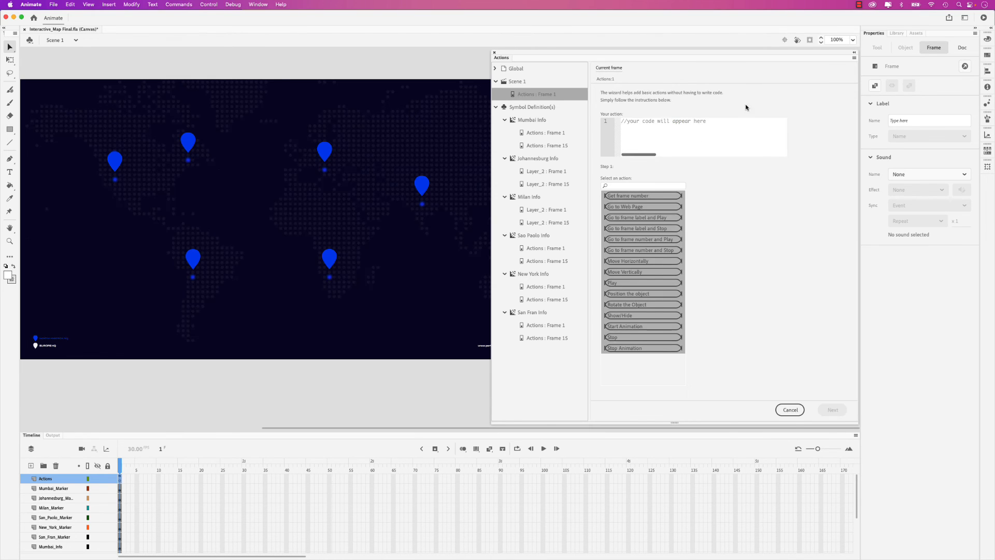
pyautogui.click(615, 286)
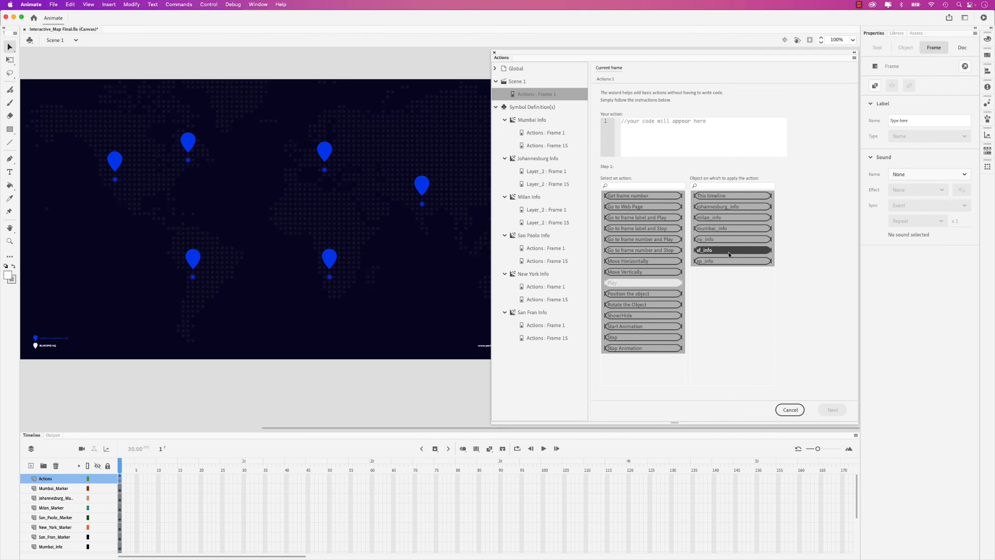
pyautogui.click(727, 216)
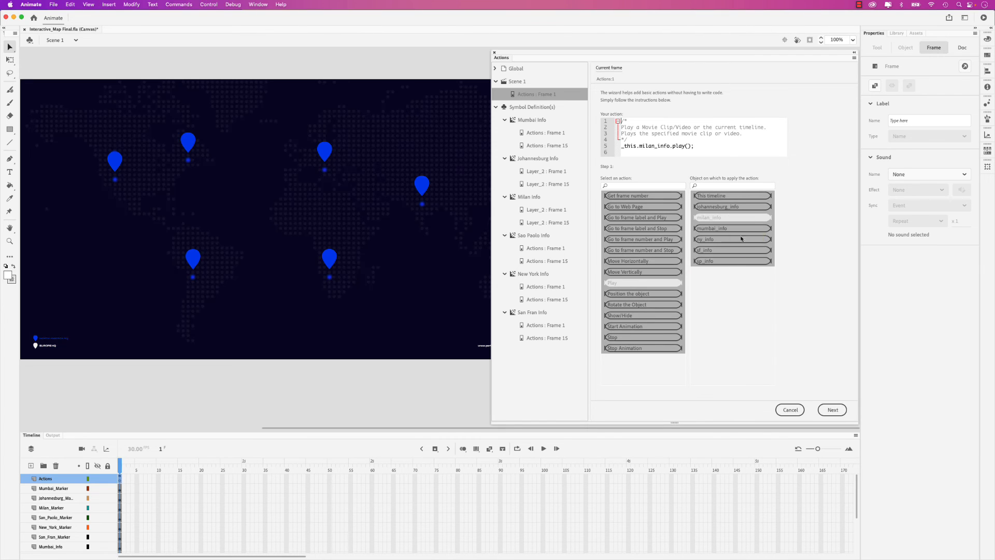
pyautogui.click(832, 410)
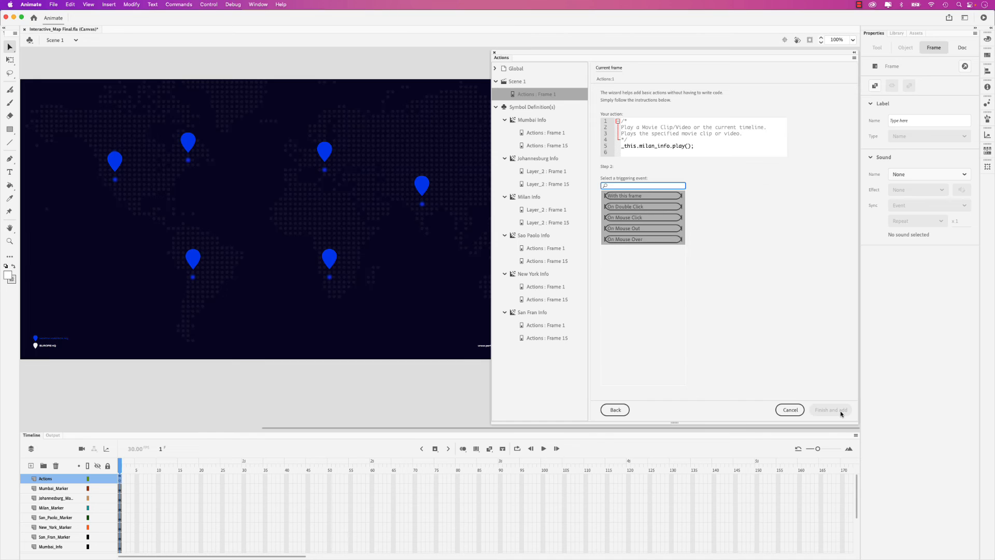
pyautogui.click(665, 217)
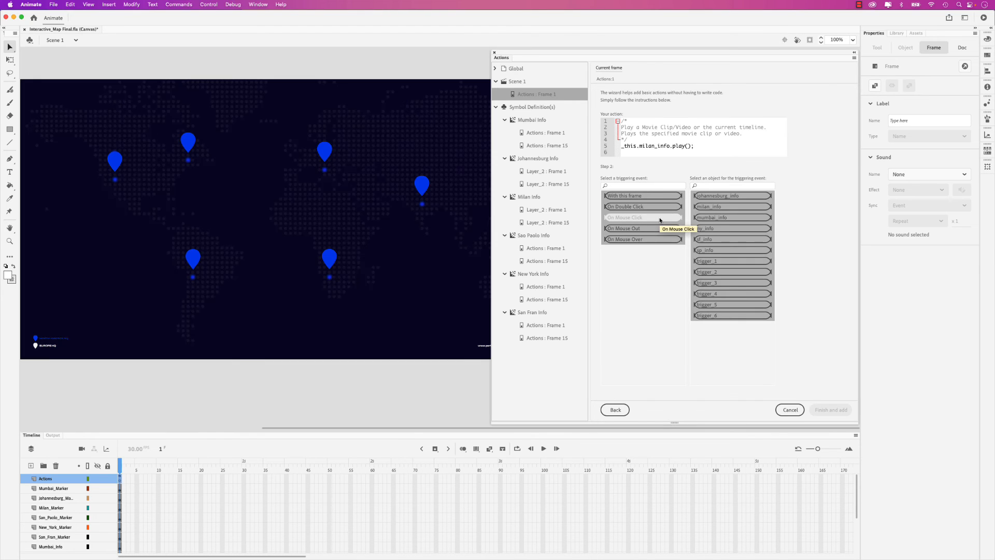
pyautogui.click(725, 295)
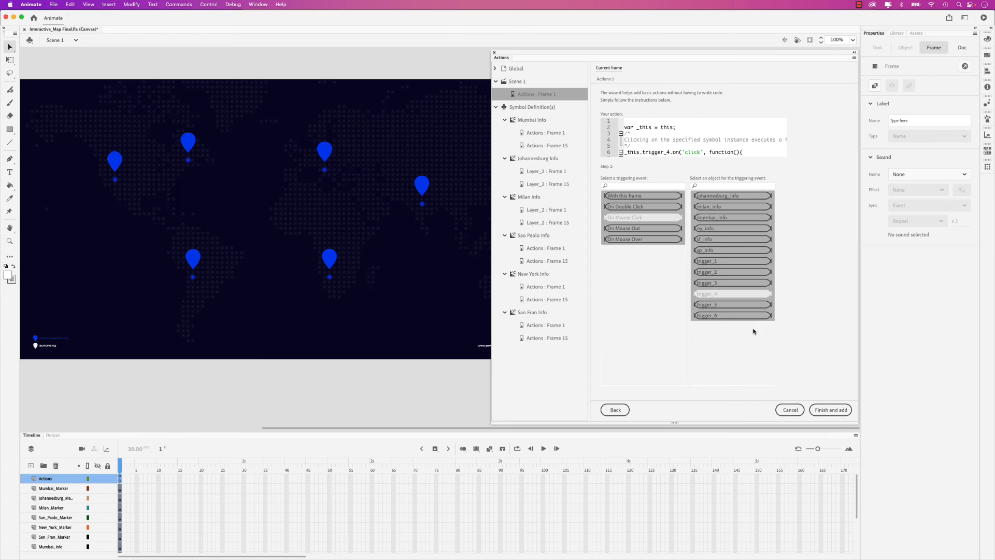
pyautogui.click(831, 410)
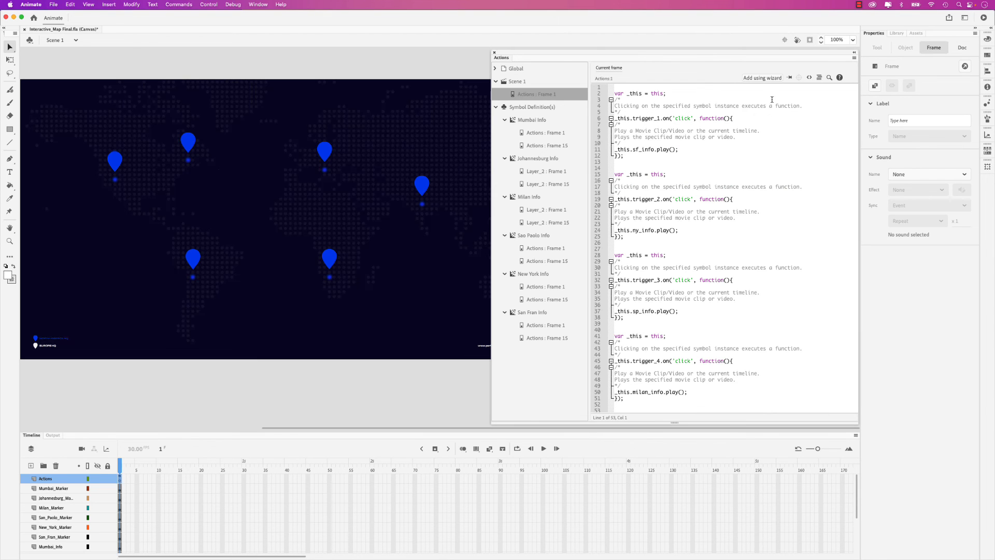
# - Use the Actions wizard to add a Play action for johannesburg_info, triggered by On Mouse Click on trigger_5
pyautogui.click(770, 79)
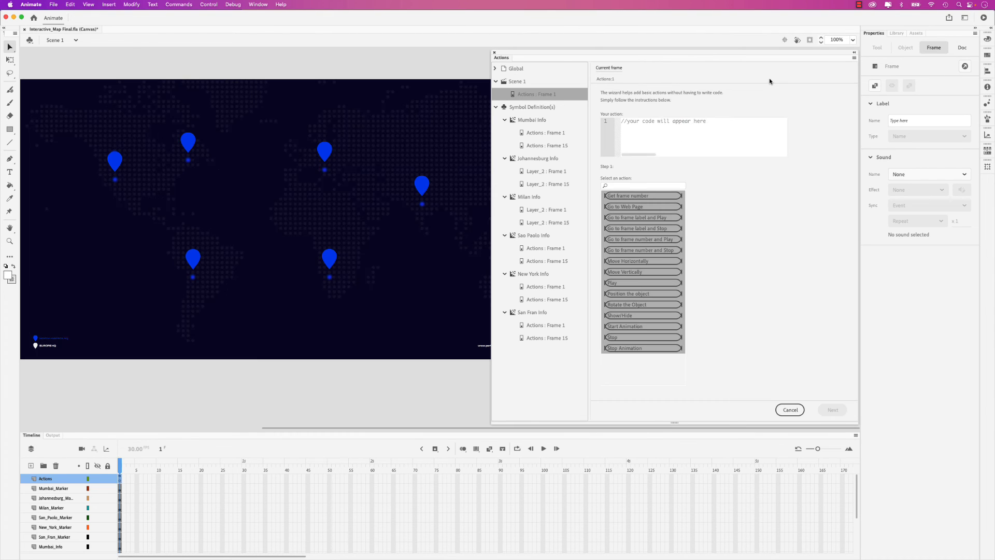
pyautogui.click(647, 284)
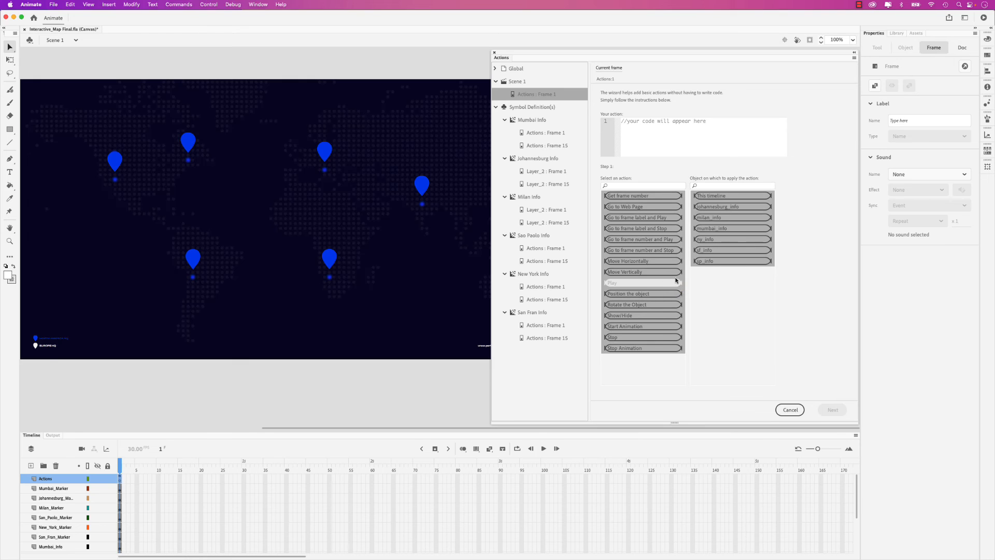
pyautogui.click(735, 208)
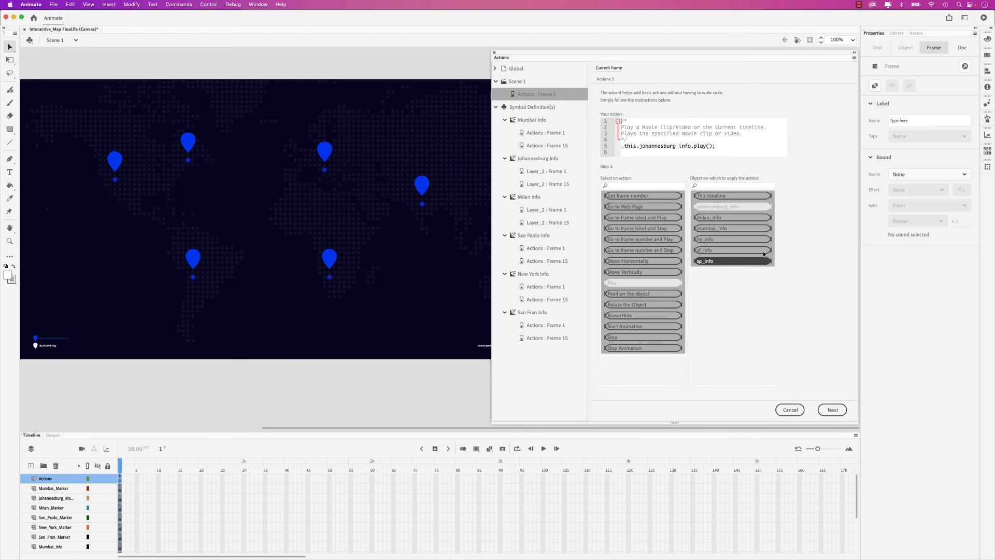
pyautogui.click(832, 410)
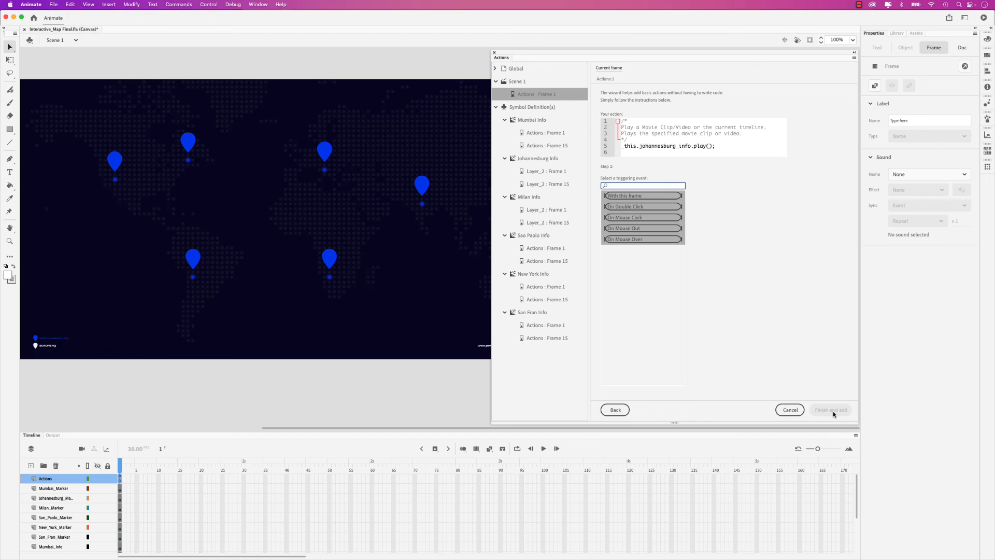
pyautogui.click(655, 222)
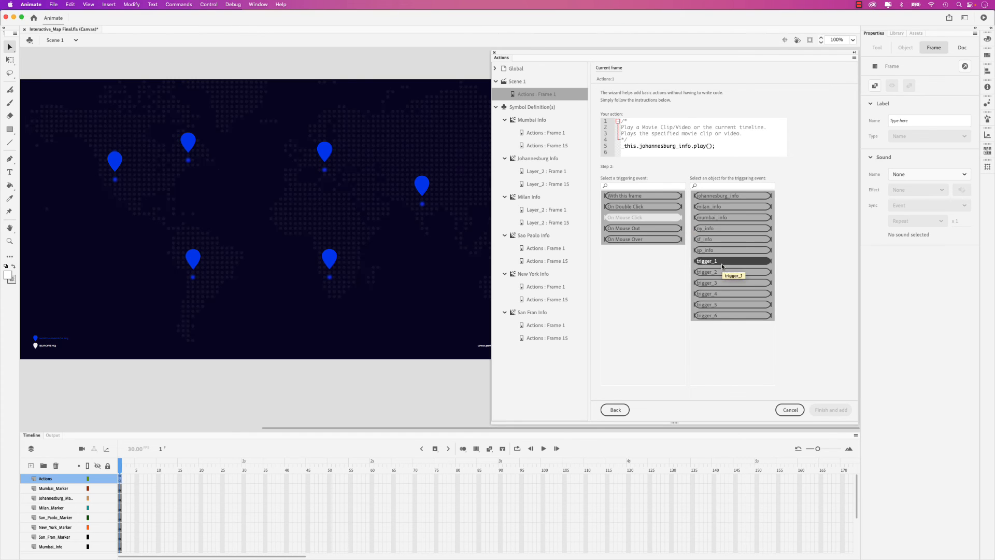
pyautogui.click(730, 305)
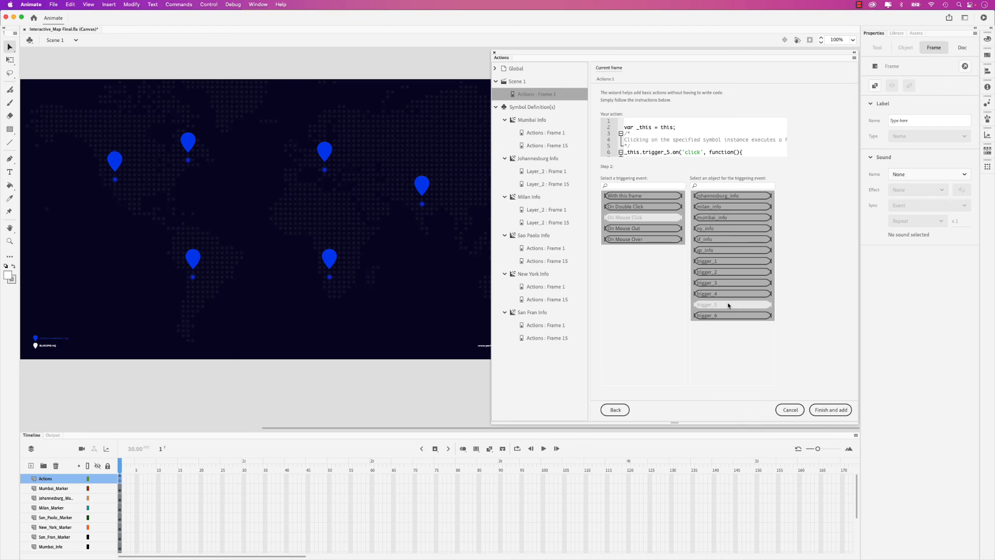
pyautogui.click(825, 412)
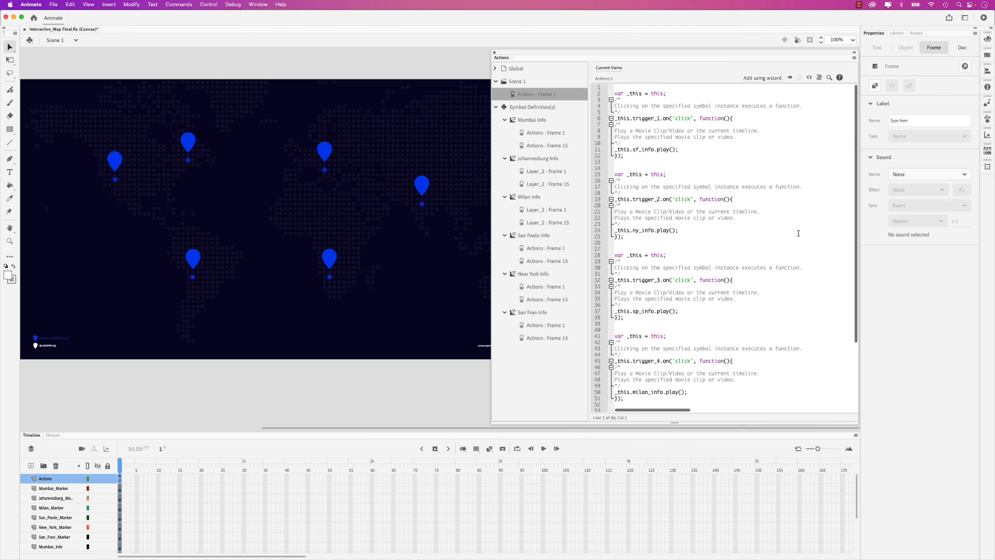
# - Use the Actions wizard to add a Play action for mumbai_info, triggered by On Mouse Click on trigger_6
pyautogui.click(770, 78)
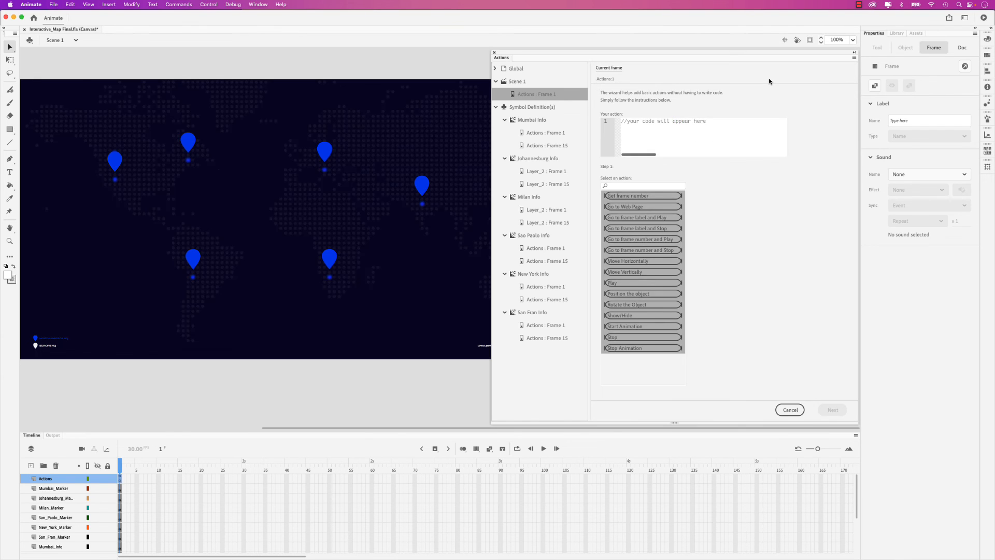
pyautogui.click(635, 283)
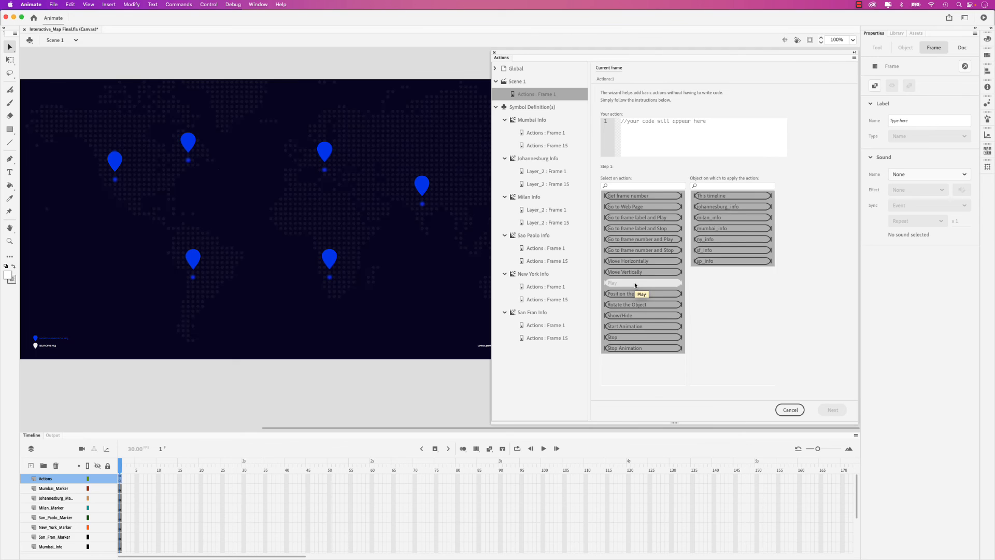
pyautogui.click(739, 228)
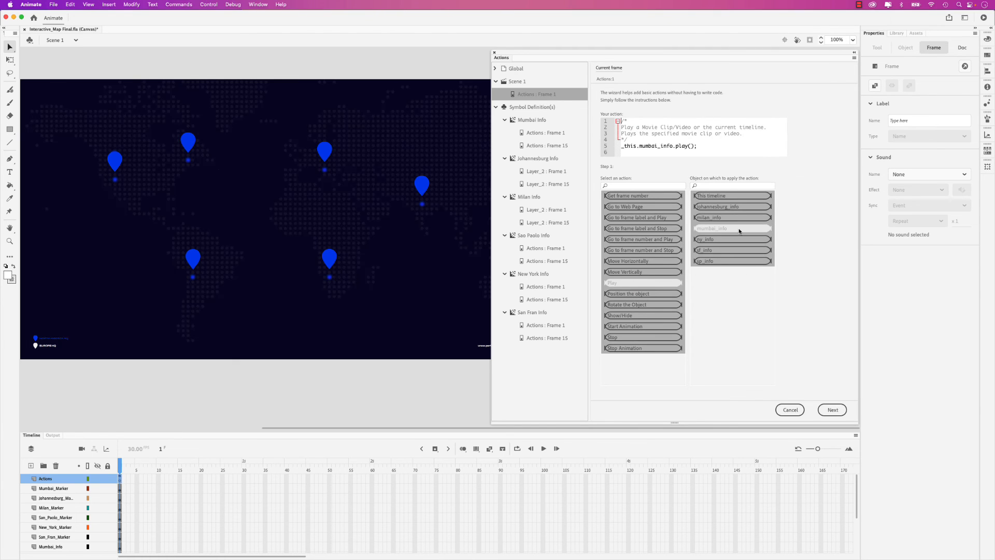
pyautogui.click(833, 410)
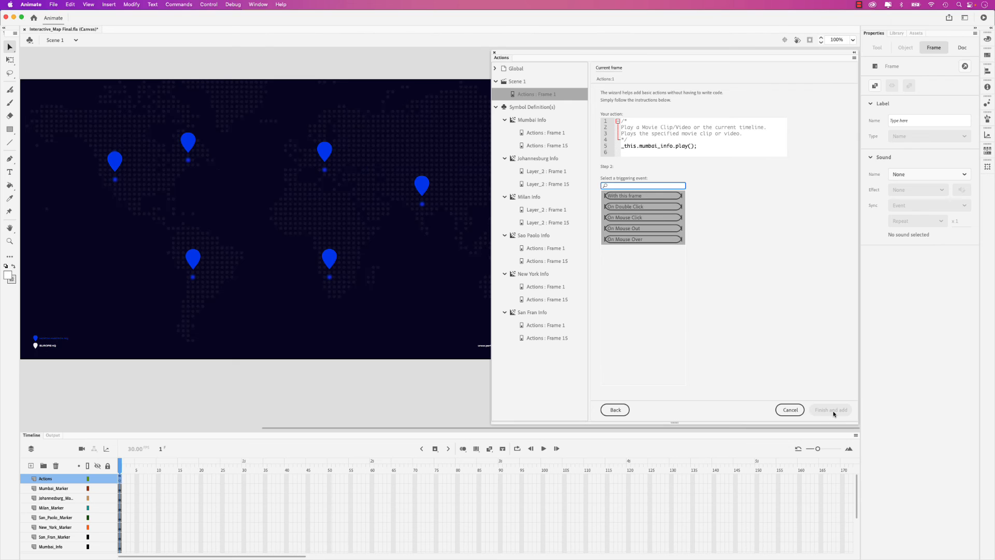
pyautogui.click(648, 219)
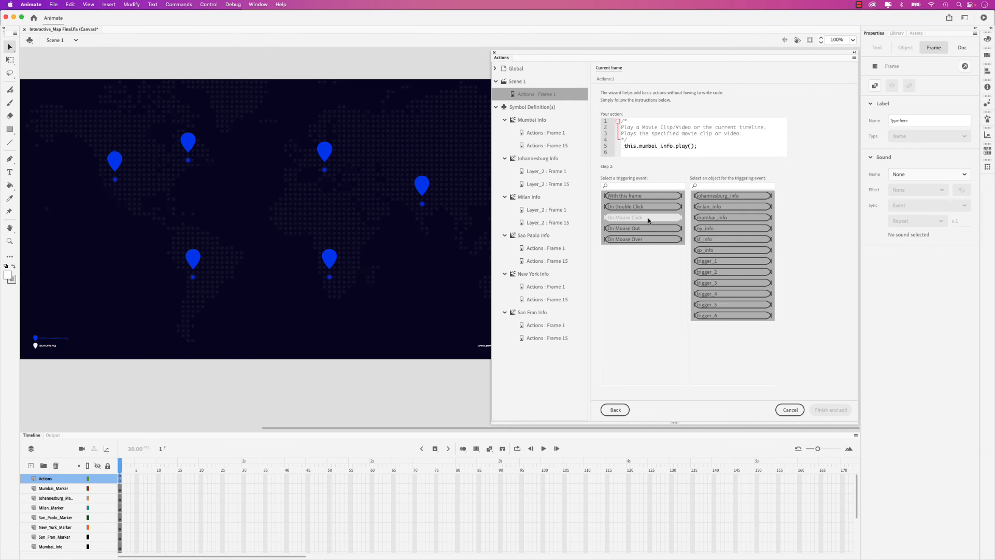
pyautogui.click(727, 316)
pyautogui.click(831, 410)
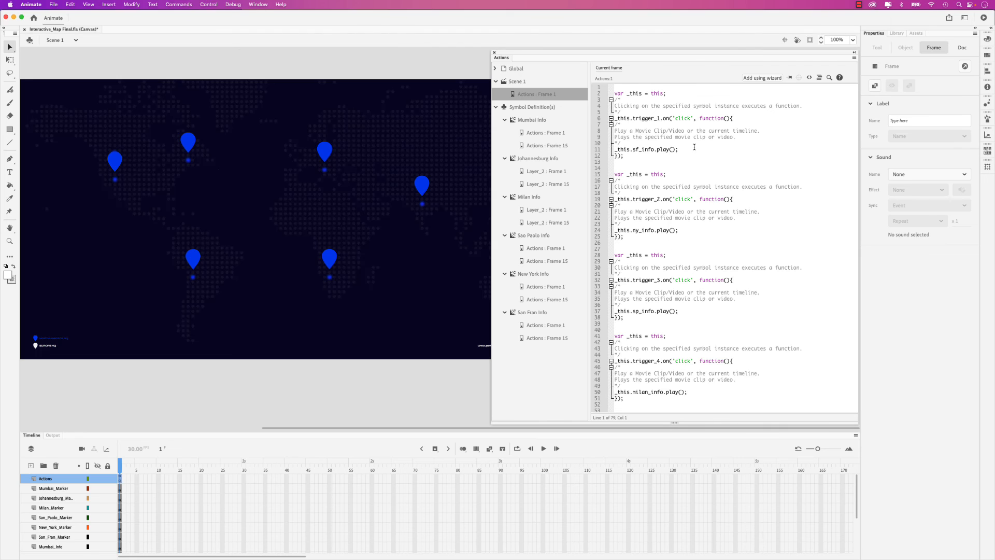
# - Collapse the Actions panel, test the movie in the browser and try the New York, Sao Paulo, Johannesburg, Milan and Mumbai markers
pyautogui.doubleClick(584, 58)
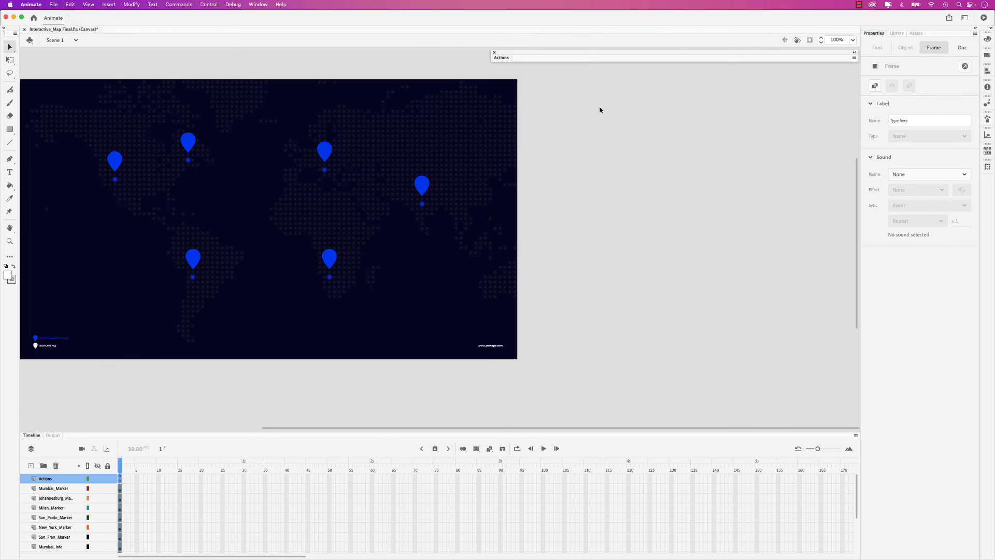
pyautogui.click(984, 18)
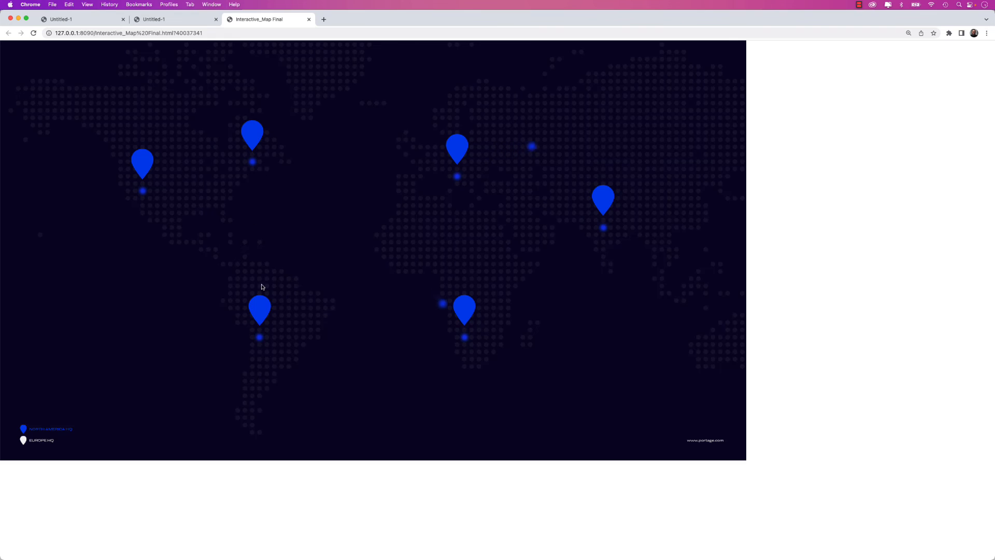
pyautogui.click(251, 128)
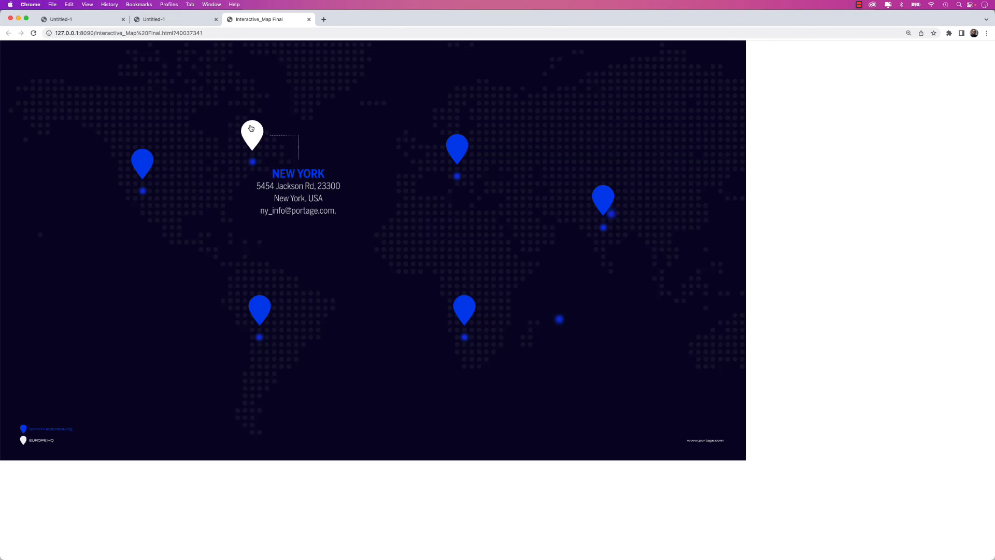
pyautogui.click(260, 312)
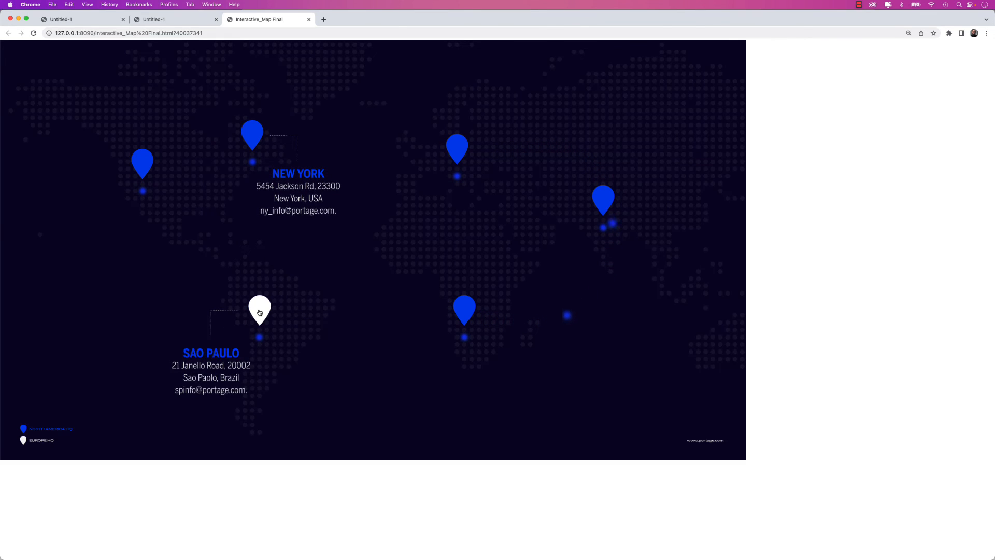
pyautogui.click(468, 305)
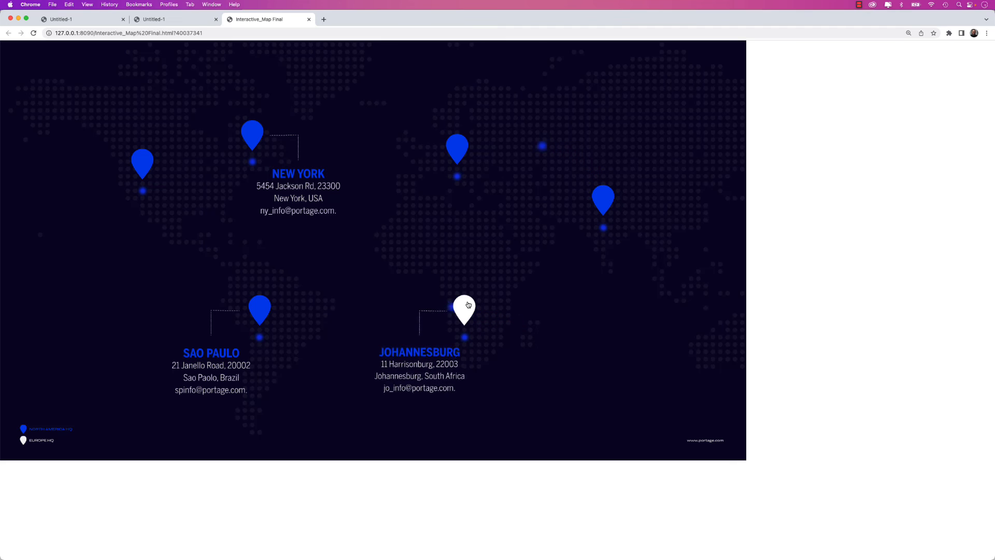
pyautogui.click(459, 149)
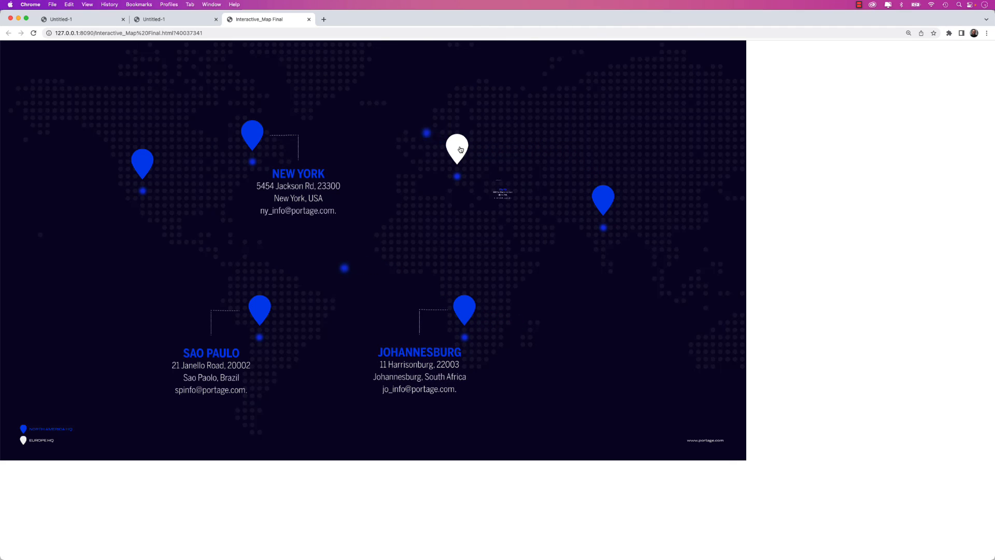
pyautogui.click(603, 199)
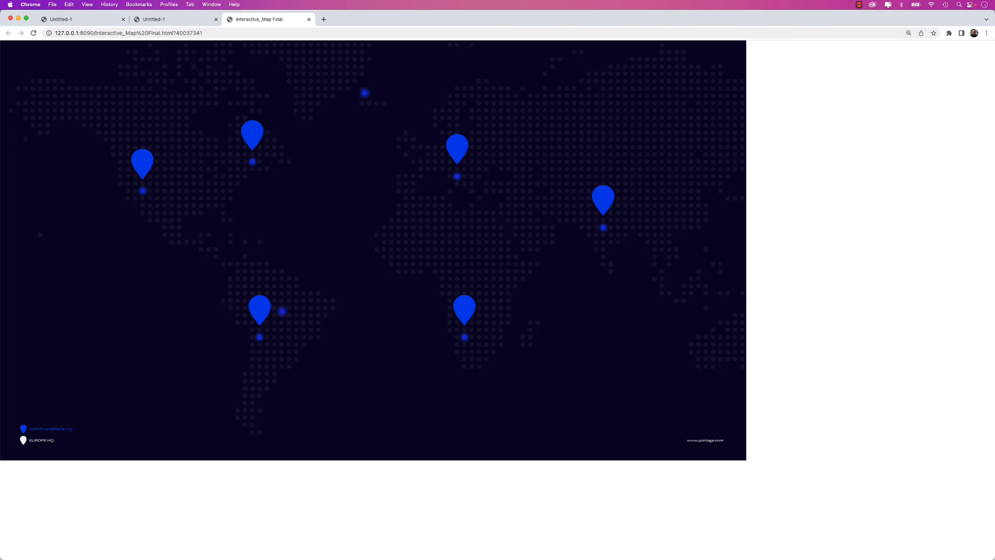
# - Switch back to Animate and publish the map as JavaScript/HTML named Interactive_Map Final into the Interactive Map Final folder
pyautogui.press('super+Tab')
pyautogui.click(399, 224)
pyautogui.hscroll(-5, 502, 211)
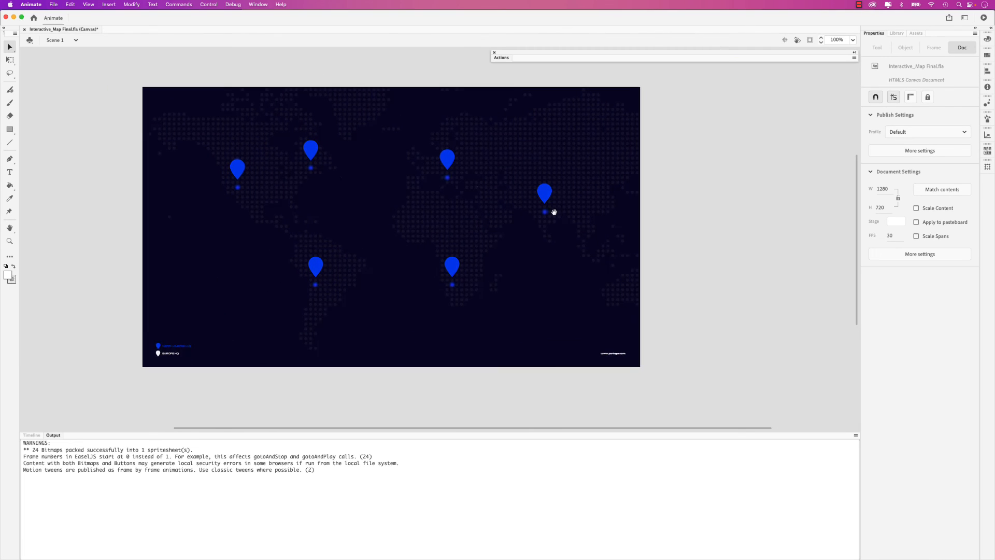
pyautogui.click(31, 435)
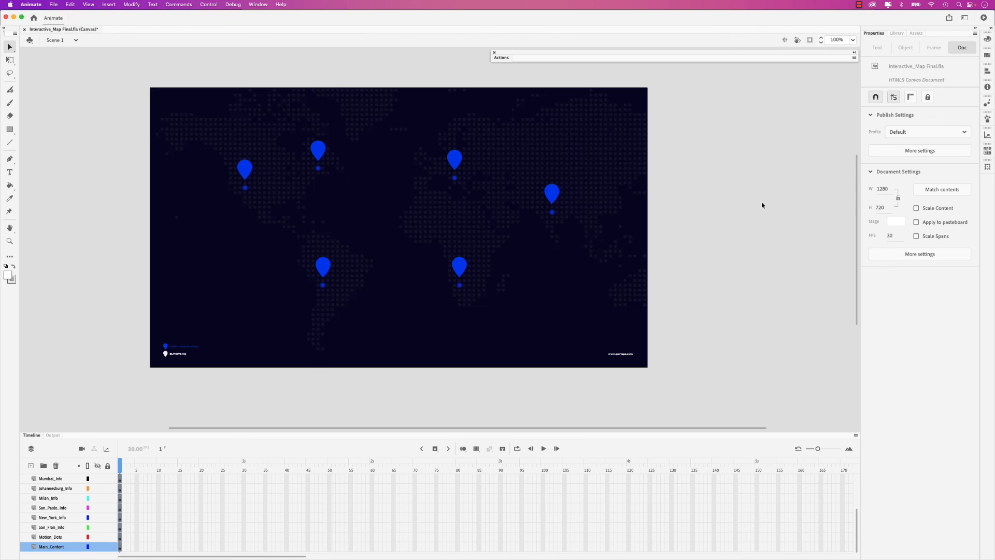
pyautogui.click(52, 4)
pyautogui.click(89, 158)
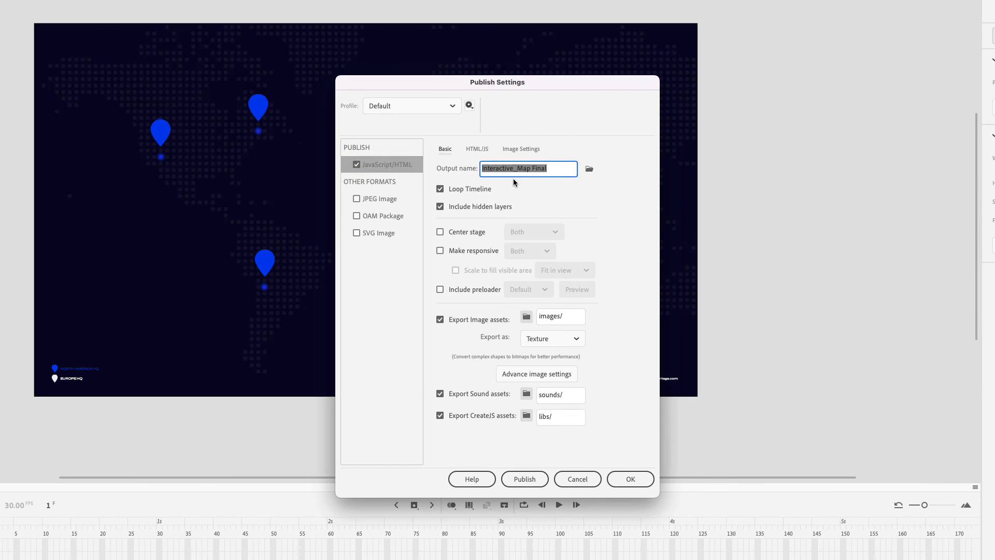
pyautogui.click(589, 169)
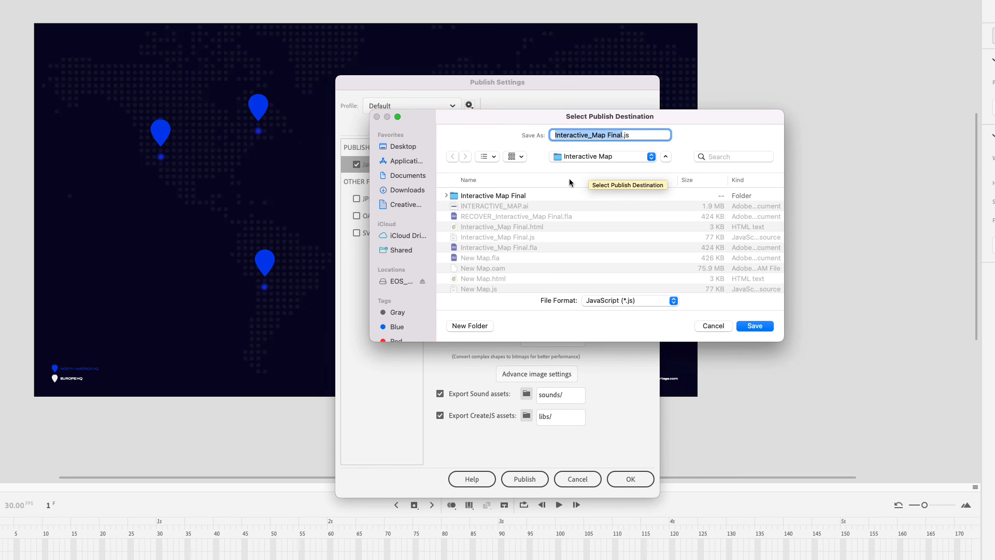
pyautogui.doubleClick(502, 196)
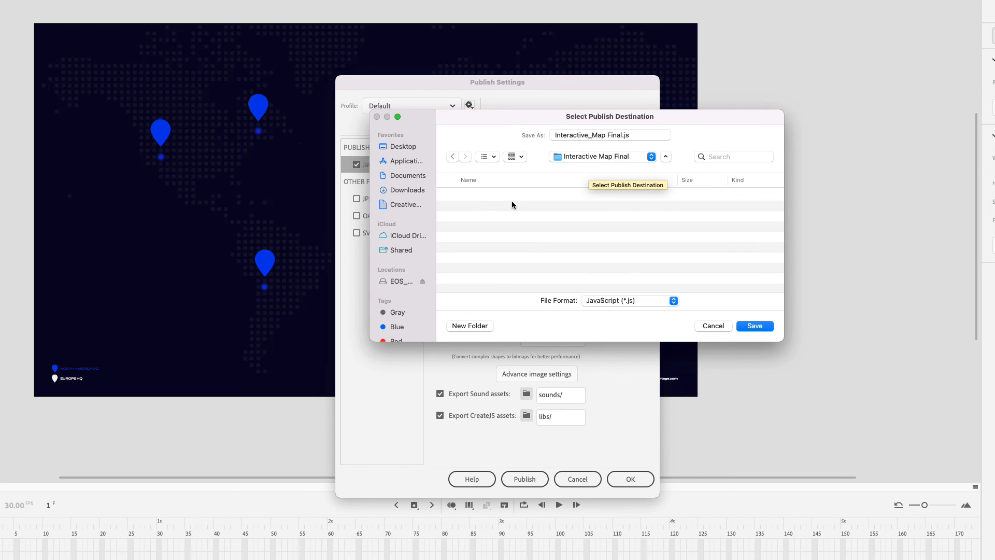
pyautogui.click(752, 326)
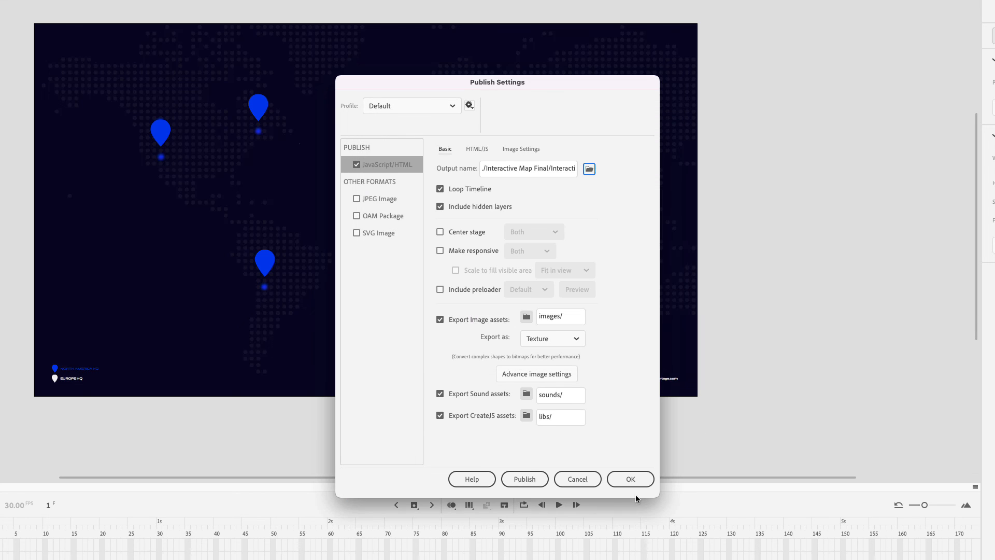
pyautogui.click(507, 484)
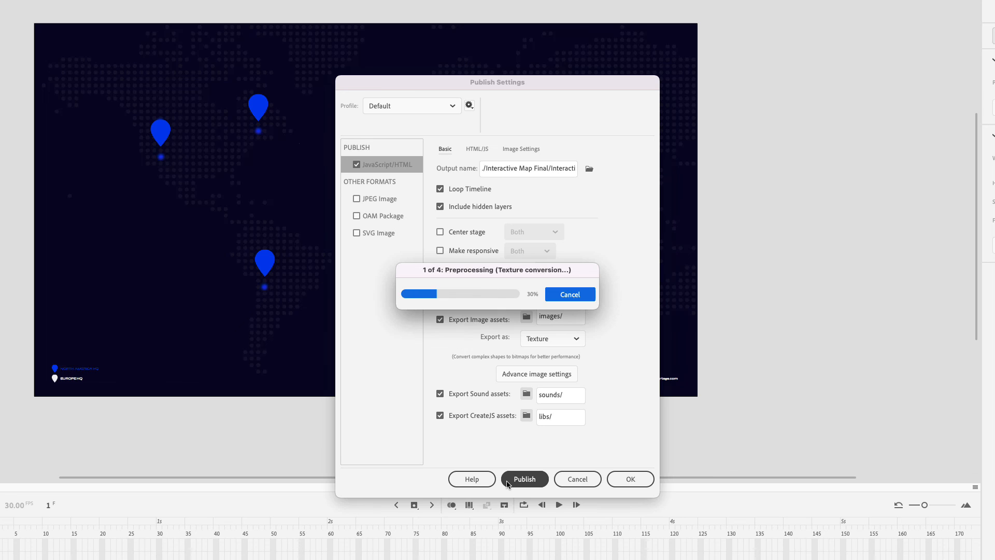
# - Examine the published HTML and JS files in the Interactive Map Final folder, then move the folder window out of the way
pyautogui.moveTo(0, 40); pyautogui.dragTo(269, 160)
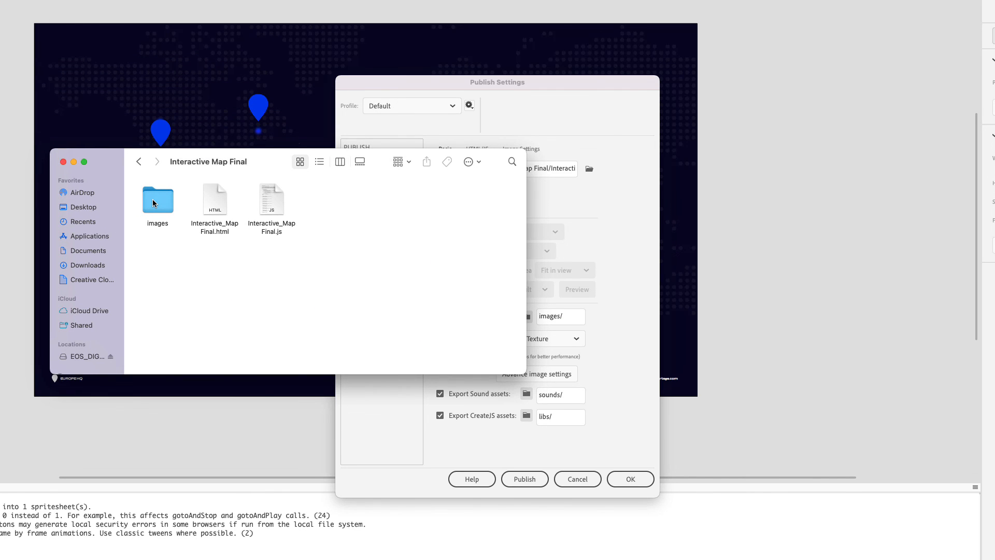
pyautogui.click(219, 211)
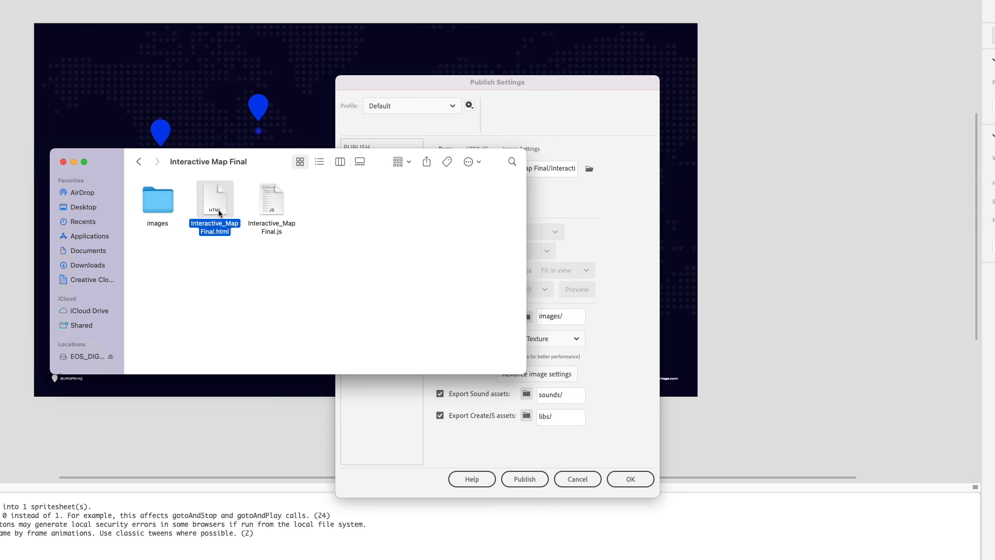
pyautogui.click(267, 210)
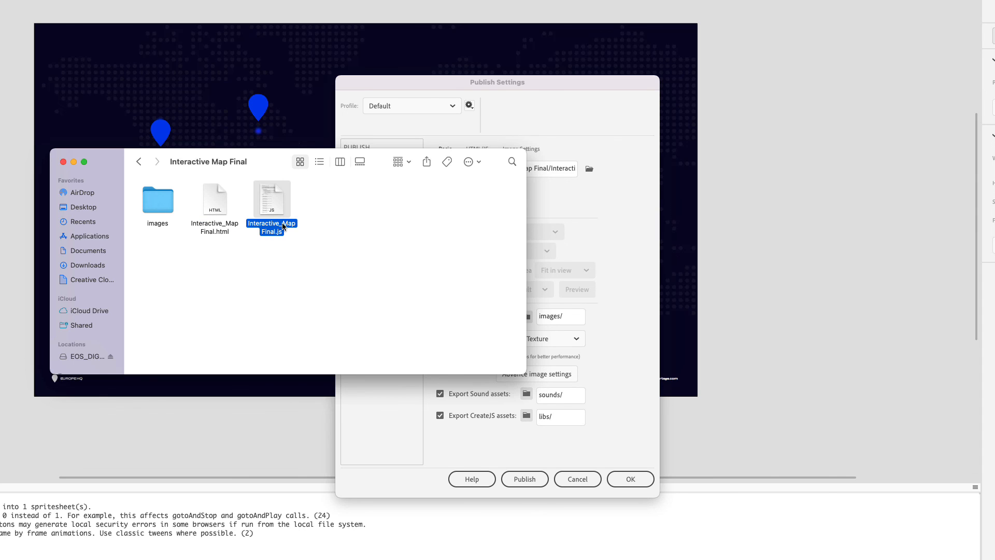
pyautogui.moveTo(279, 165); pyautogui.dragTo(0, 94)
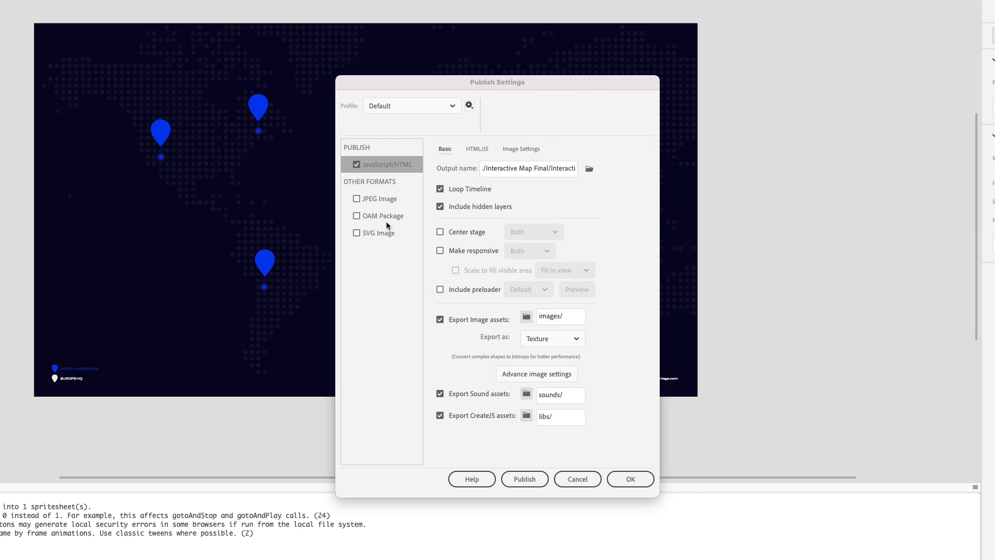
# - Enable the OAM Package format and publish it as Interactive_Map Final.oam in the Interactive Map Final folder
pyautogui.click(356, 218)
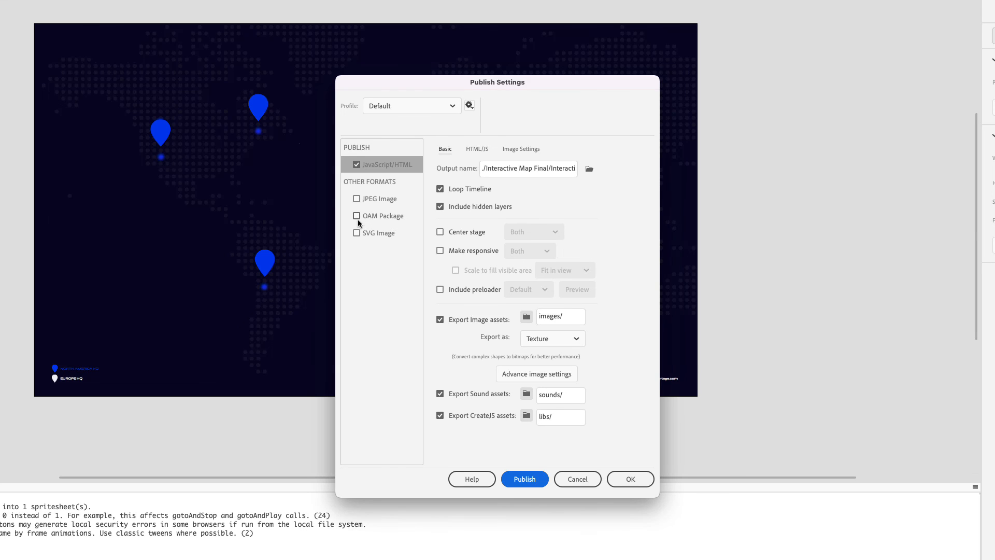
pyautogui.click(358, 218)
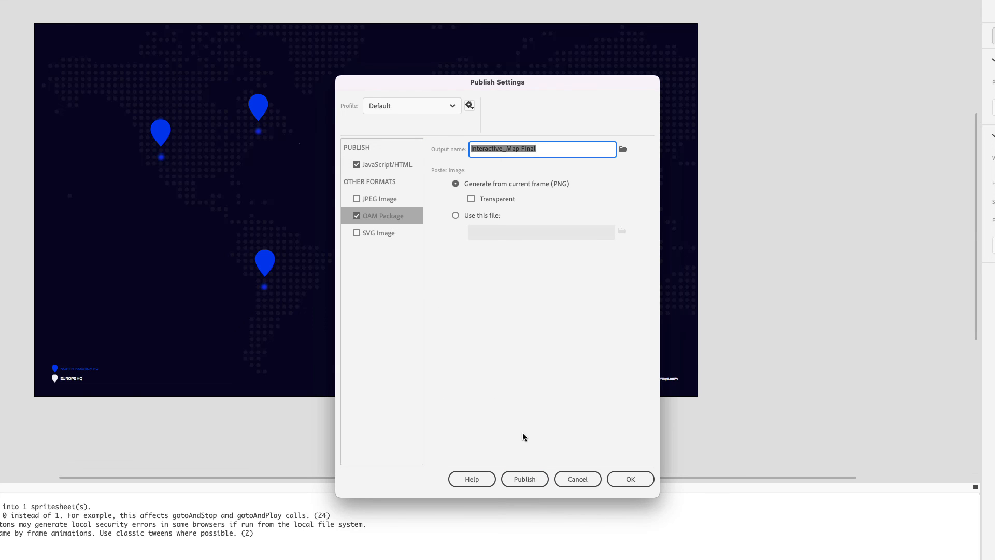
pyautogui.click(527, 480)
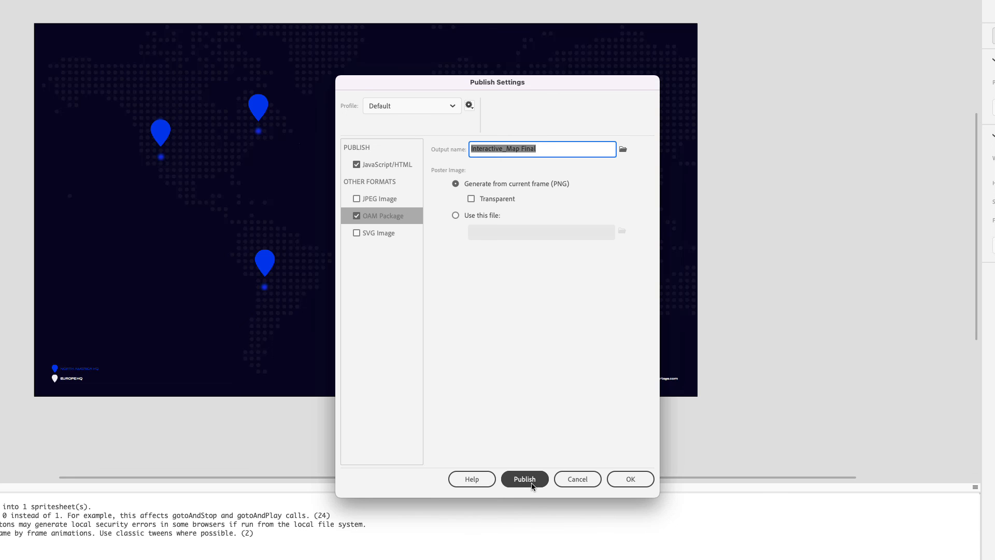
pyautogui.click(623, 150)
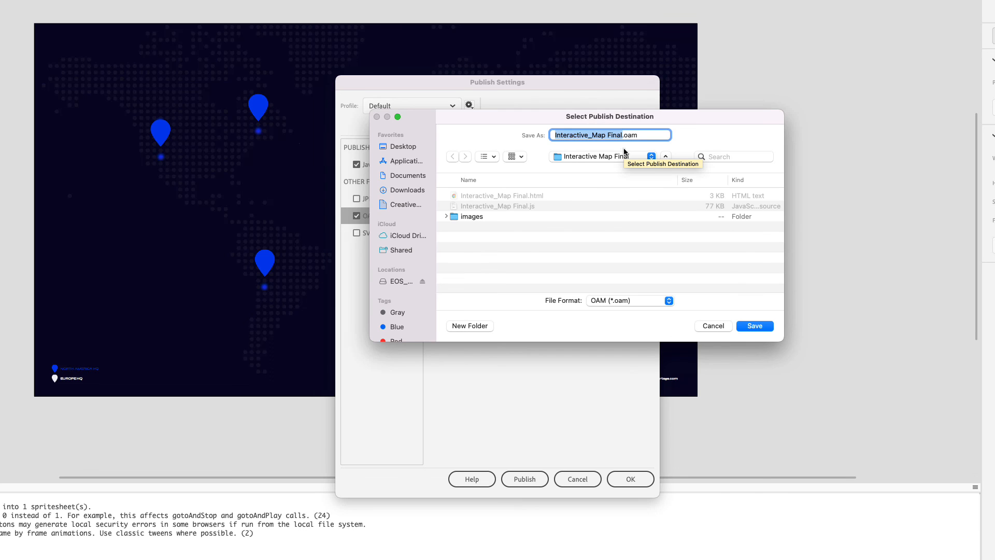
pyautogui.click(745, 329)
pyautogui.click(526, 479)
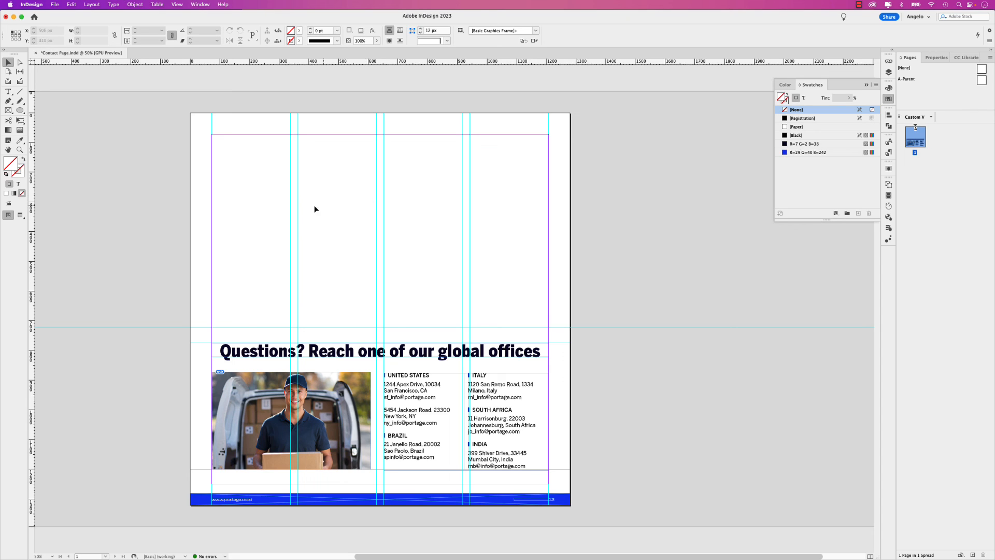
# - In the InDesign contact page, place Interactive_Map Final.oam across the full page width above the heading, about 1280 by 722 px
pyautogui.click(55, 5)
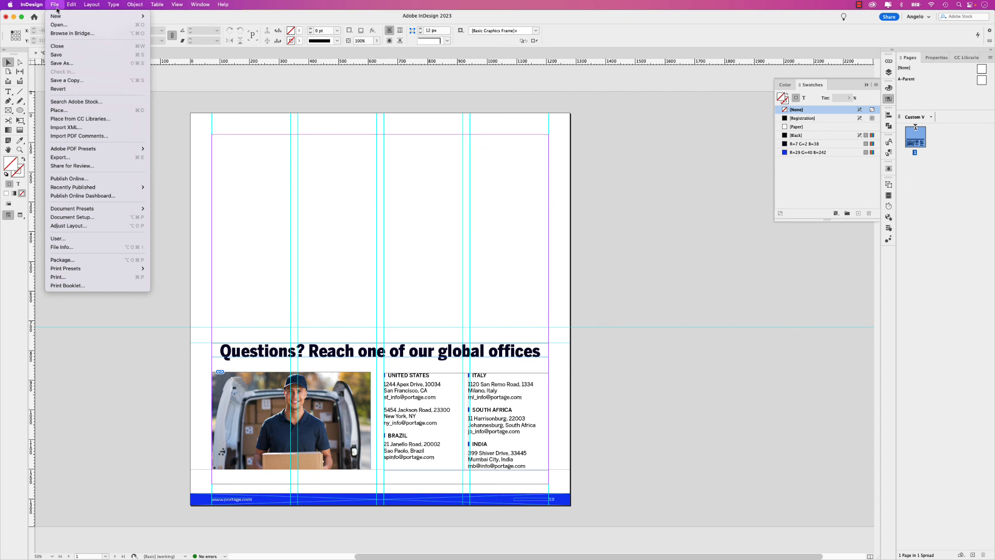
pyautogui.click(64, 110)
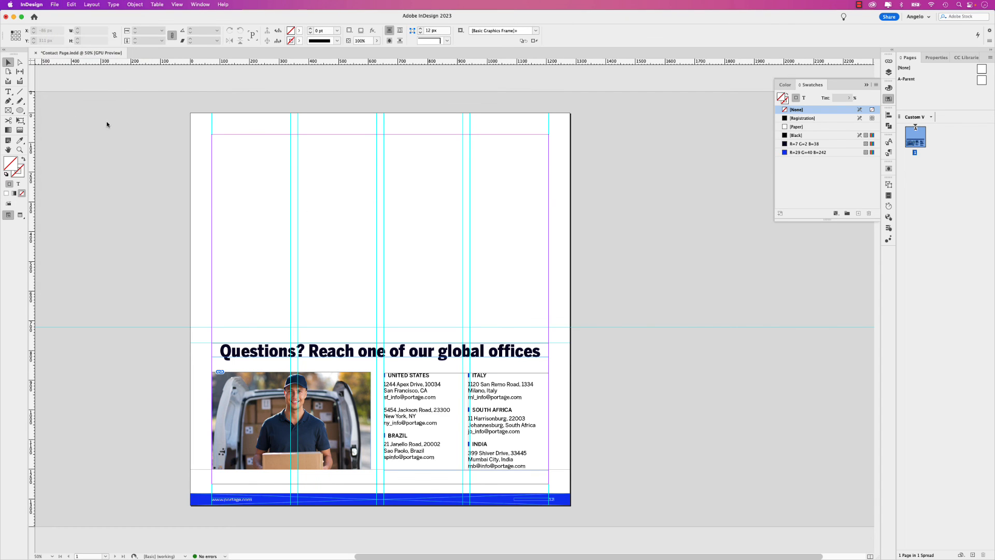
pyautogui.click(355, 128)
pyautogui.doubleClick(355, 127)
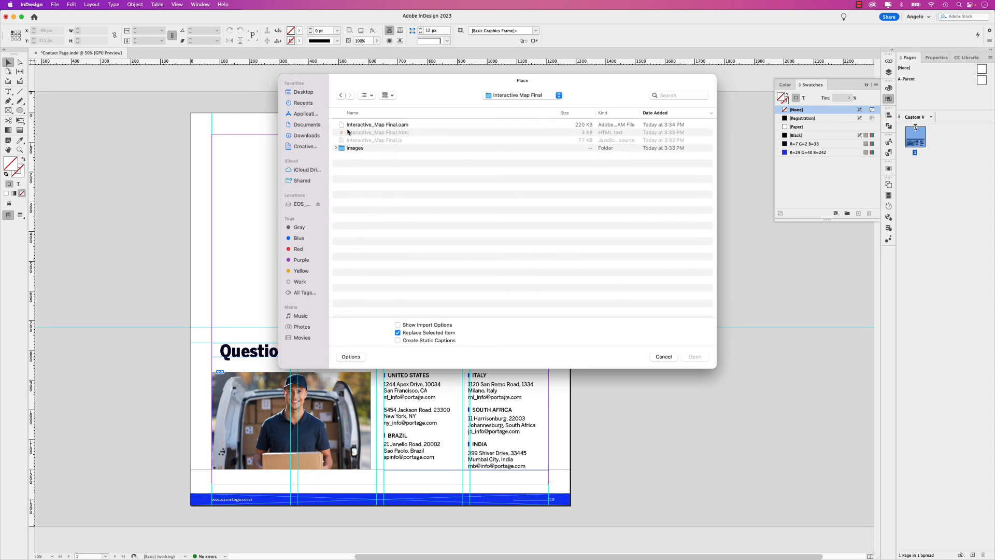
pyautogui.click(378, 126)
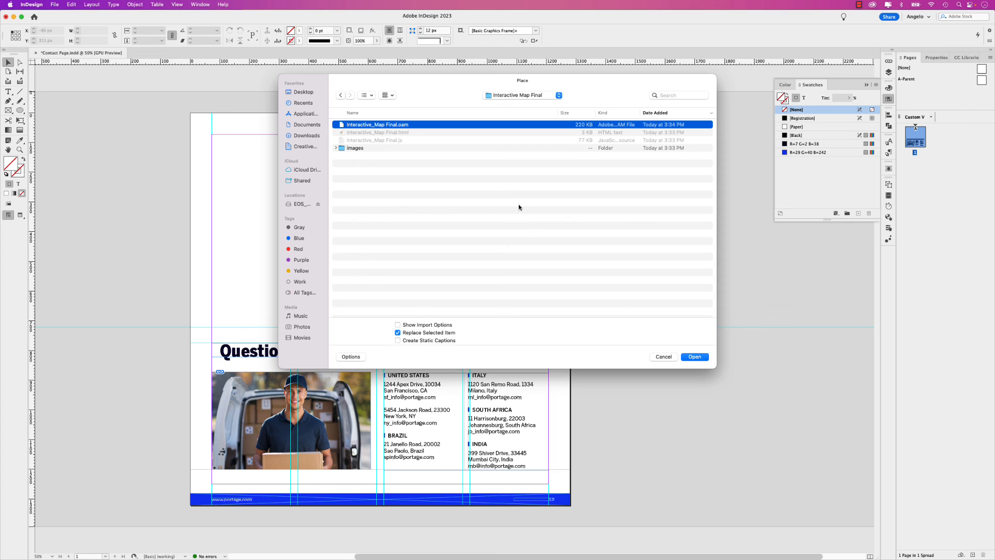
pyautogui.click(696, 357)
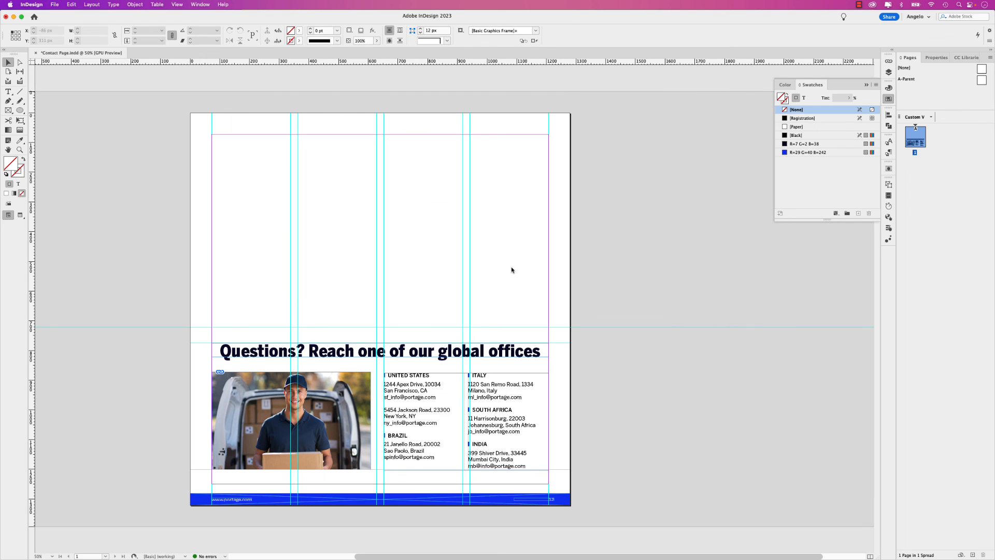
pyautogui.click(400, 201)
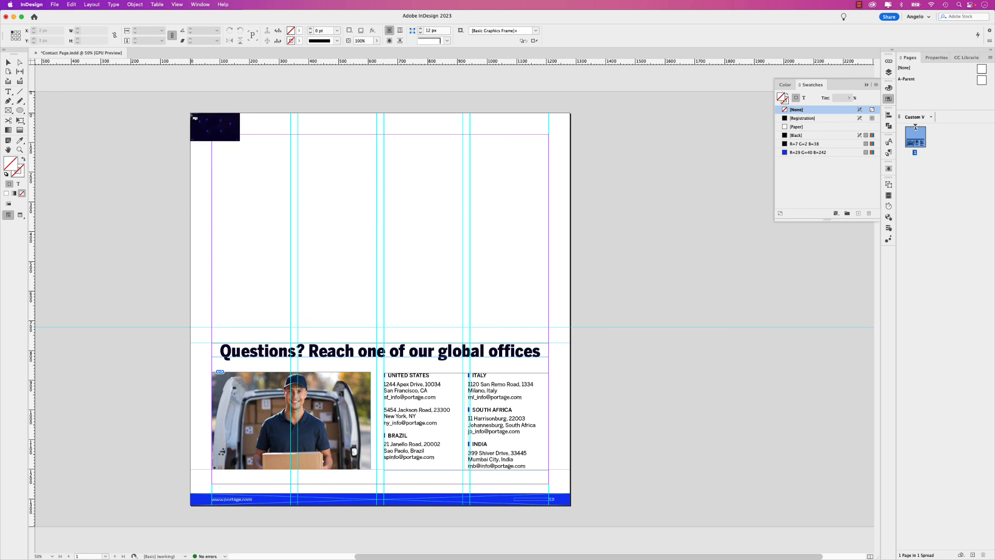
pyautogui.moveTo(191, 114); pyautogui.dragTo(572, 329)
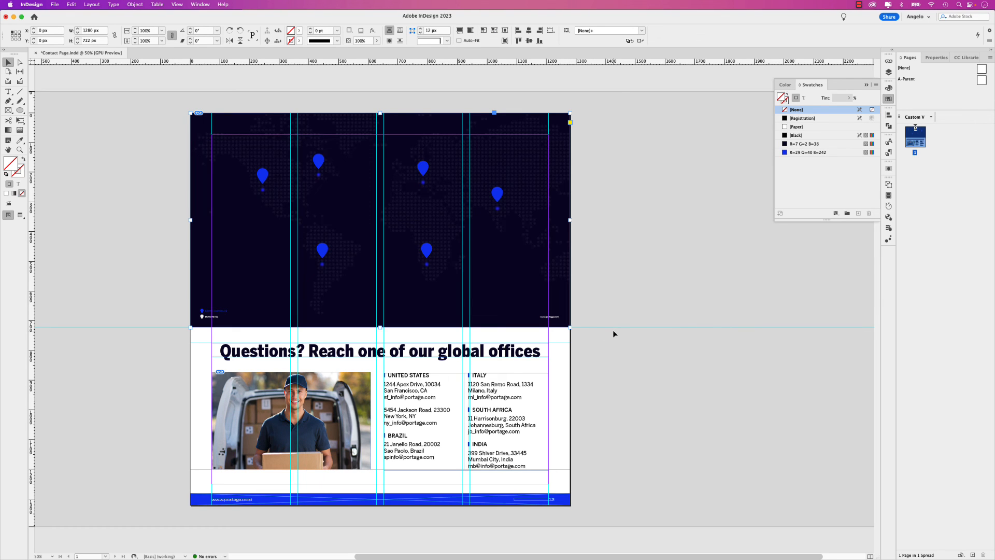
# - Preview the page in the EPUB Interactivity Preview and test the map's city markers
pyautogui.click(888, 240)
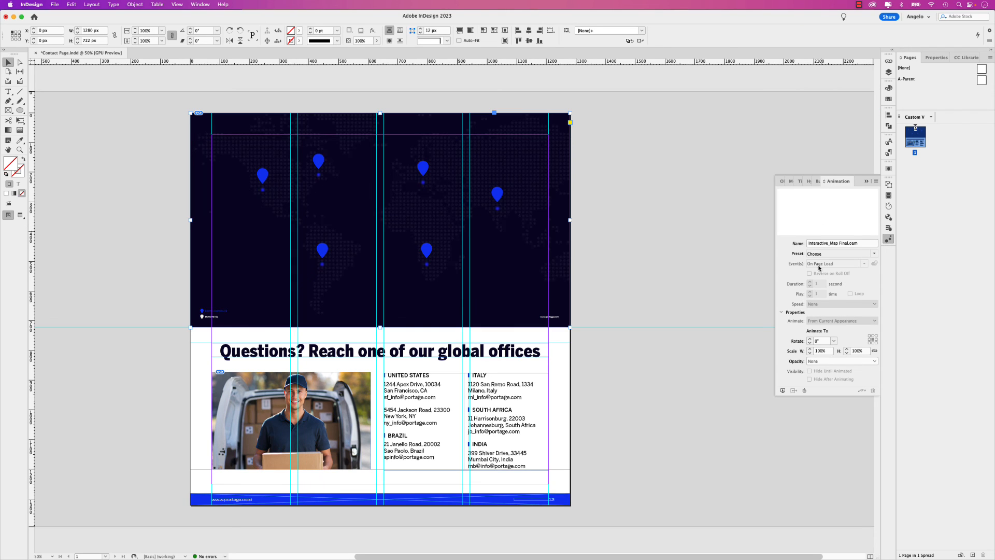
pyautogui.click(783, 391)
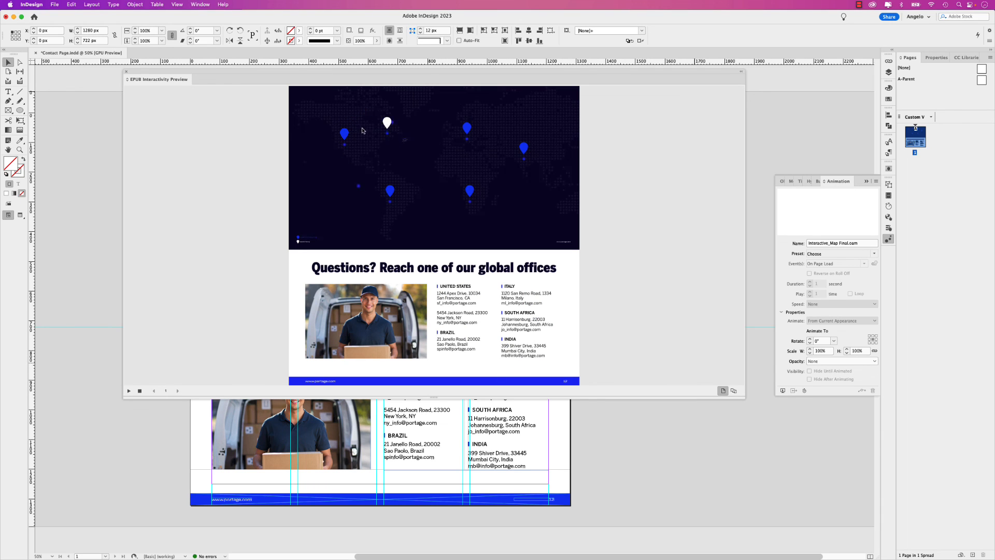
pyautogui.moveTo(345, 135)
pyautogui.moveTo(391, 192)
pyautogui.moveTo(524, 149)
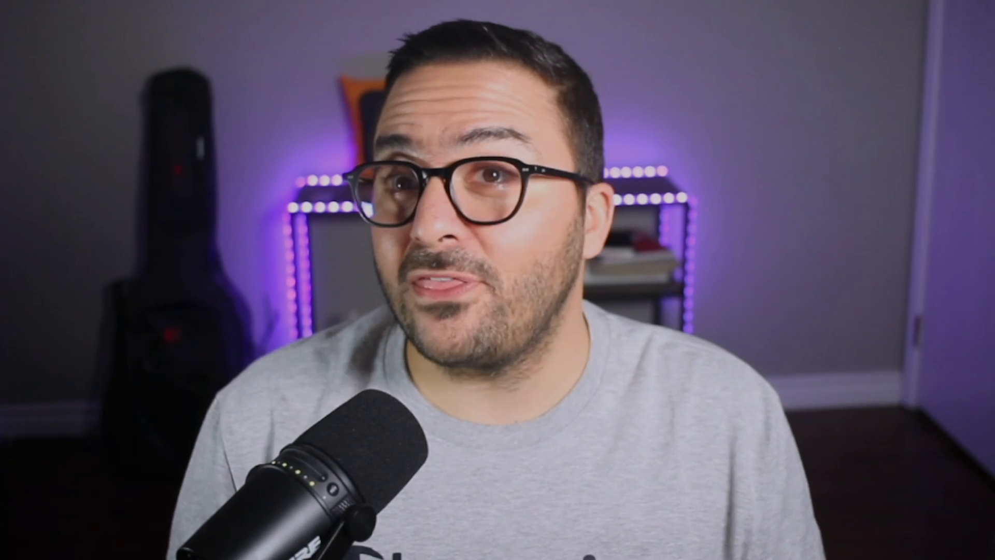